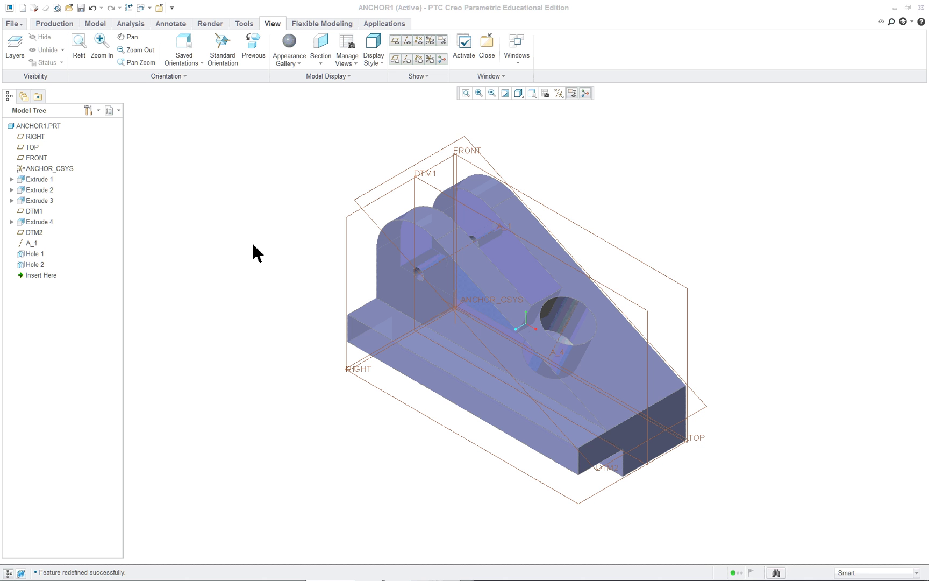
# Scroll the lesson PDF up to the page 199 Geometric Tolerances instructions, then go back to ANCHOR1.
pyautogui.hotkey('alt', 'Tab')
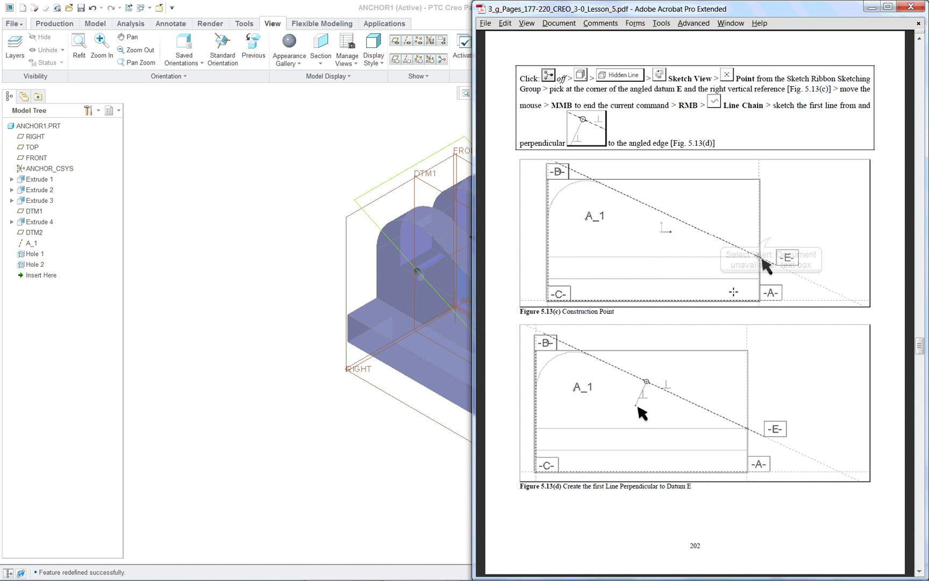
pyautogui.scroll(10, 771, 238)
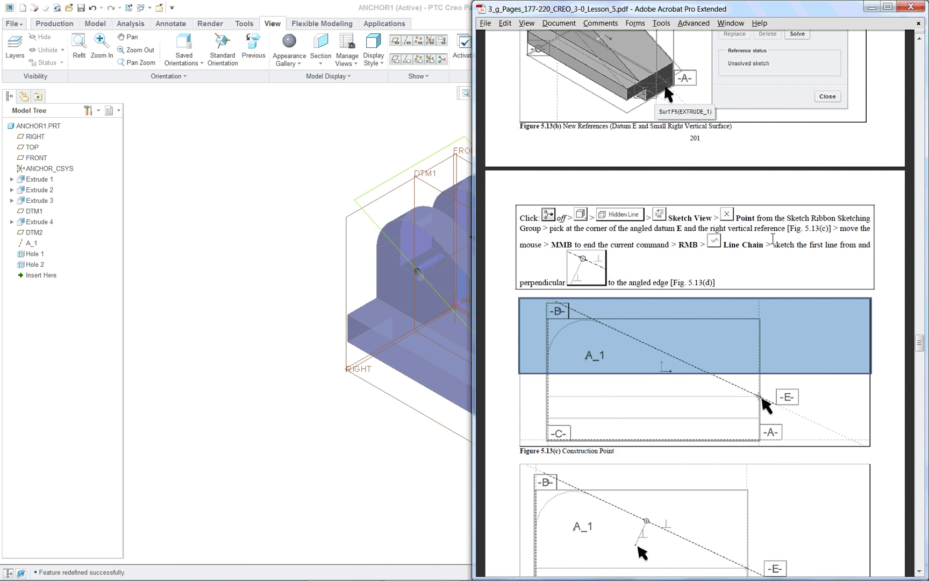
pyautogui.scroll(10, 772, 238)
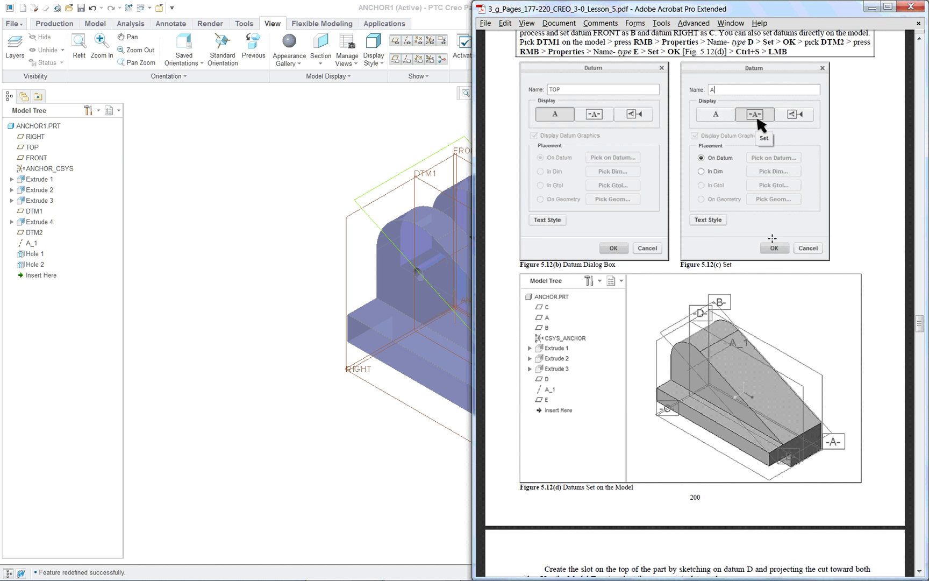
pyautogui.scroll(5, 772, 238)
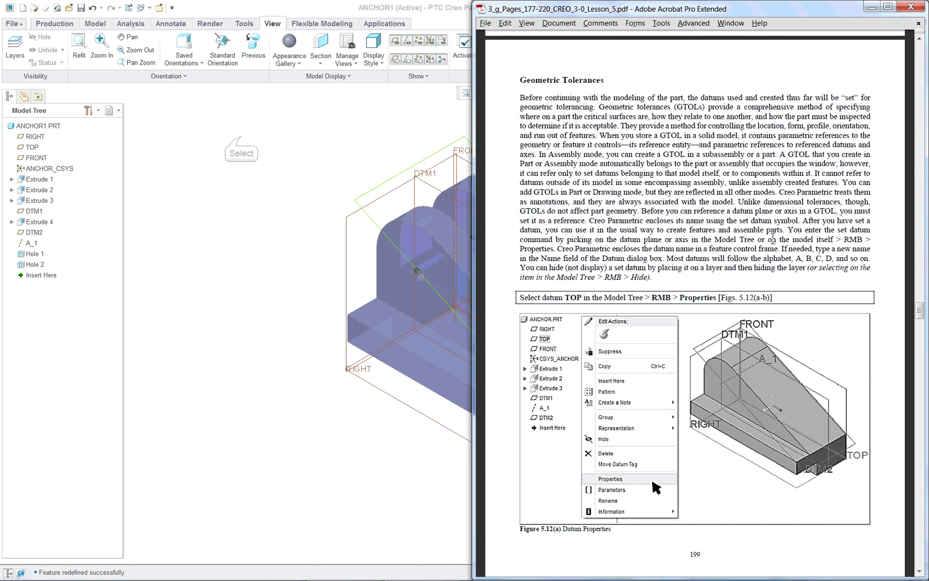
pyautogui.click(241, 138)
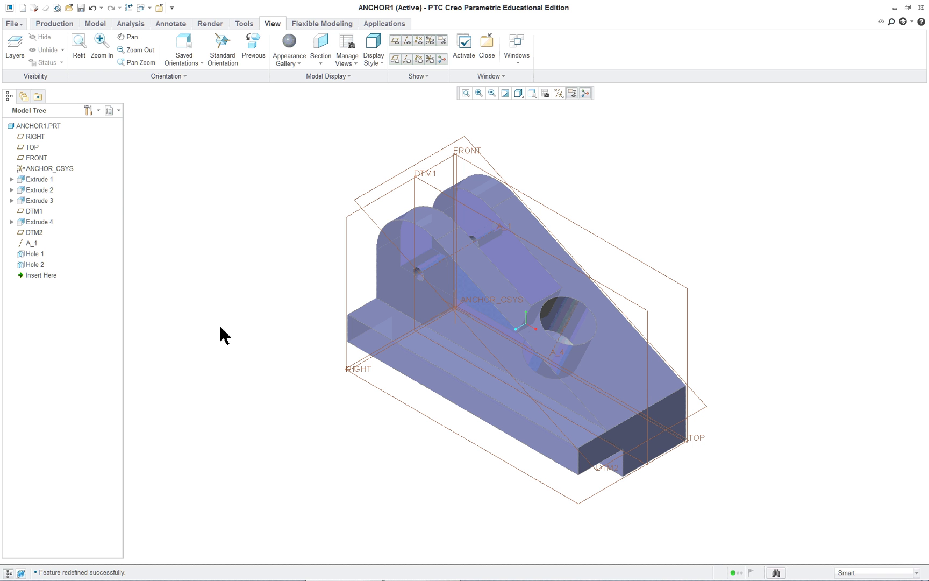
# Rename the TOP datum plane to A and display it as a datum tag.
pyautogui.click(403, 404)
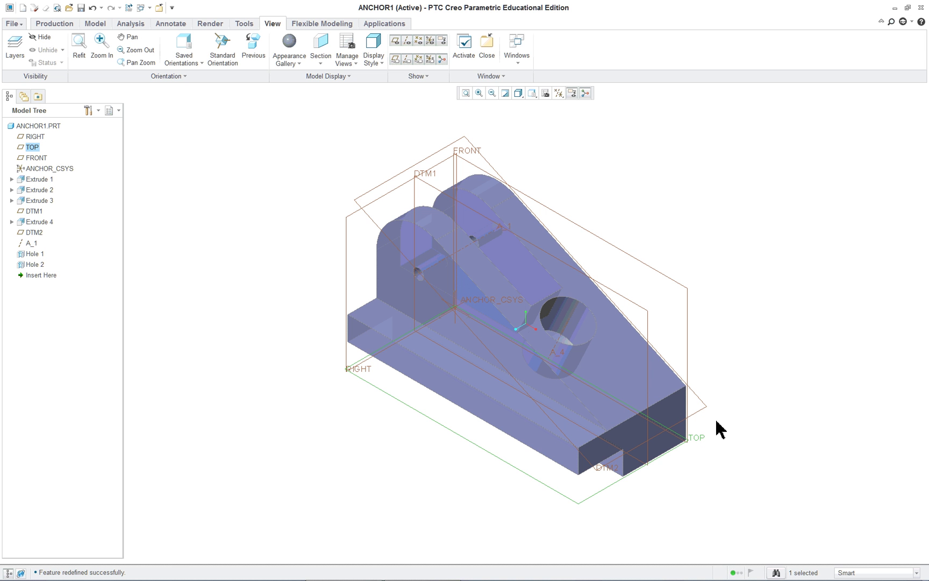
pyautogui.rightClick(213, 231)
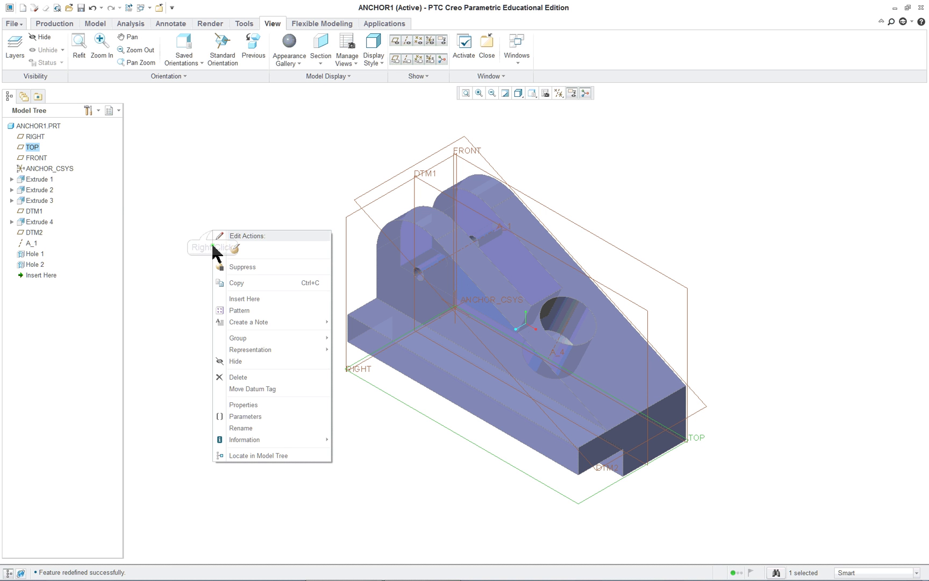
pyautogui.click(259, 407)
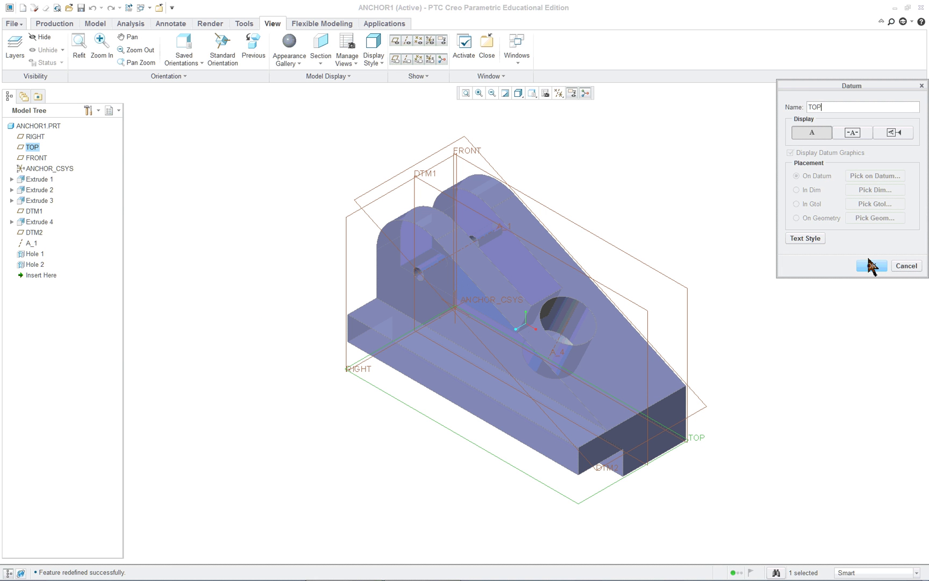
pyautogui.click(890, 133)
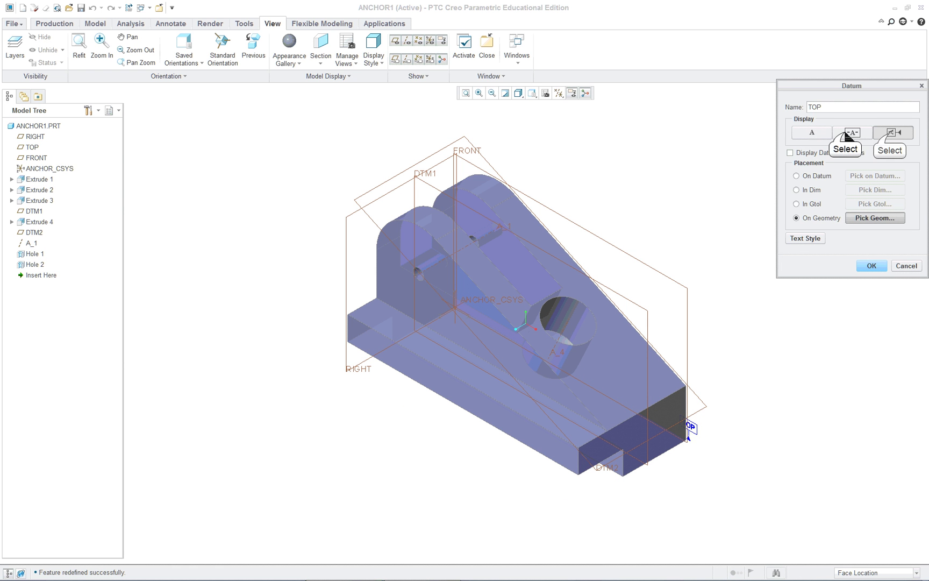
pyautogui.click(868, 133)
pyautogui.click(890, 135)
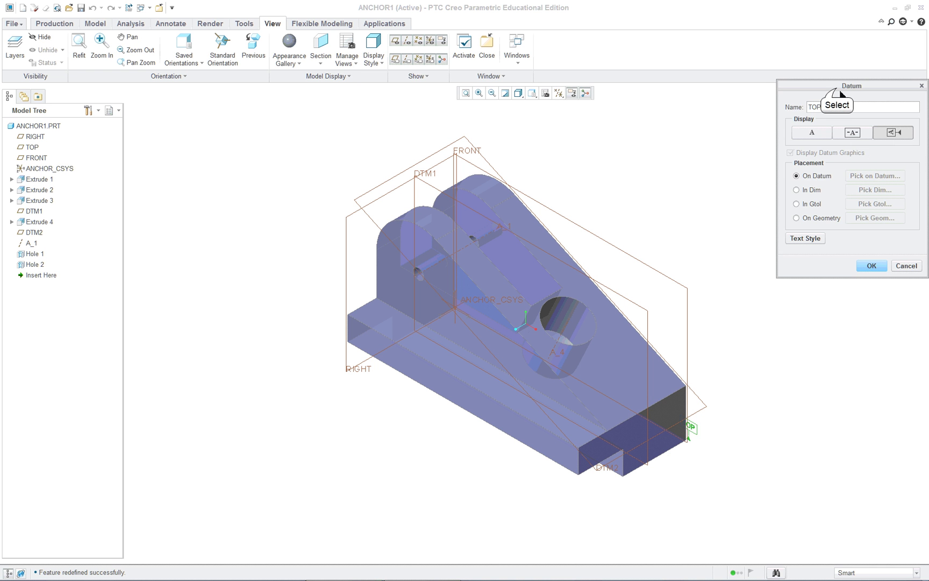
pyautogui.moveTo(836, 88); pyautogui.dragTo(766, 105)
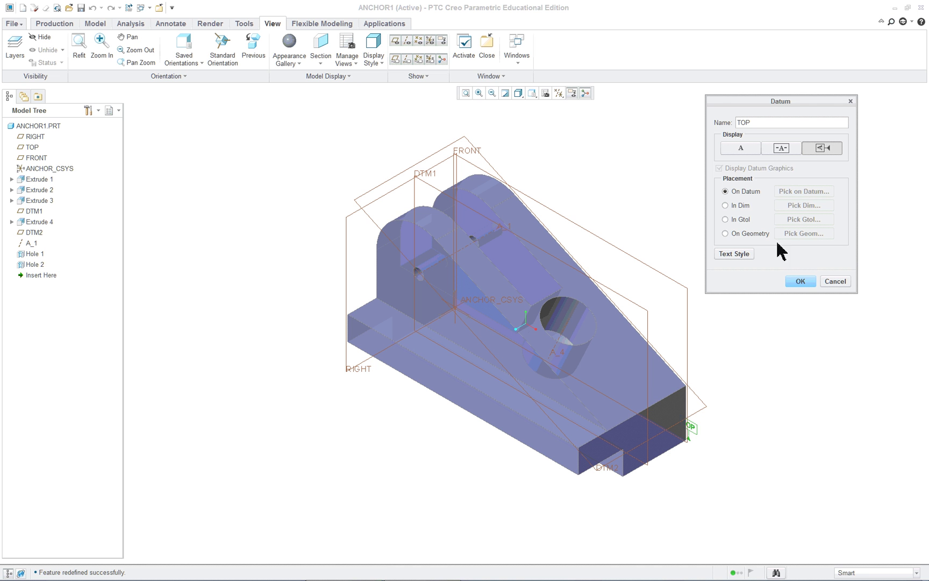
pyautogui.click(781, 148)
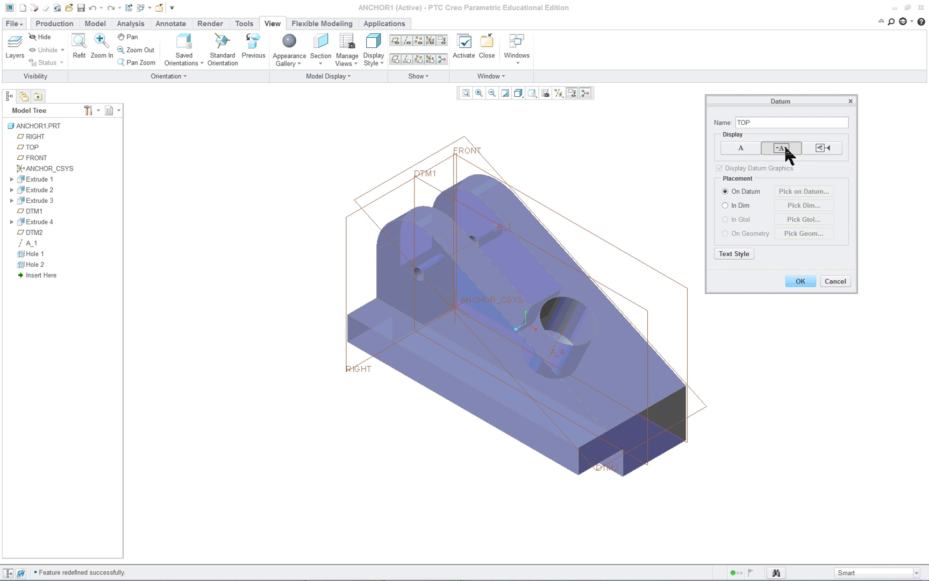
pyautogui.click(827, 152)
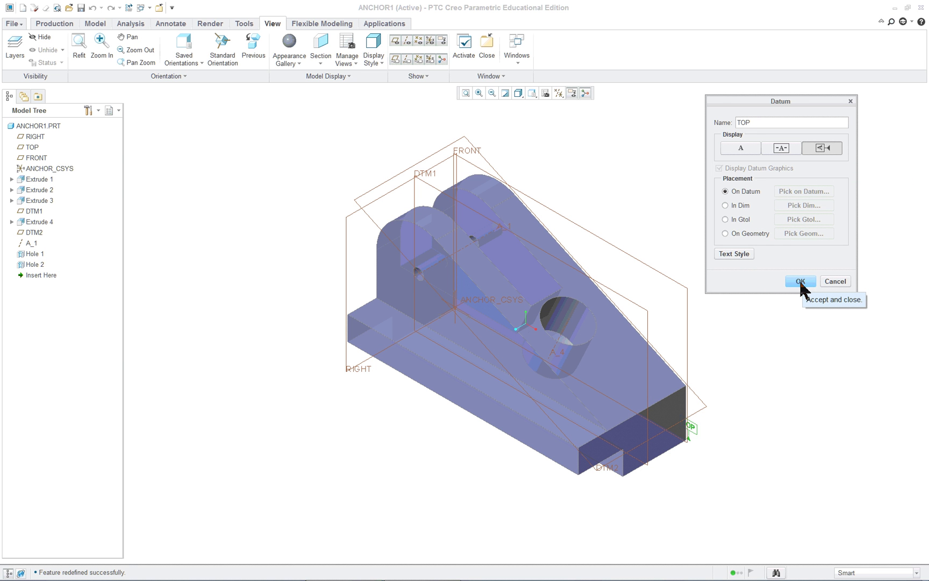
pyautogui.doubleClick(749, 123)
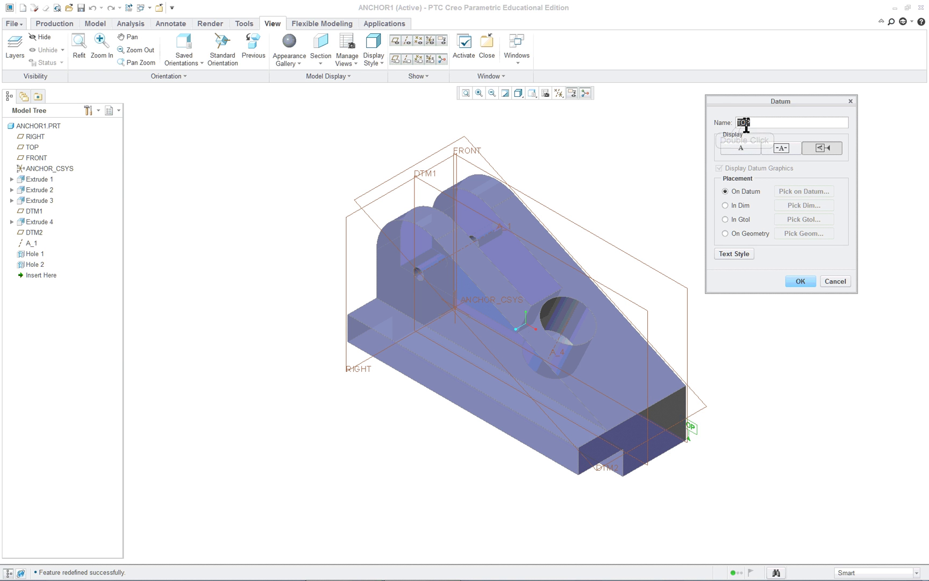
pyautogui.write('a')
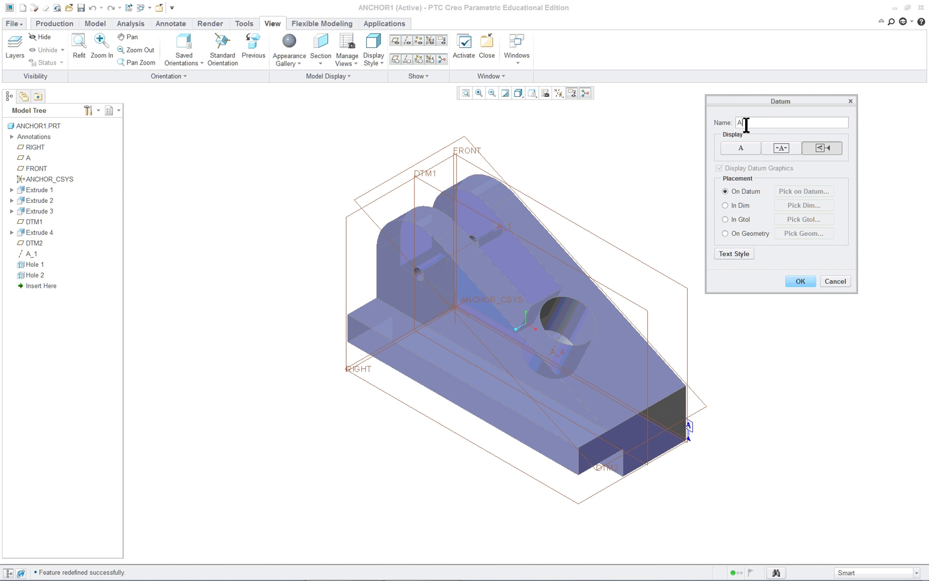
pyautogui.click(801, 281)
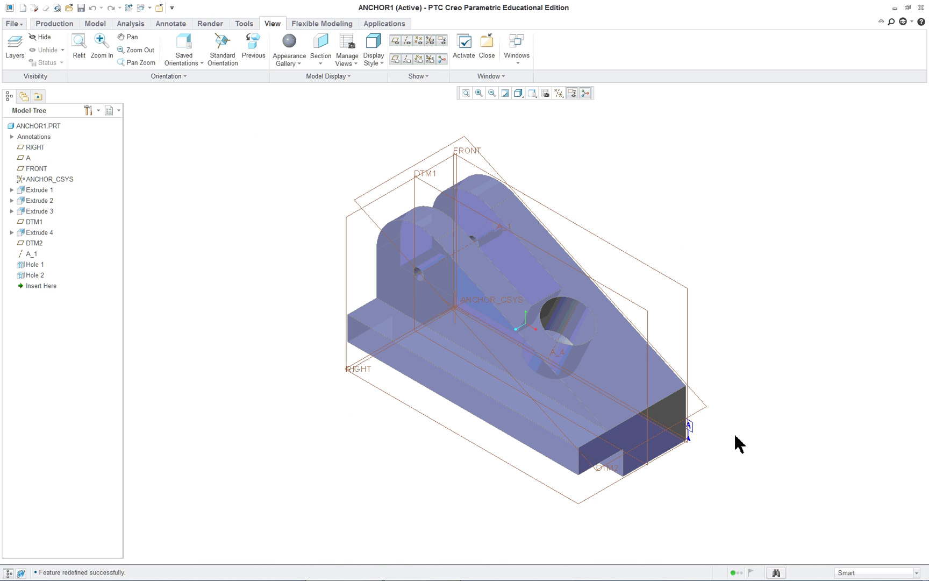
# Rename the FRONT datum plane to B with its datum tag placed on the plane.
pyautogui.scroll(-5, 679, 428)
pyautogui.scroll(6, 724, 420)
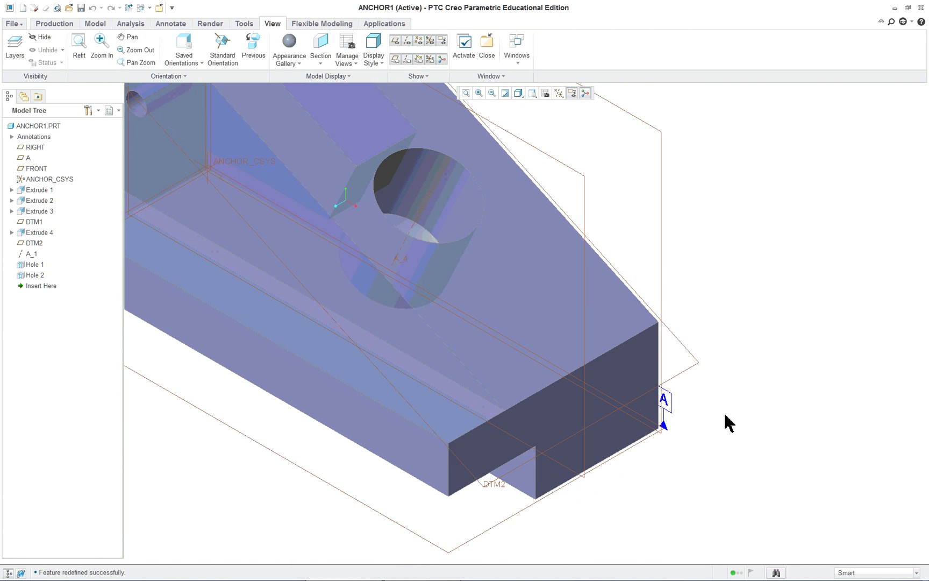
pyautogui.click(700, 301)
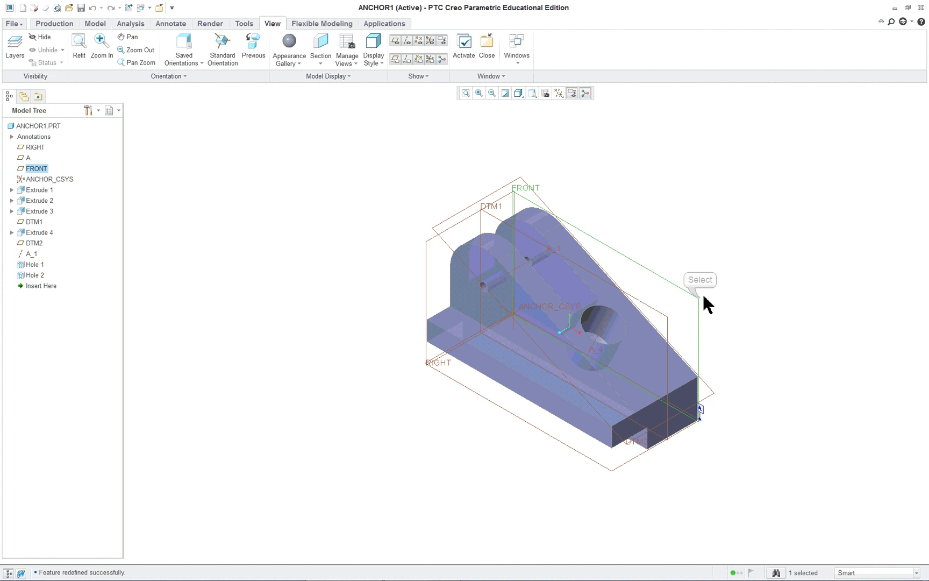
pyautogui.rightClick(764, 214)
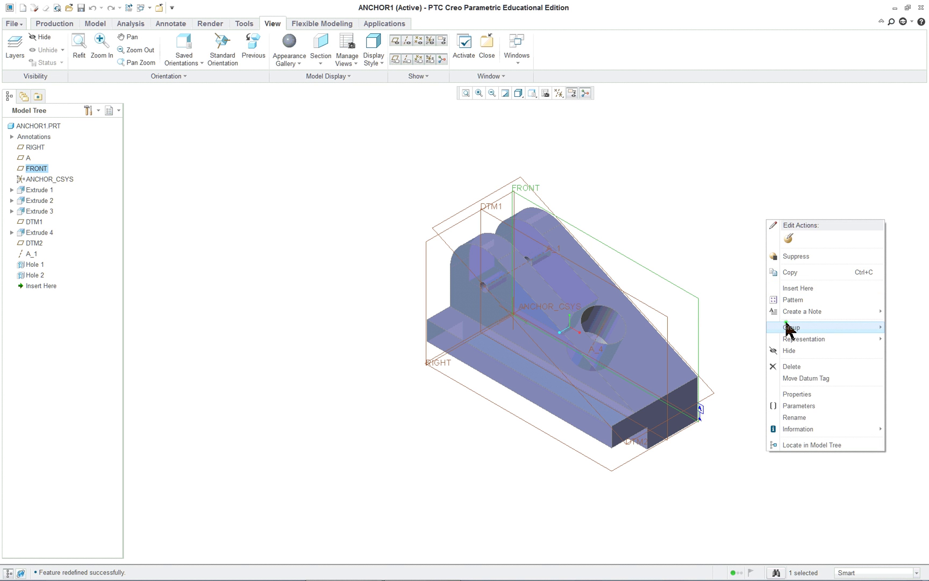
pyautogui.doubleClick(794, 417)
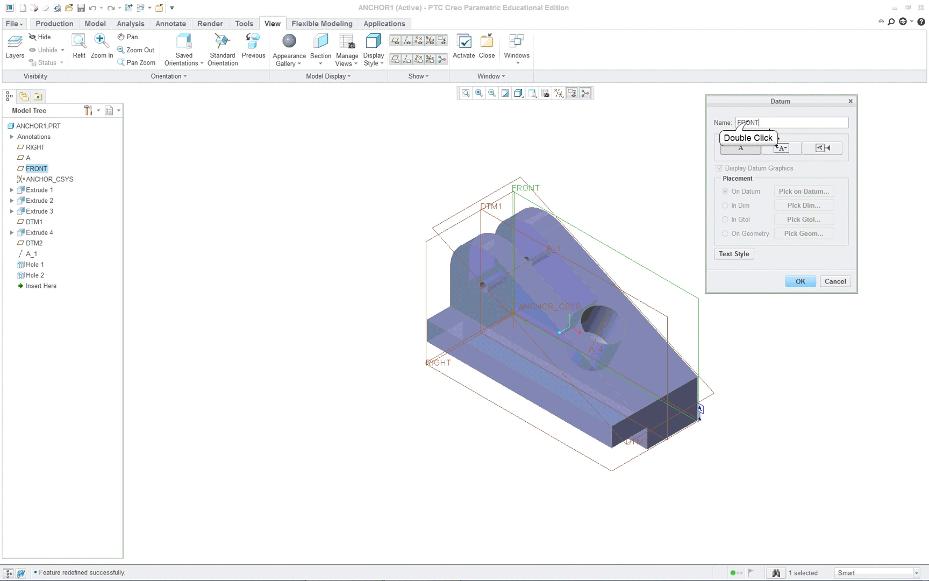
pyautogui.doubleClick(750, 122)
pyautogui.write('b')
pyautogui.press('Return')
pyautogui.click(822, 148)
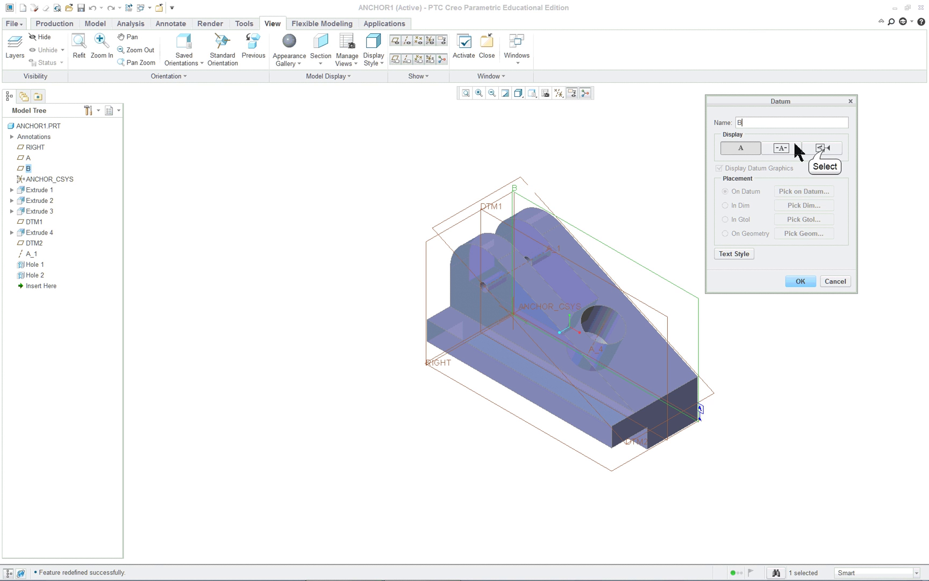
pyautogui.click(743, 193)
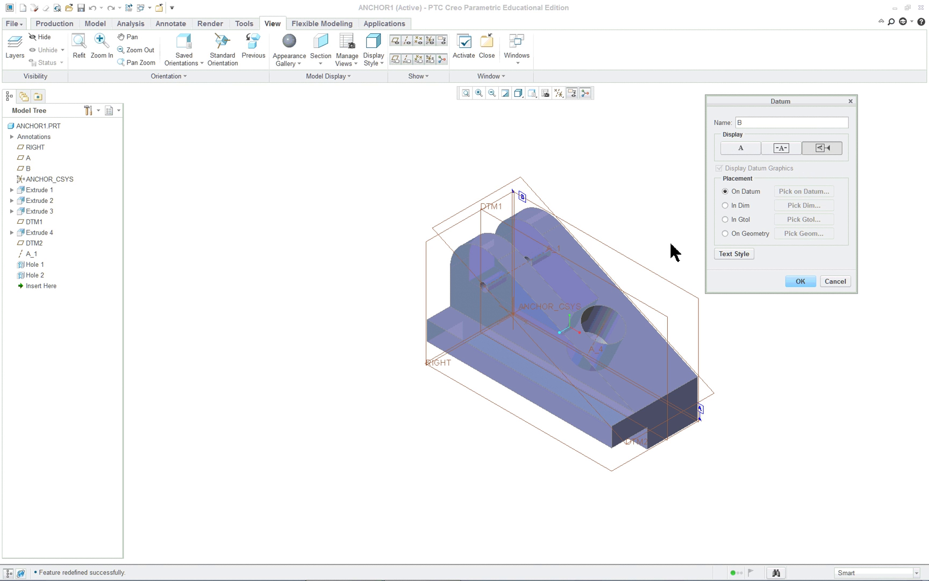
pyautogui.click(803, 283)
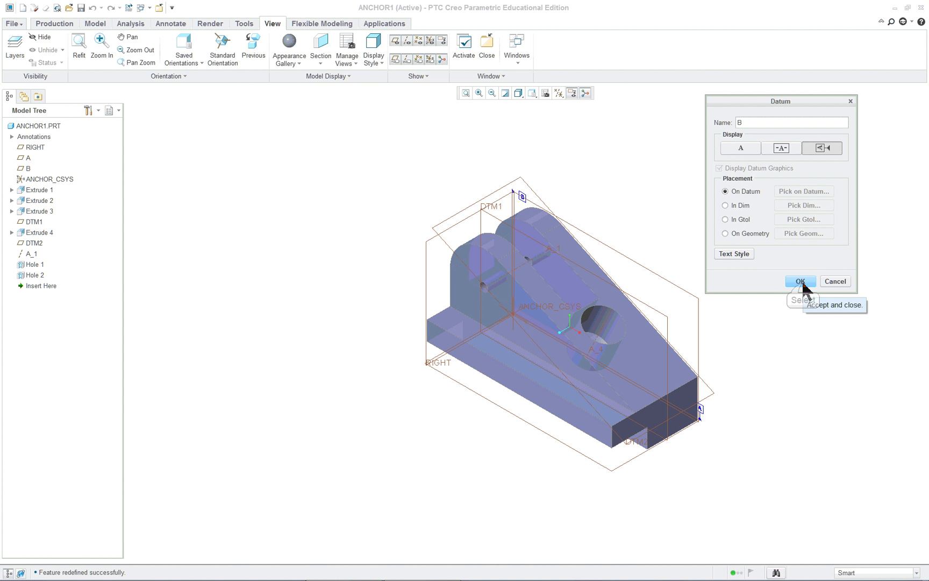
# Rename the RIGHT datum plane to C with its datum tag placed on the plane.
pyautogui.click(426, 263)
pyautogui.rightClick(294, 167)
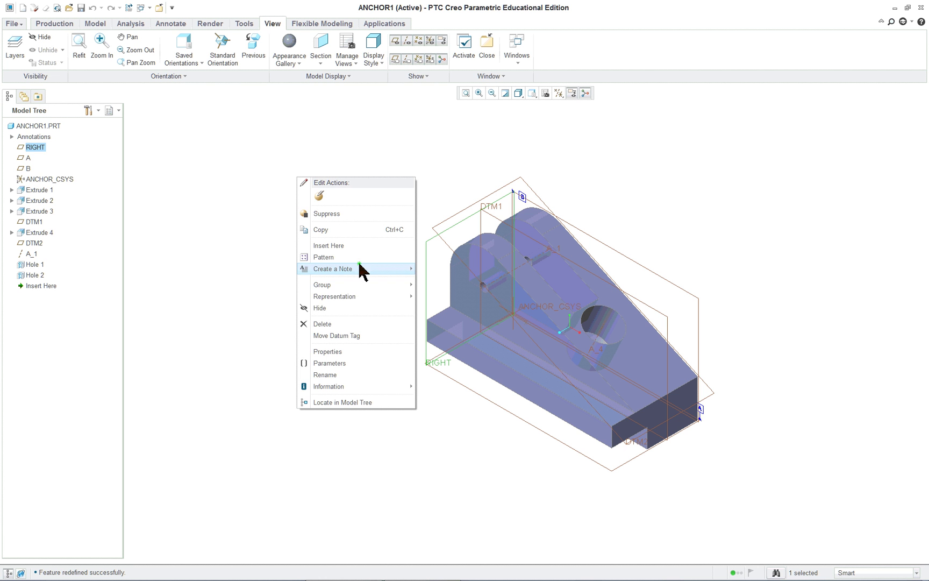
pyautogui.click(346, 352)
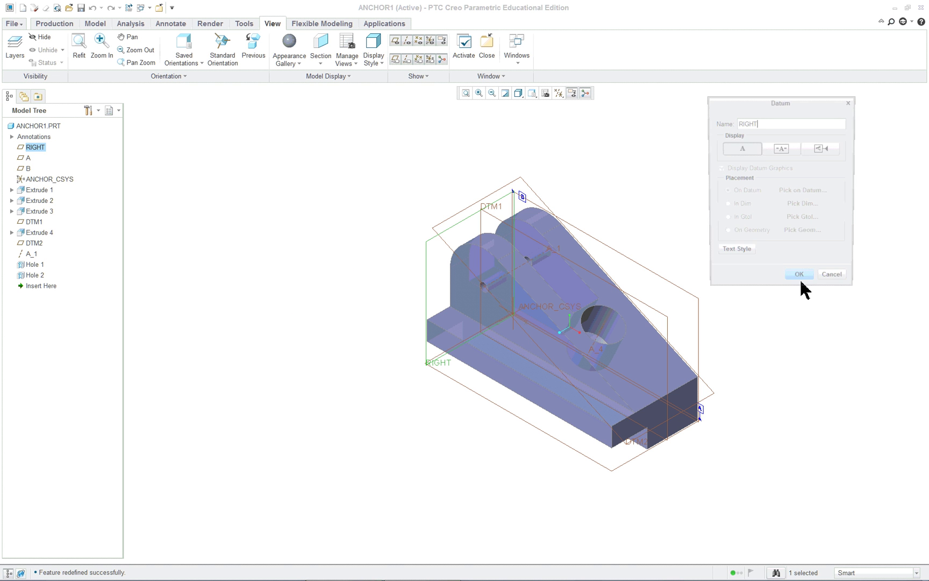
pyautogui.doubleClick(749, 123)
pyautogui.write('C')
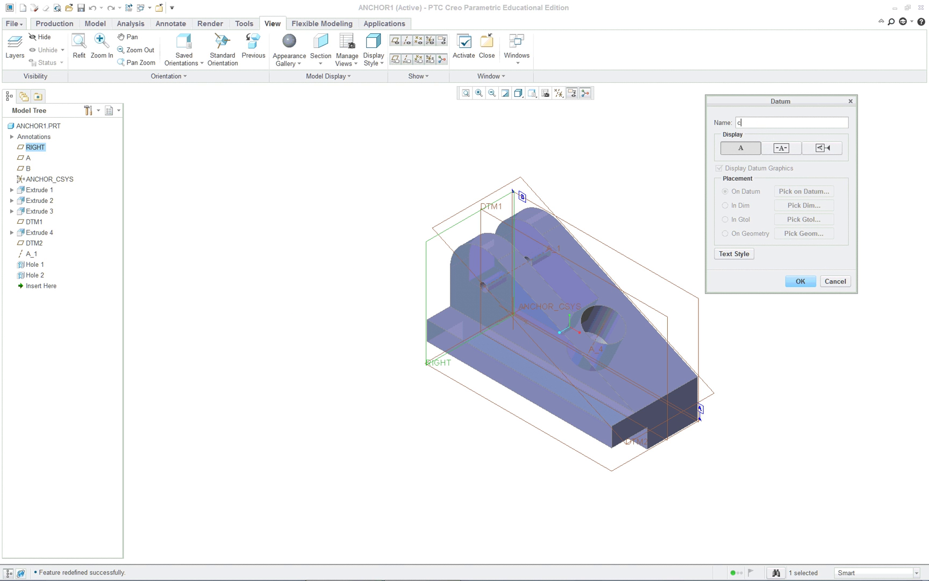
pyautogui.click(822, 148)
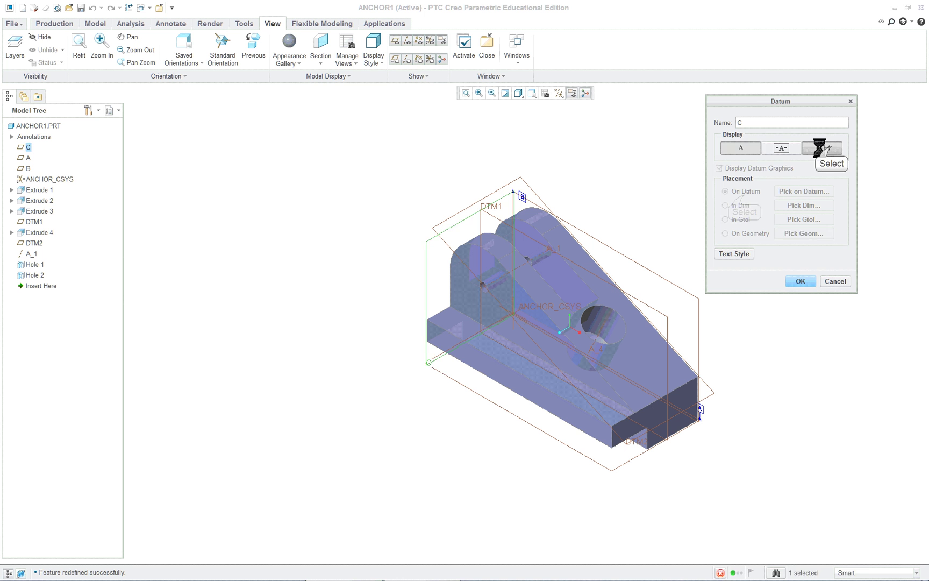
pyautogui.click(744, 196)
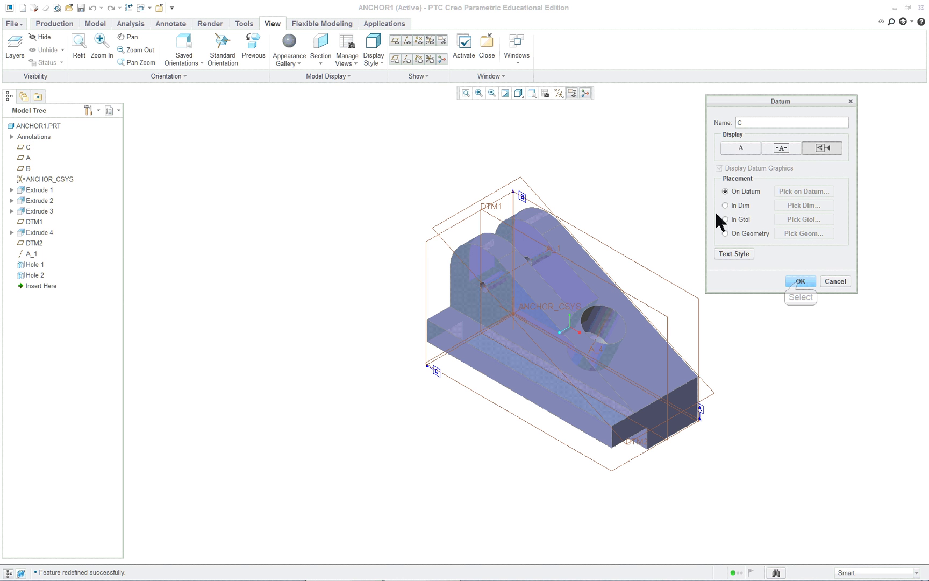
pyautogui.click(800, 281)
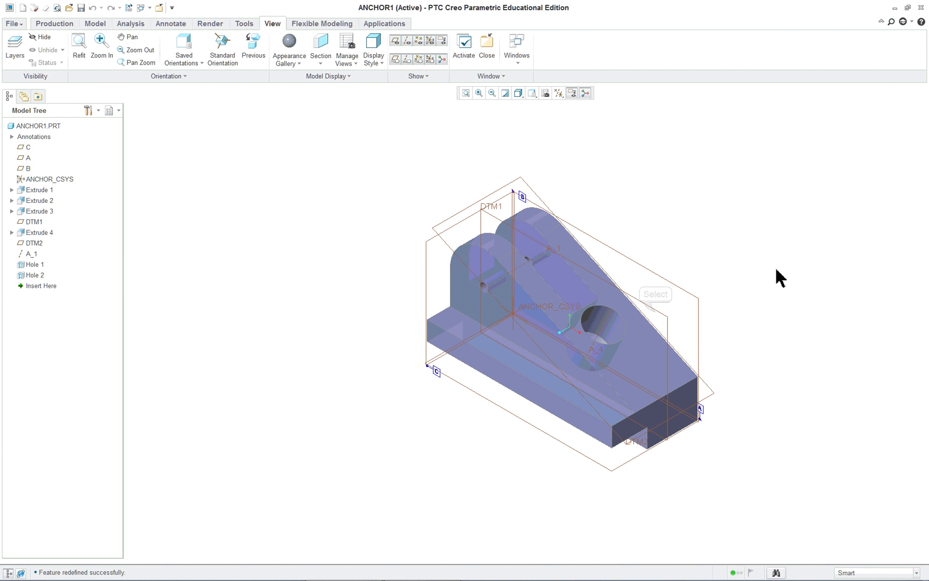
# Rename DTM1 to D and show it as a datum feature symbol on the datum.
pyautogui.click(656, 312)
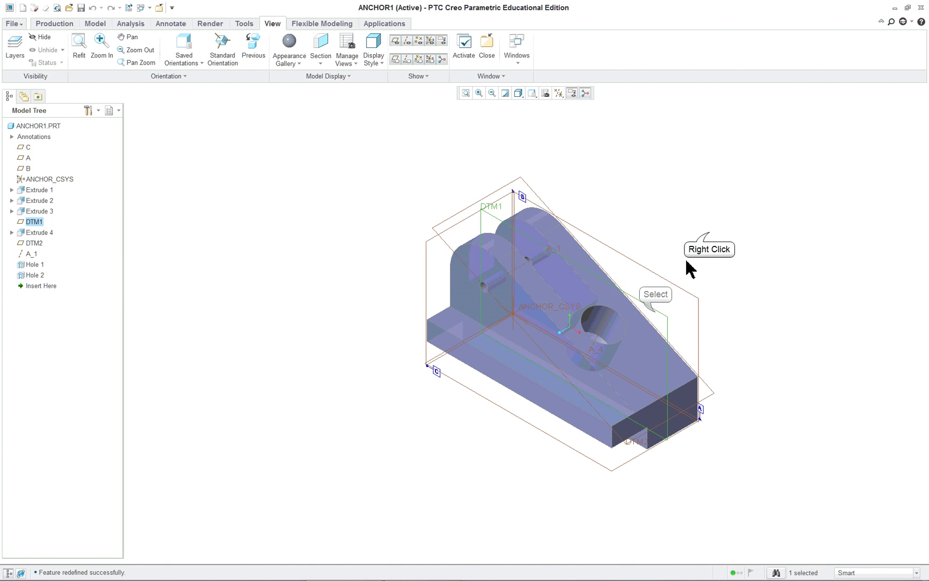
pyautogui.rightClick(712, 235)
pyautogui.click(742, 408)
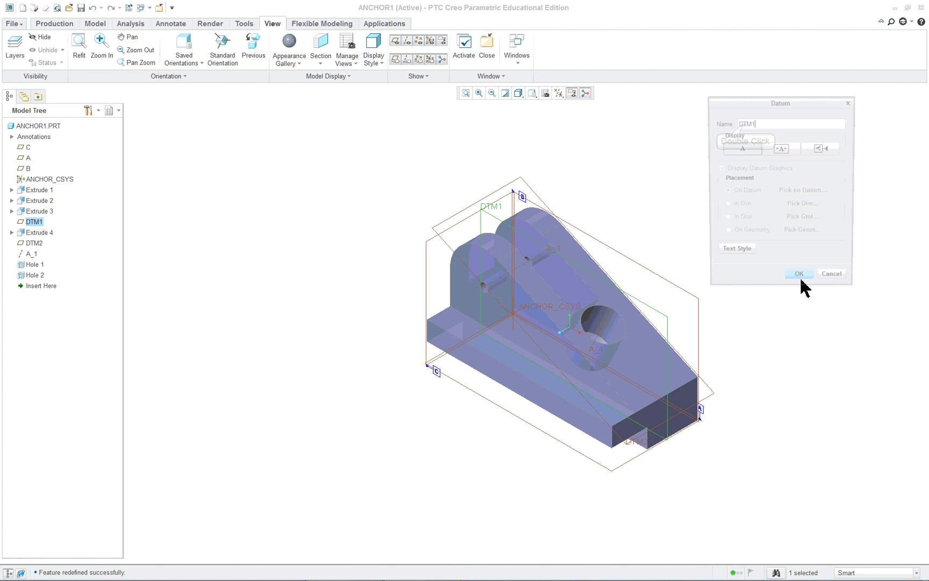
pyautogui.doubleClick(747, 124)
pyautogui.write('d')
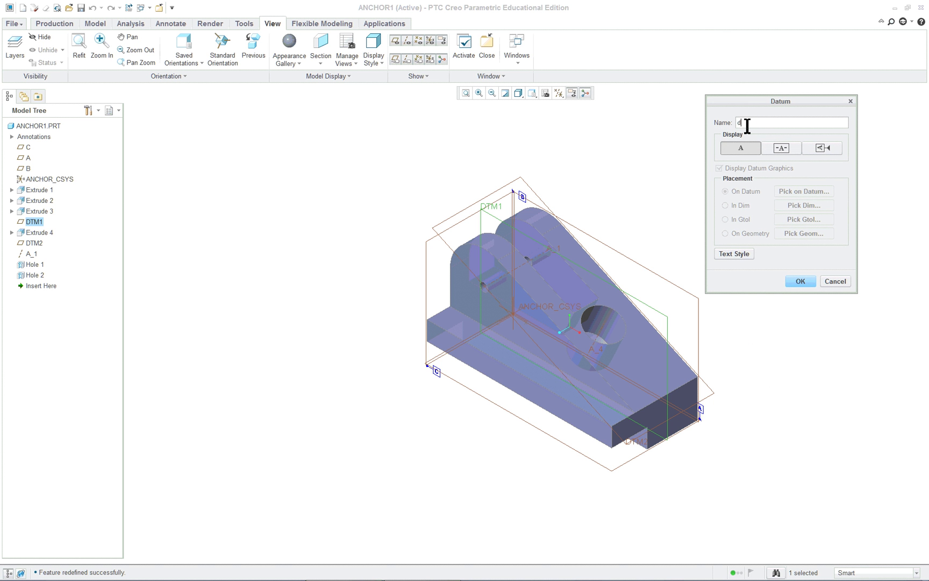
pyautogui.click(822, 149)
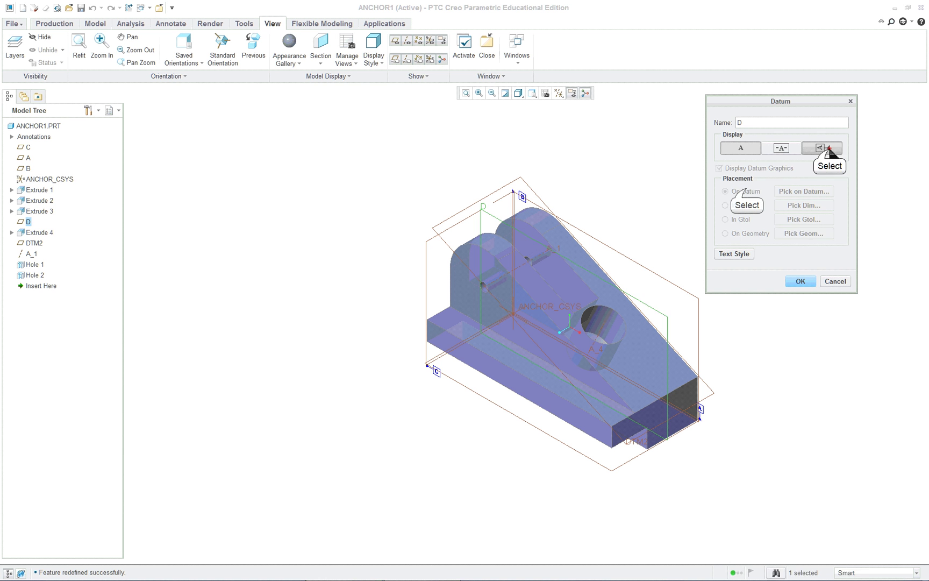
pyautogui.click(753, 191)
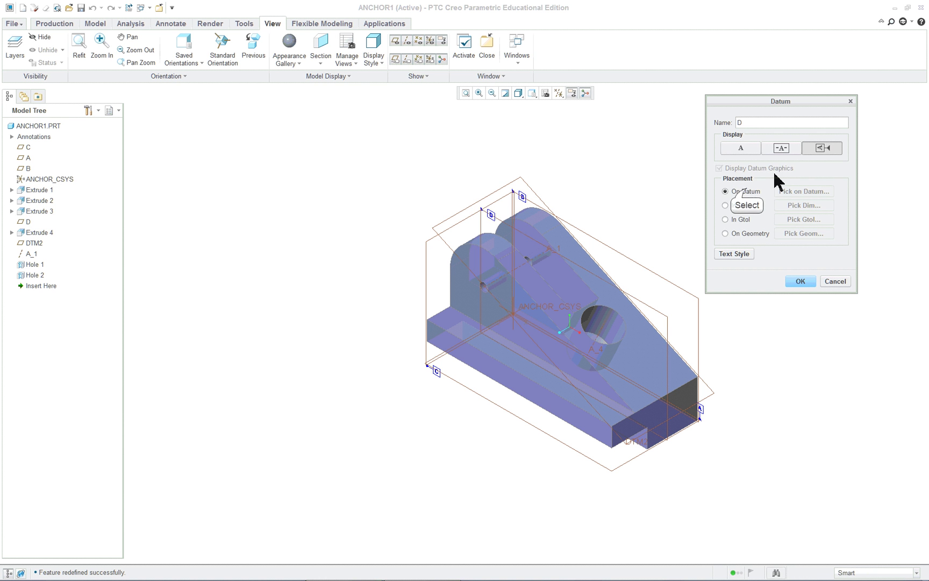
pyautogui.click(799, 281)
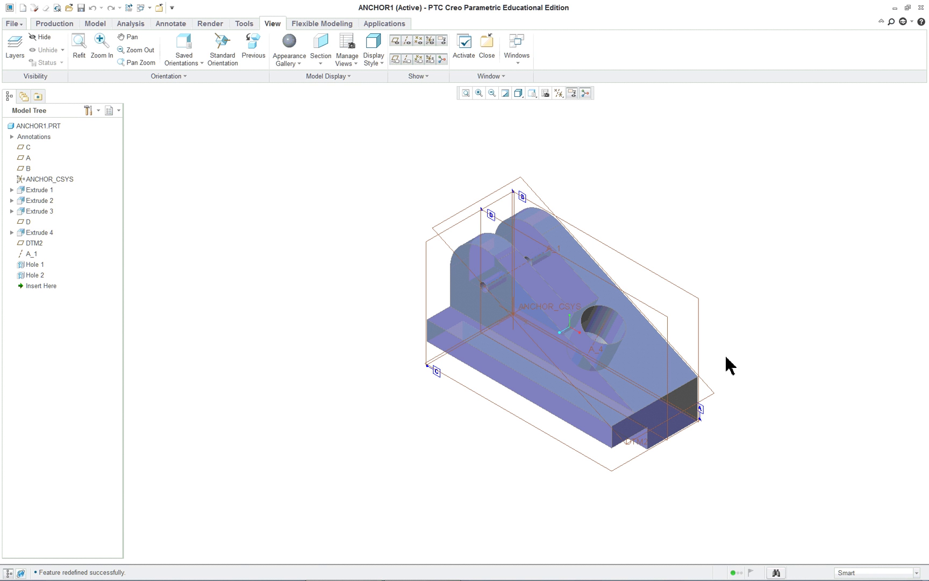
# Rename DTM2 to E and show it as a datum feature symbol on the datum.
pyautogui.click(715, 392)
pyautogui.rightClick(716, 394)
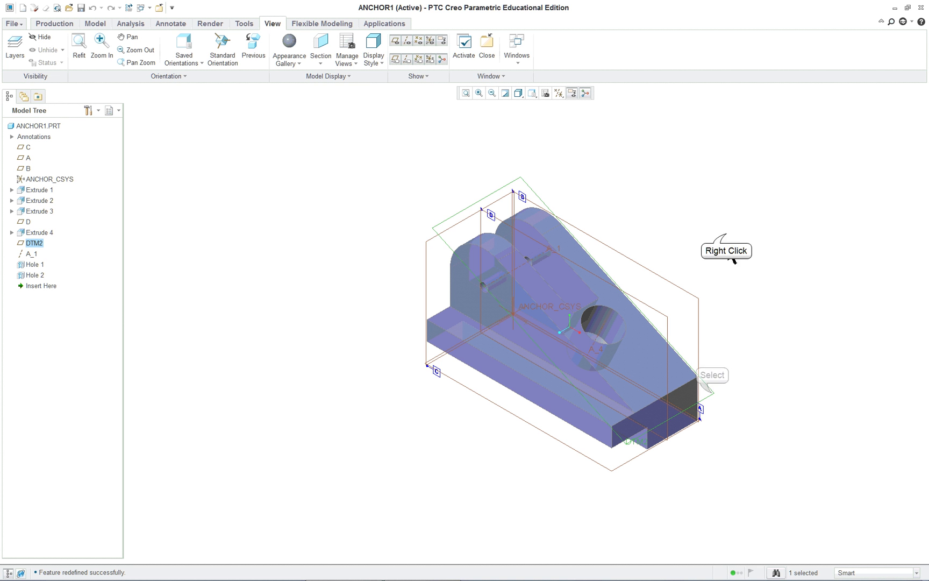
pyautogui.click(782, 406)
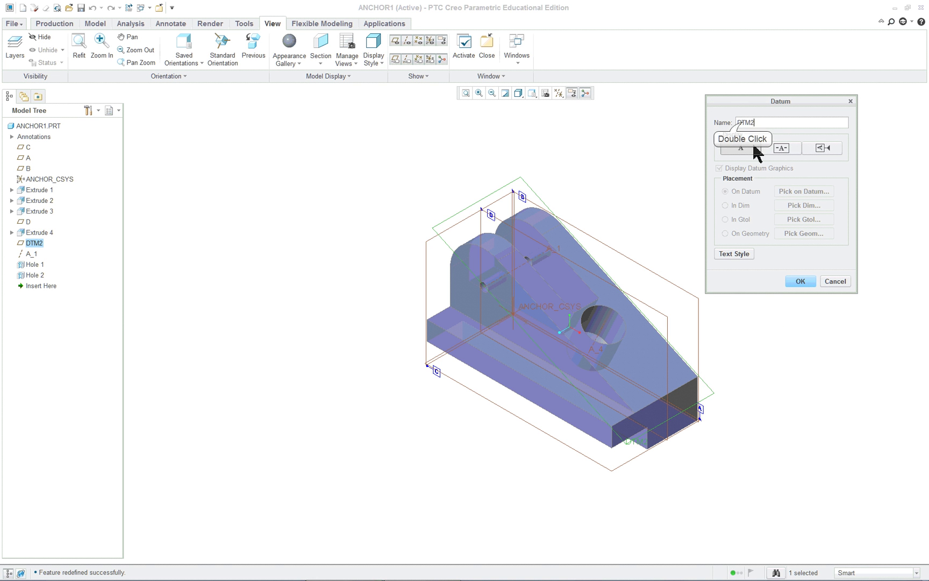
pyautogui.doubleClick(745, 123)
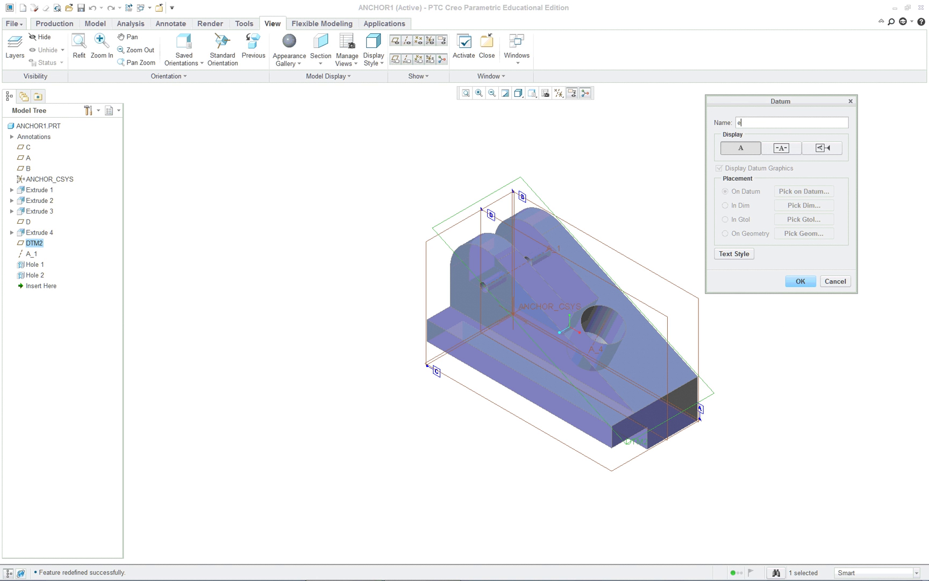
pyautogui.write('e')
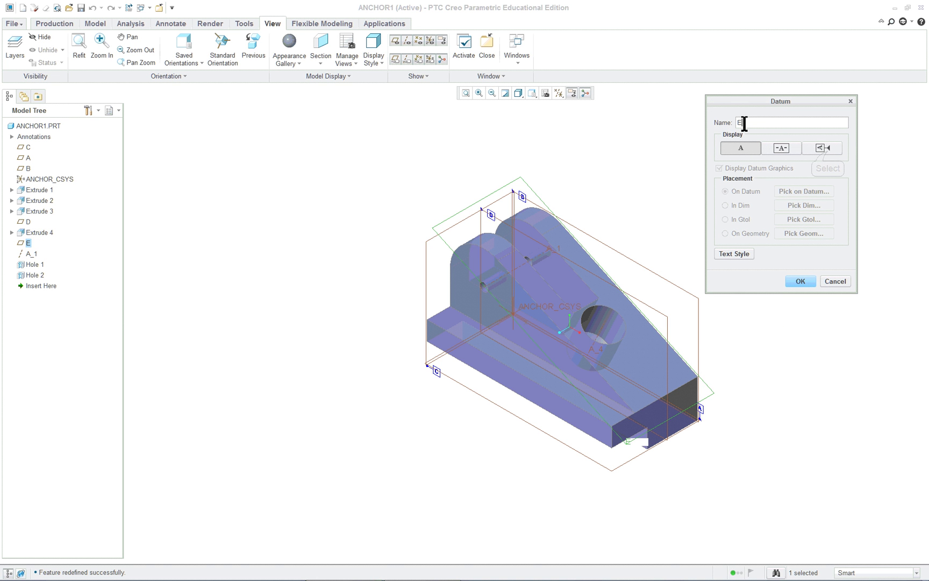
pyautogui.click(827, 153)
pyautogui.click(758, 191)
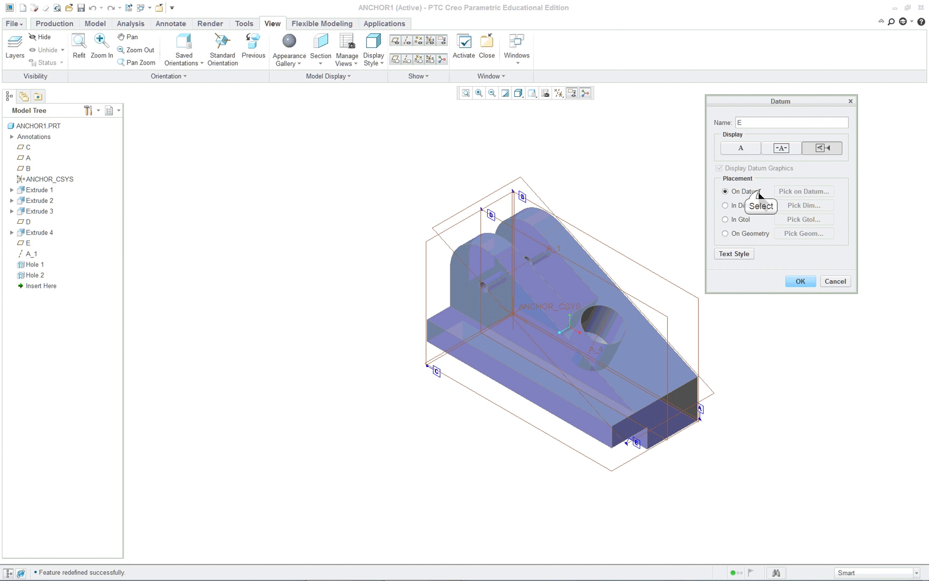
pyautogui.click(800, 281)
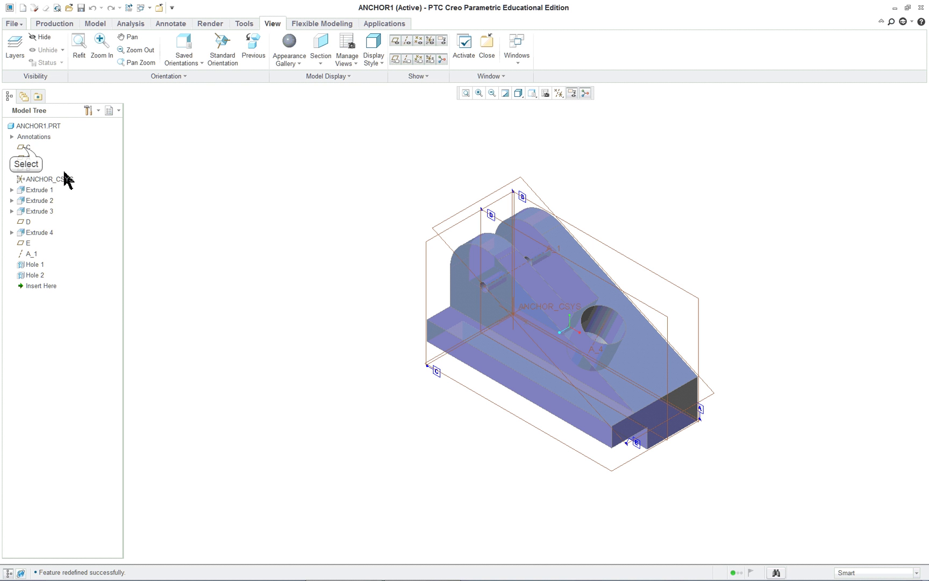
# Clear the selection, pan the part toward the view centre, and hide coordinate systems.
pyautogui.click(23, 159)
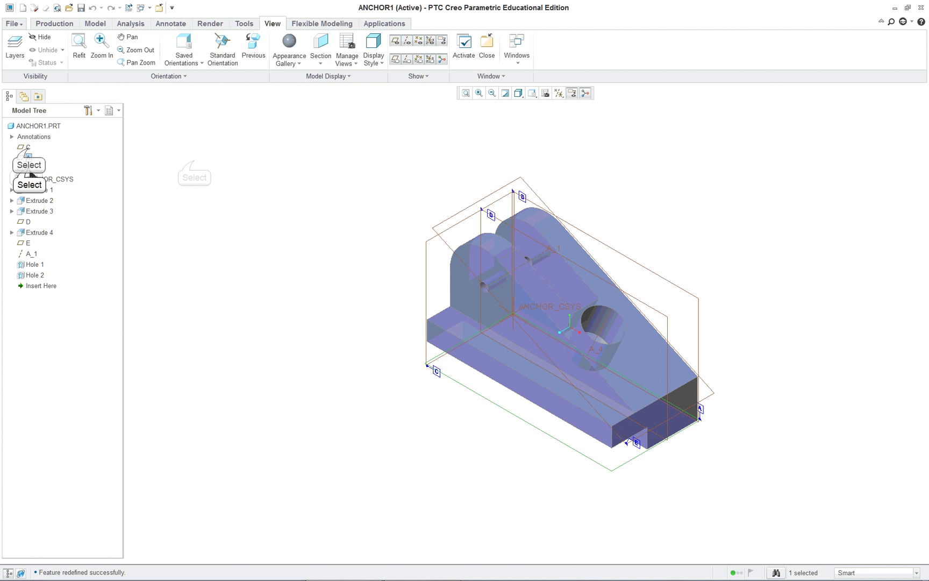
pyautogui.click(195, 164)
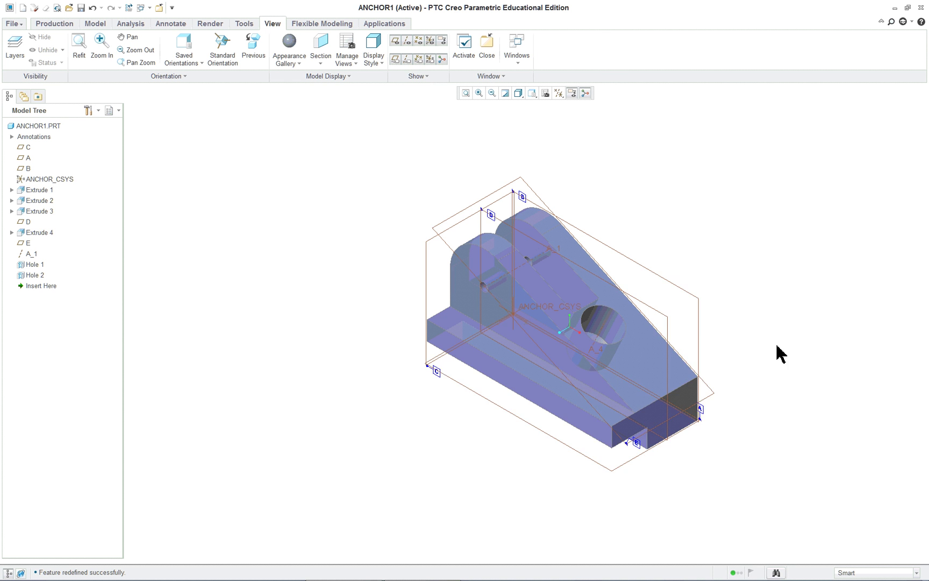
pyautogui.keyDown('shift'); pyautogui.moveTo(777, 347); pyautogui.dragTo(677, 326, button='middle'); pyautogui.keyUp('shift')
pyautogui.click(682, 327)
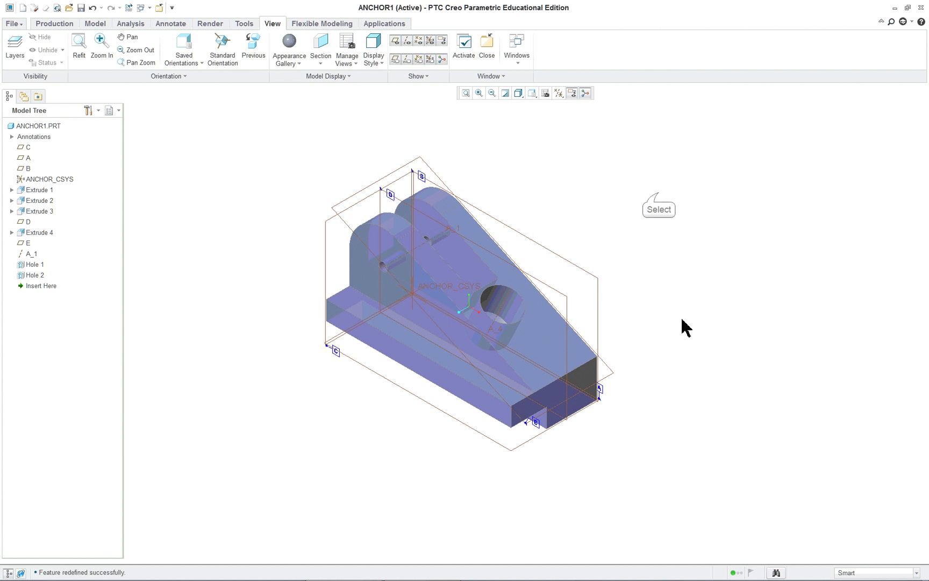
pyautogui.click(397, 42)
pyautogui.click(425, 42)
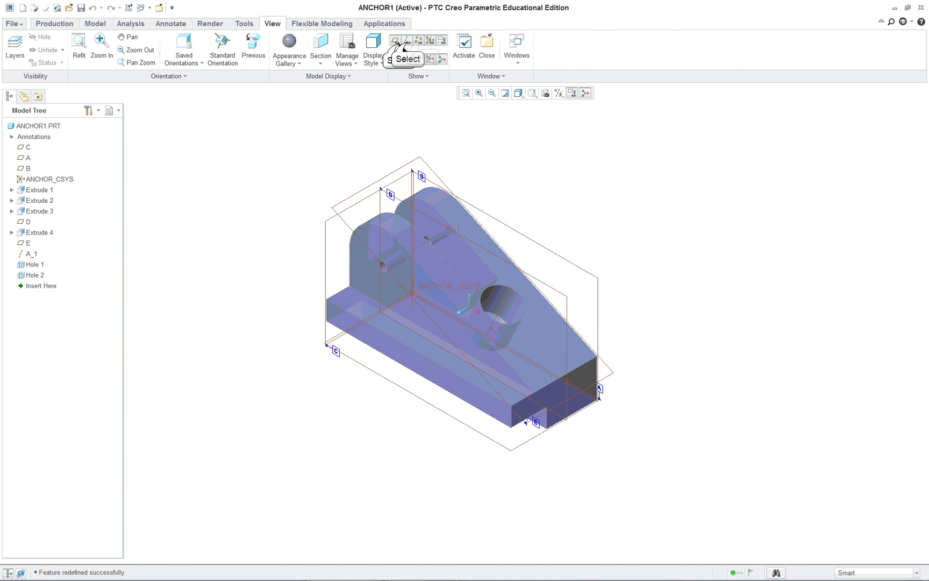
pyautogui.click(409, 42)
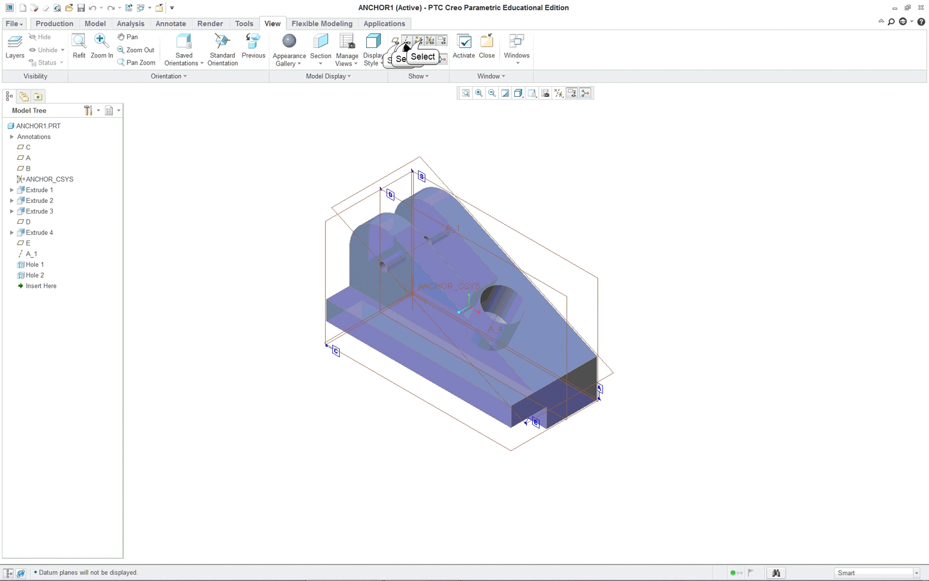
pyautogui.click(442, 43)
pyautogui.click(396, 59)
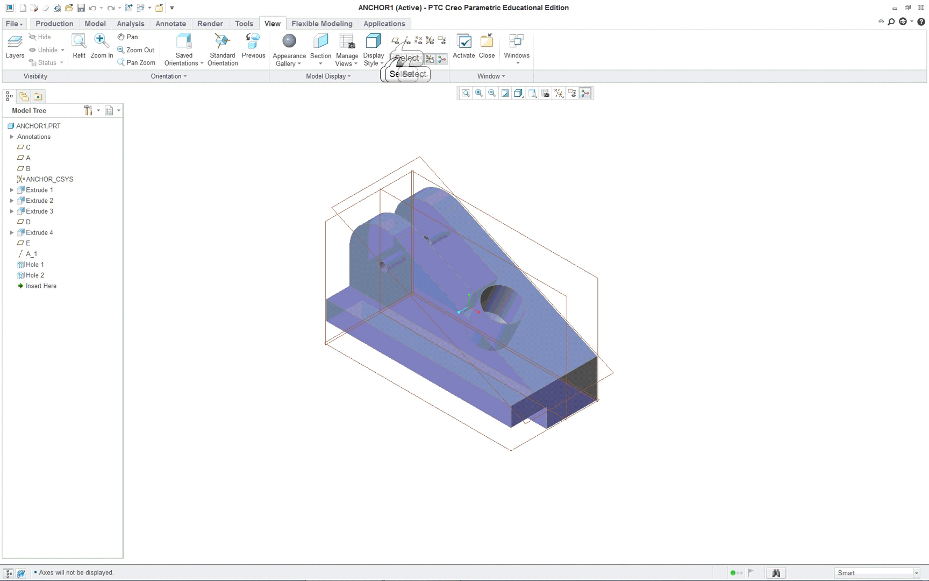
pyautogui.click(409, 59)
pyautogui.click(419, 59)
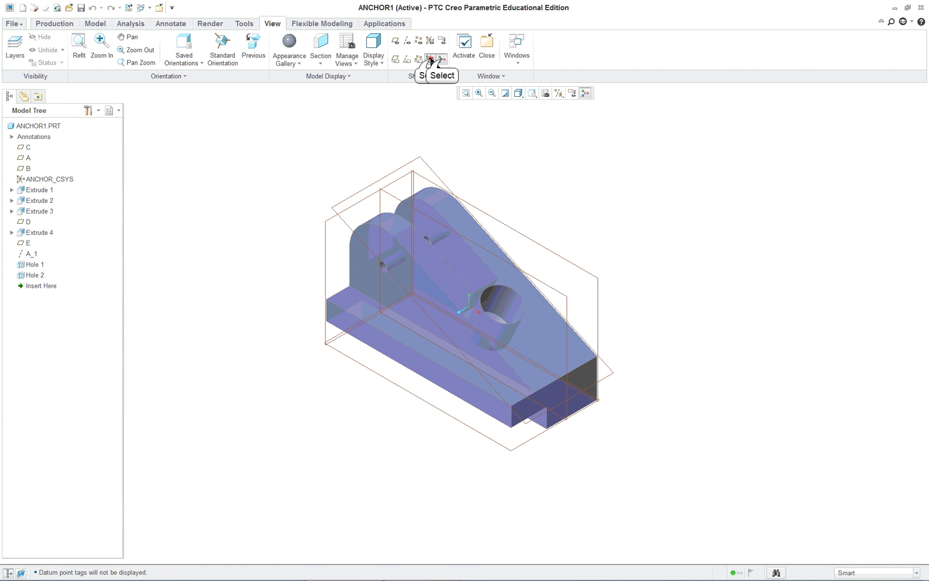
pyautogui.click(430, 59)
pyautogui.click(442, 59)
pyautogui.click(395, 59)
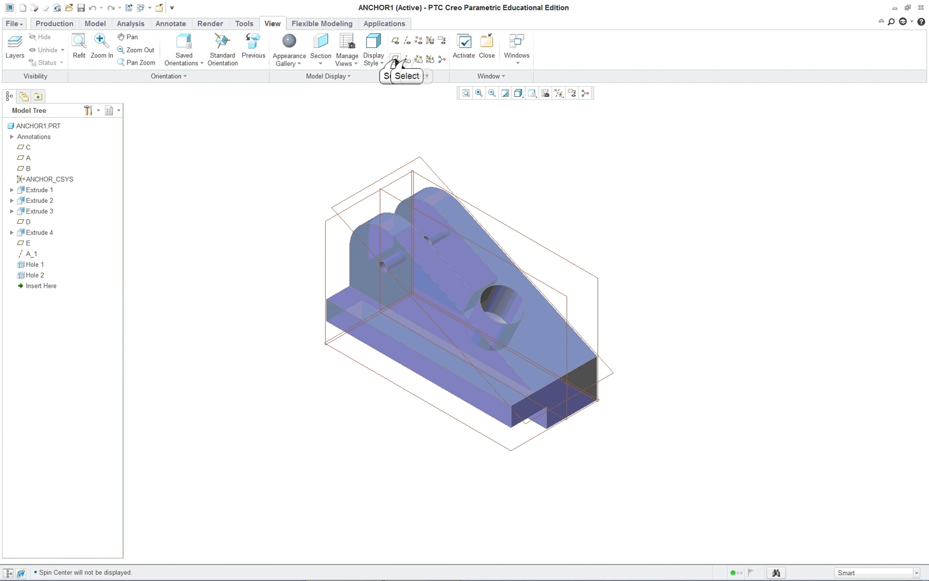
pyautogui.click(407, 59)
pyautogui.click(419, 60)
pyautogui.click(430, 59)
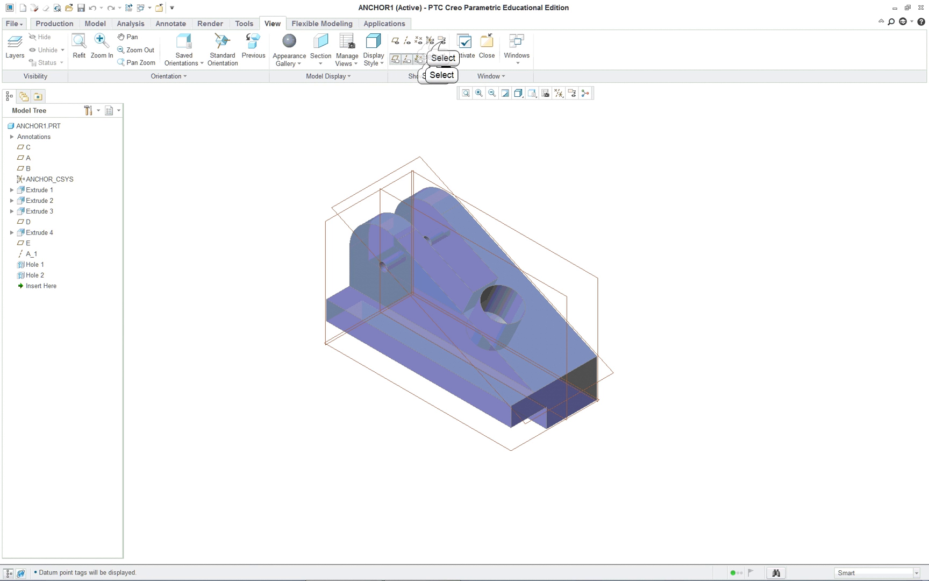
pyautogui.click(442, 59)
pyautogui.click(440, 41)
pyautogui.click(408, 41)
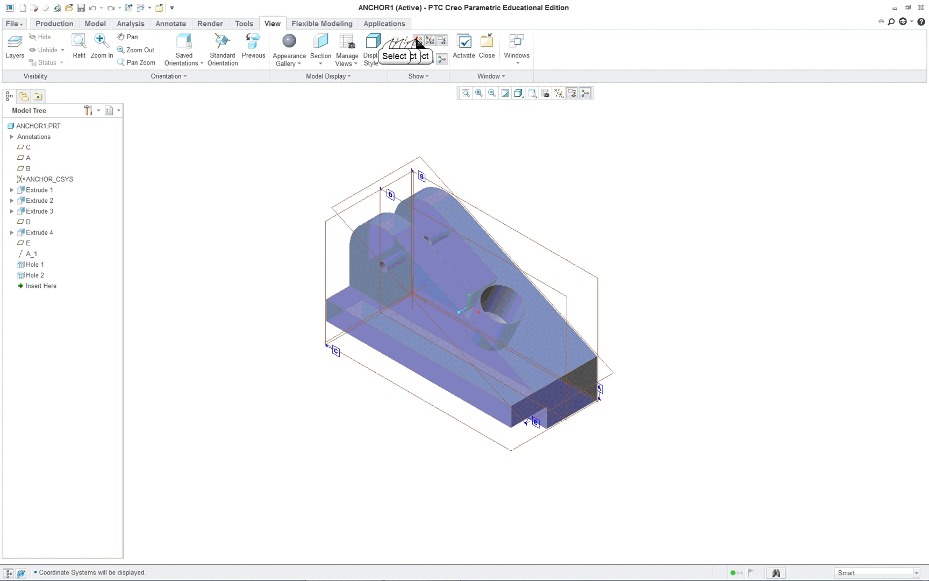
pyautogui.click(395, 41)
pyautogui.click(442, 41)
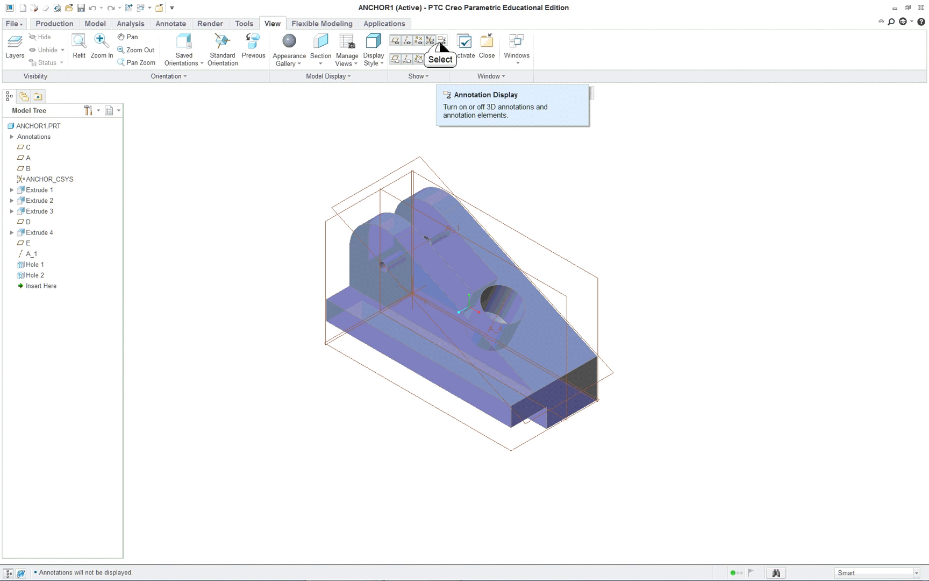
pyautogui.click(441, 42)
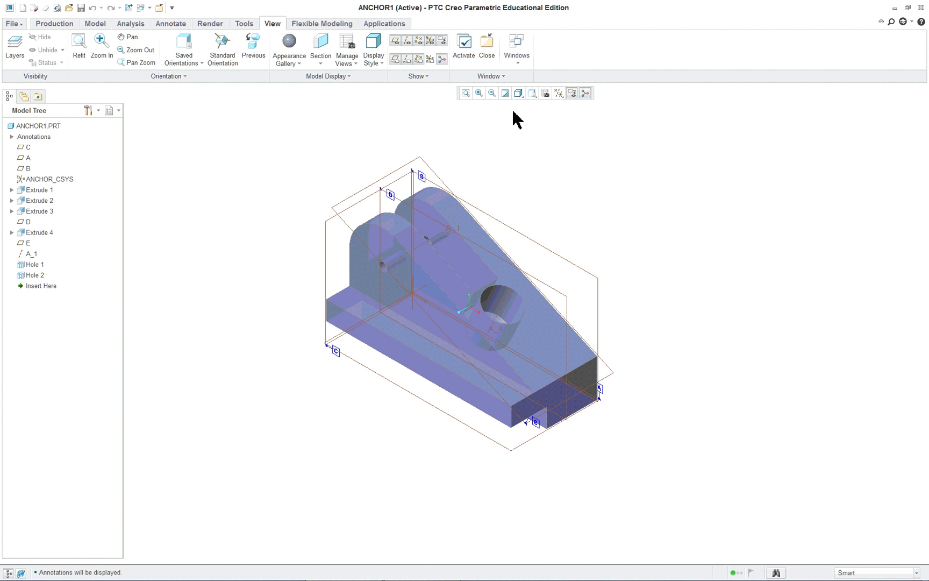
pyautogui.click(26, 146)
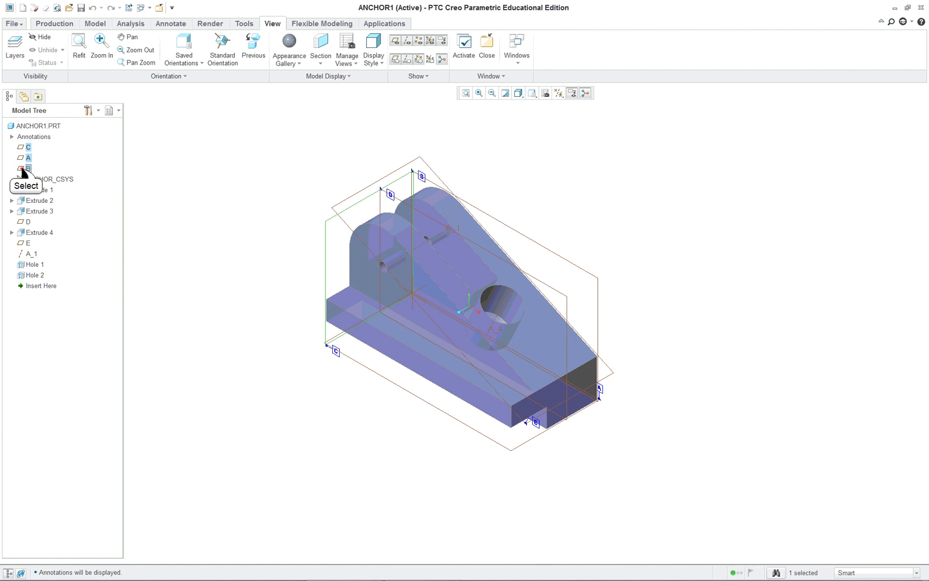
pyautogui.keyDown('shift'); pyautogui.click(24, 169); pyautogui.keyUp('shift')
pyautogui.rightClick(28, 148)
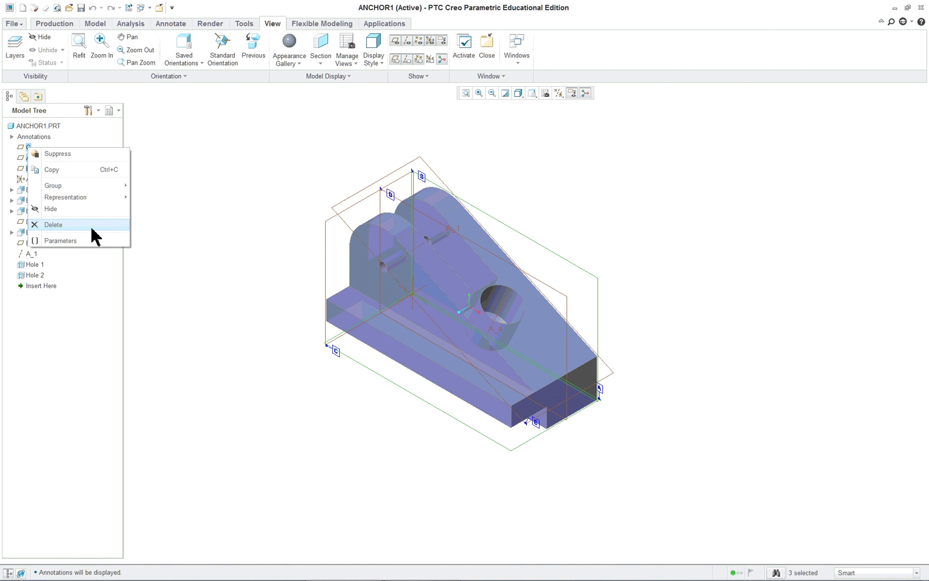
pyautogui.click(188, 171)
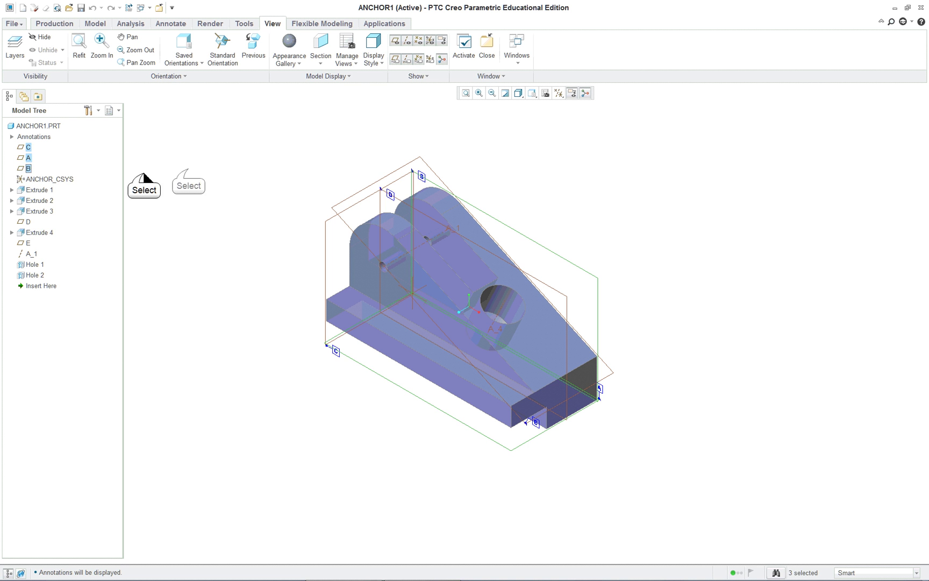
pyautogui.click(28, 148)
pyautogui.rightClick(28, 149)
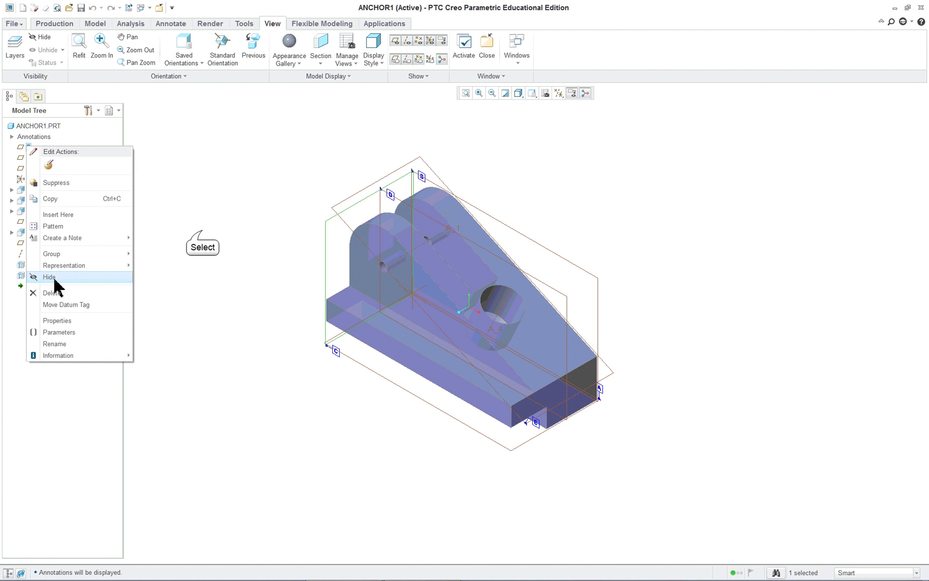
pyautogui.click(54, 278)
pyautogui.click(200, 237)
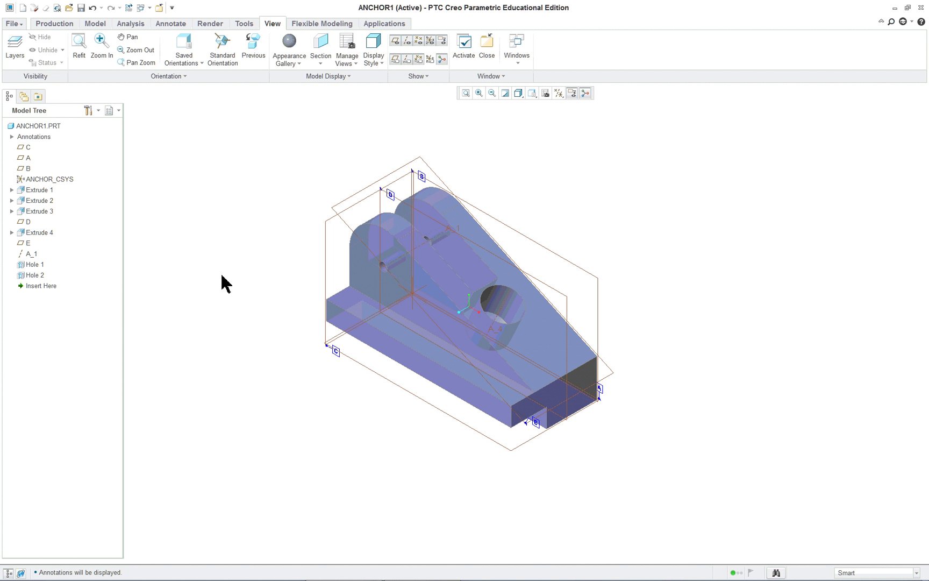
# Switch the side panel to the Layer Tree and widen it.
pyautogui.click(115, 108)
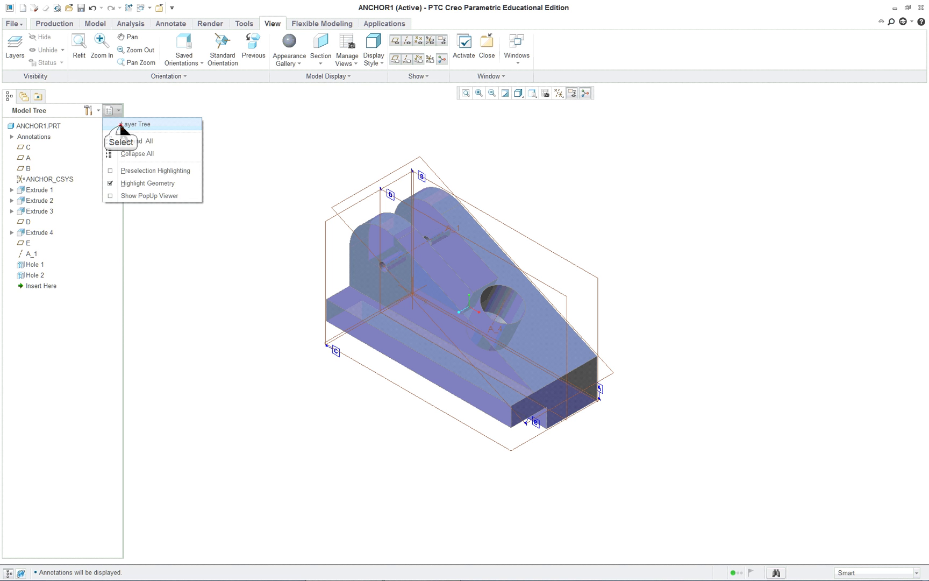
pyautogui.click(121, 126)
pyautogui.moveTo(124, 170); pyautogui.dragTo(164, 178)
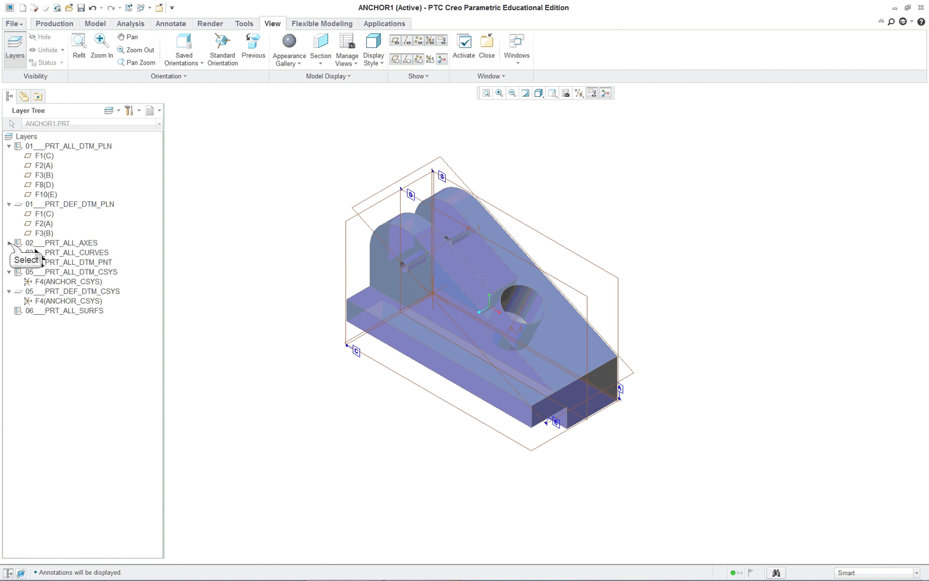
# Inspect the 02___PRT_ALL_AXES layer and its F13(HOLE_2) entry, then open the Layer actions list.
pyautogui.click(9, 243)
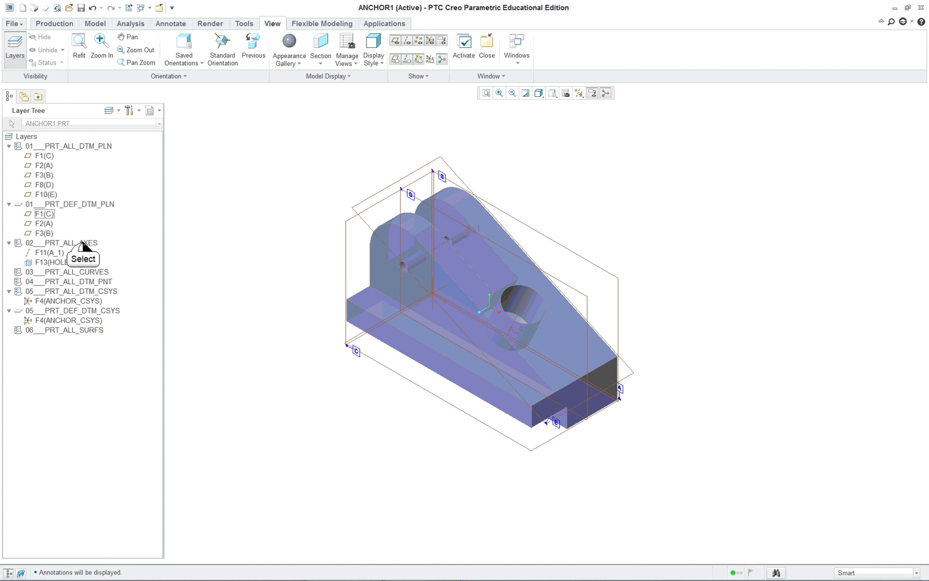
pyautogui.click(82, 242)
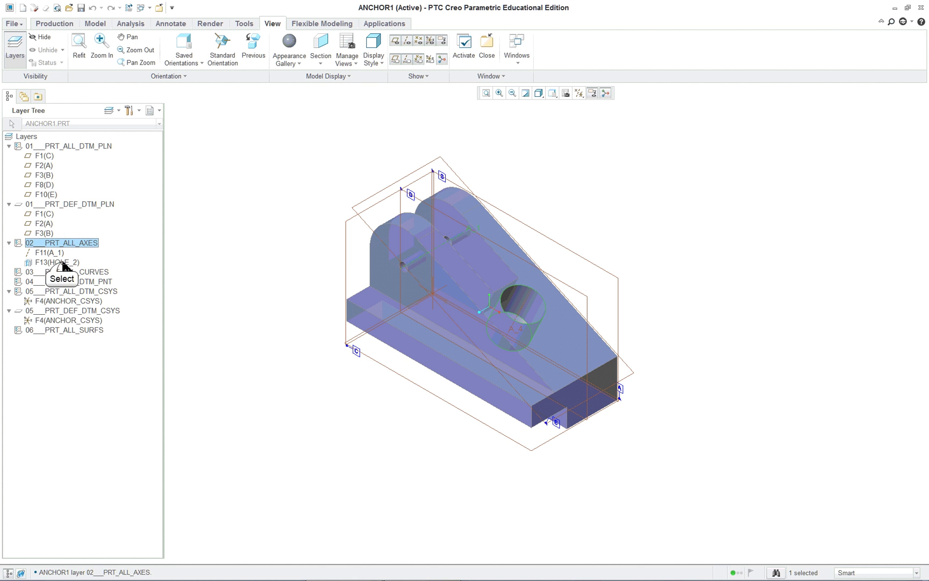
pyautogui.click(63, 263)
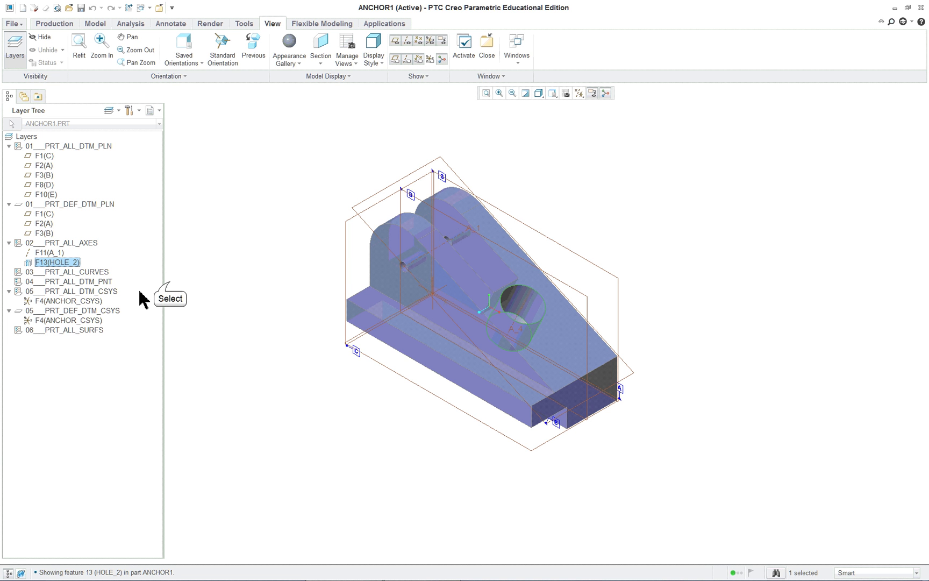
pyautogui.click(169, 283)
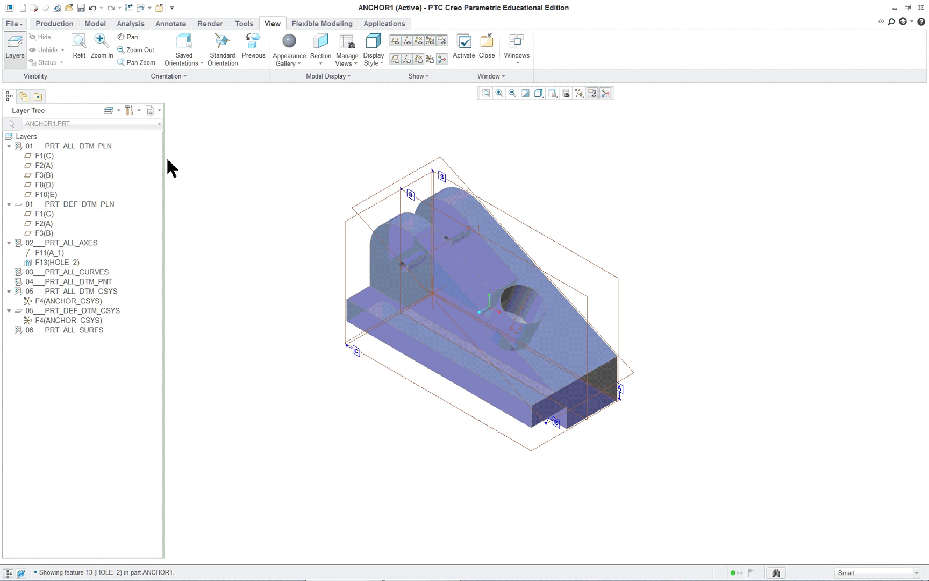
pyautogui.click(120, 113)
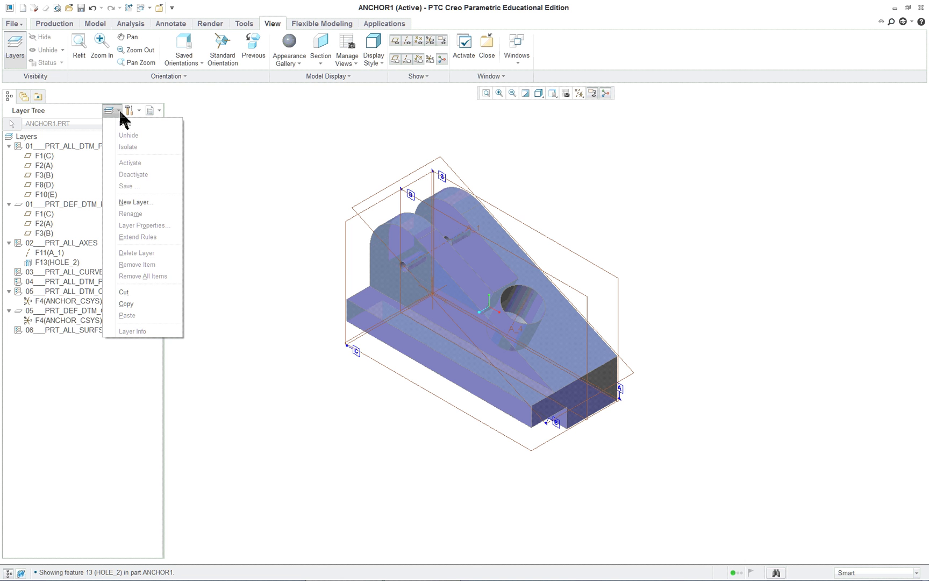
# Start a new layer from the Layer Tree and name it "dtaums".
pyautogui.click(225, 193)
pyautogui.rightClick(96, 367)
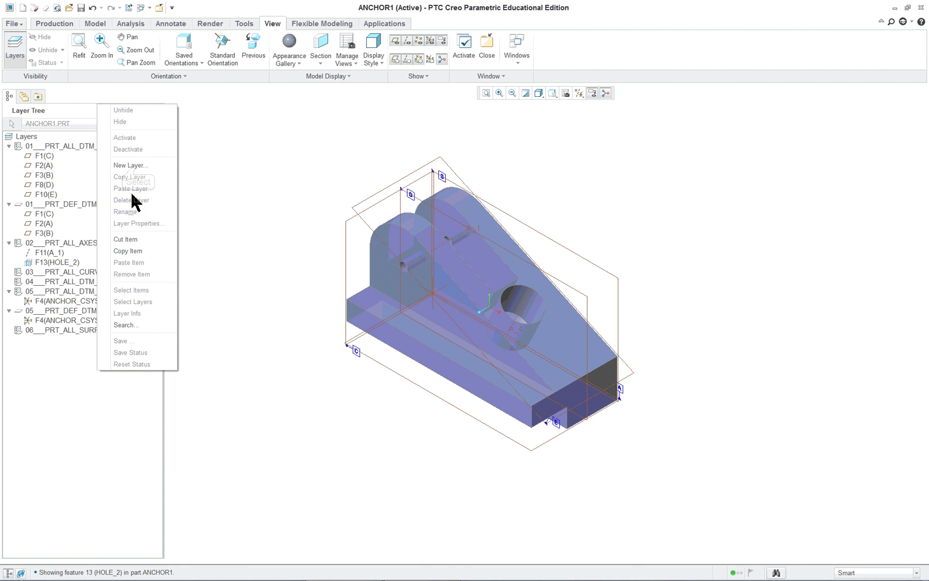
pyautogui.click(132, 165)
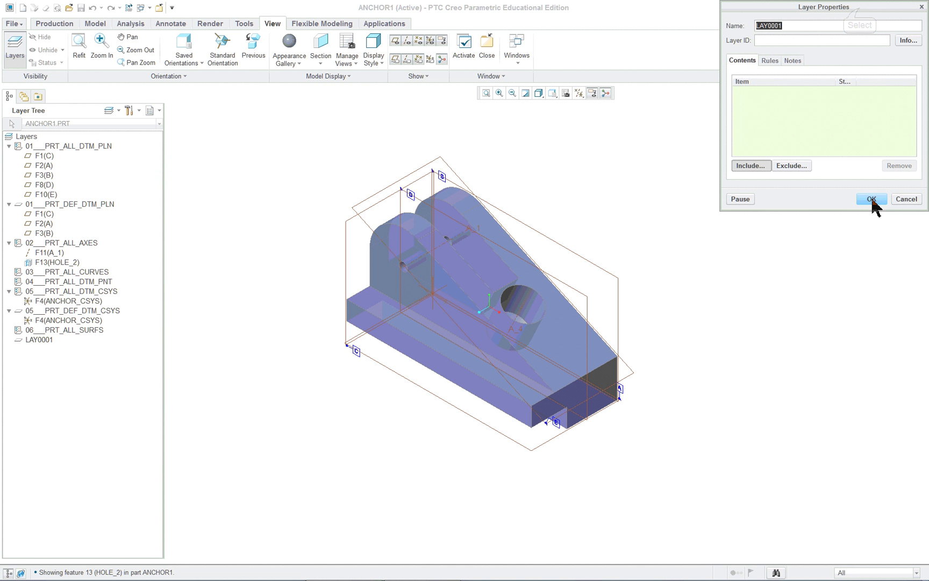
pyautogui.moveTo(860, 12); pyautogui.dragTo(811, 149)
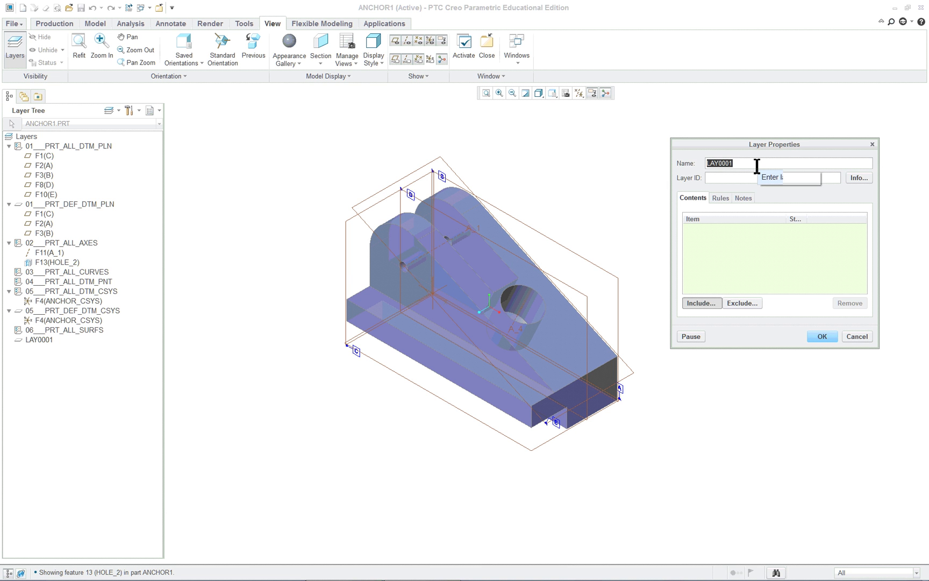
pyautogui.write('dtaums')
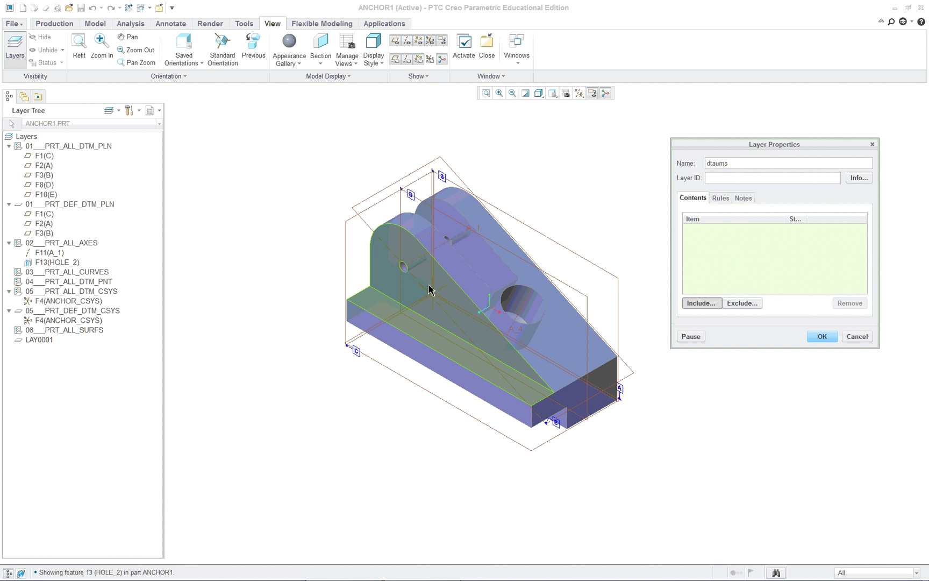
# Turn on coordinate system name tags and open the datum display filter options.
pyautogui.scroll(3, 672, 416)
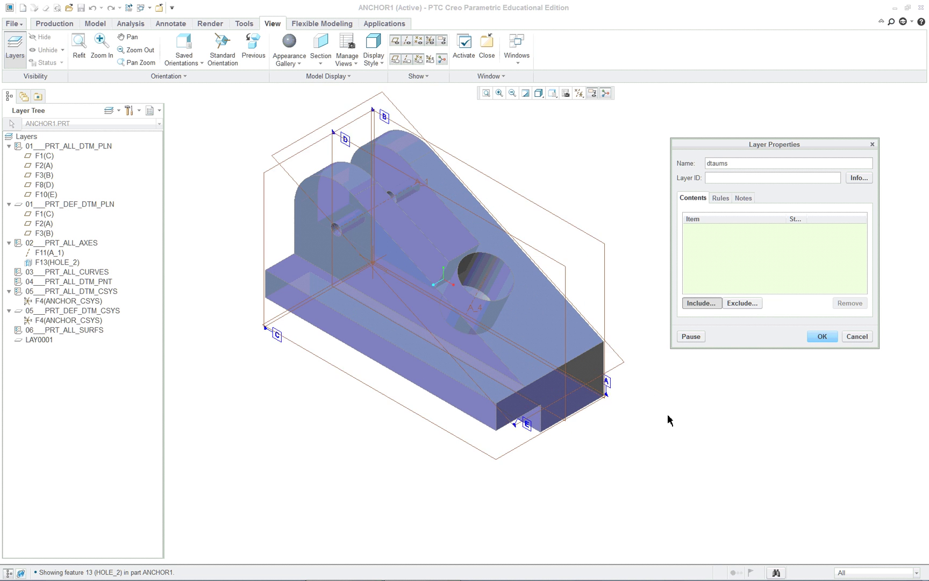
pyautogui.scroll(-3, 592, 376)
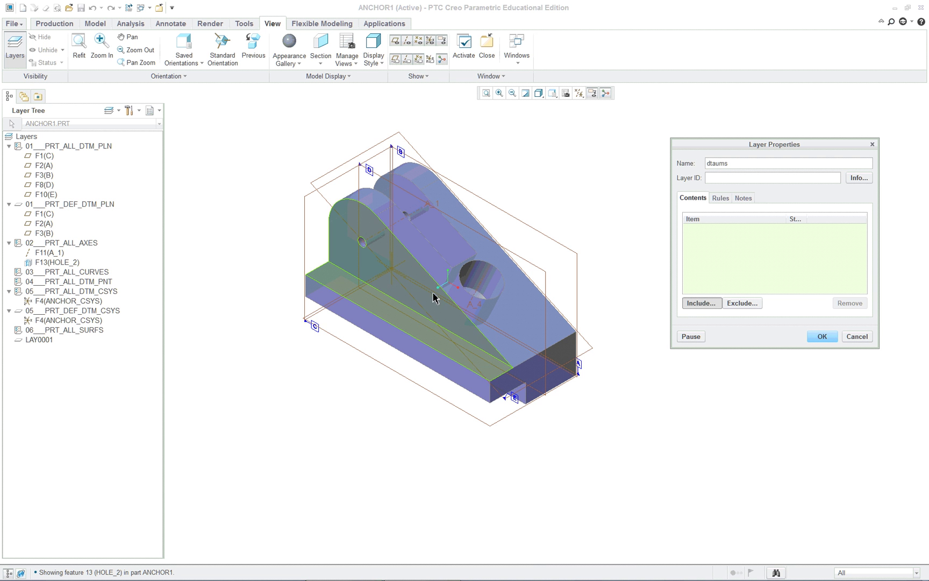
pyautogui.scroll(5, 387, 263)
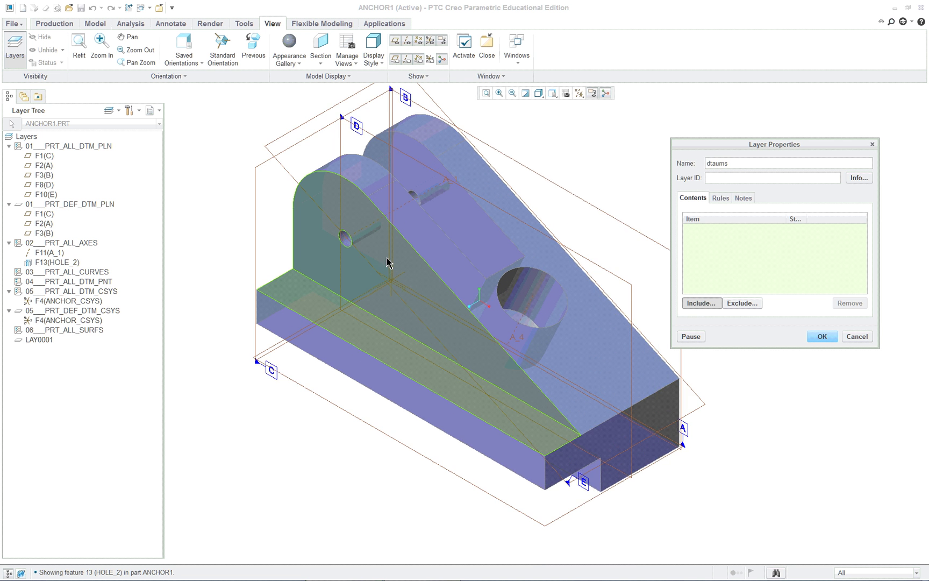
pyautogui.click(431, 60)
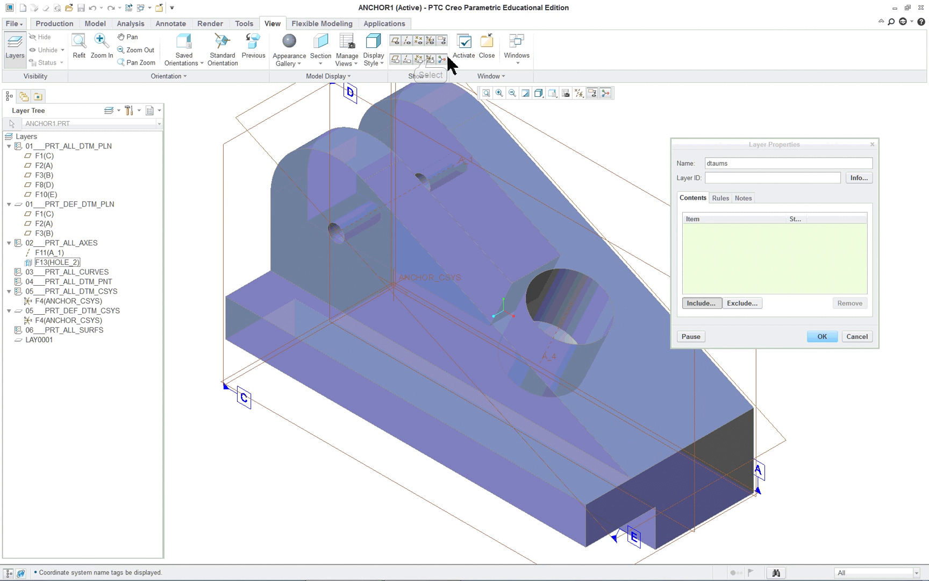
pyautogui.click(579, 93)
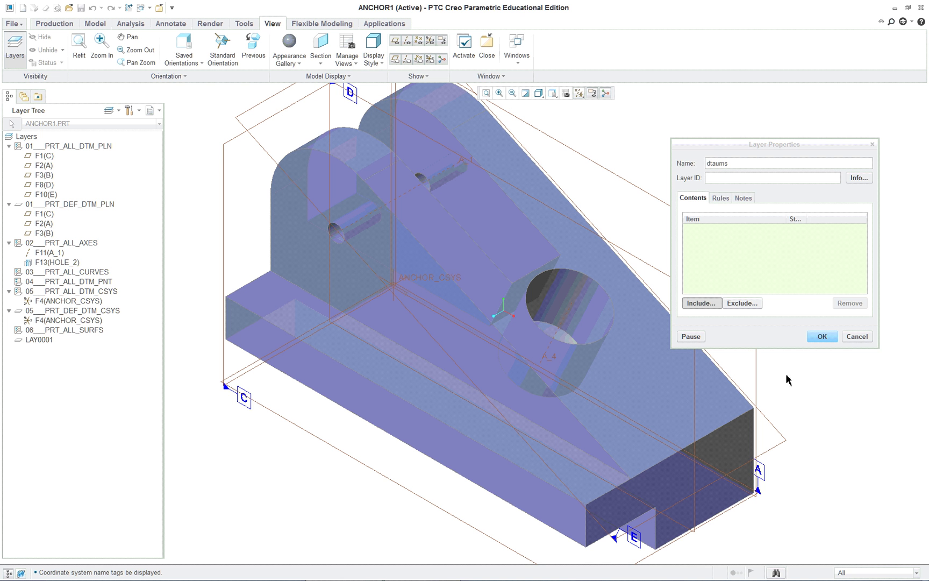
# Filter selection to axes, add axes A_4 and A_1, and rename the layer to HOLES.
pyautogui.click(887, 573)
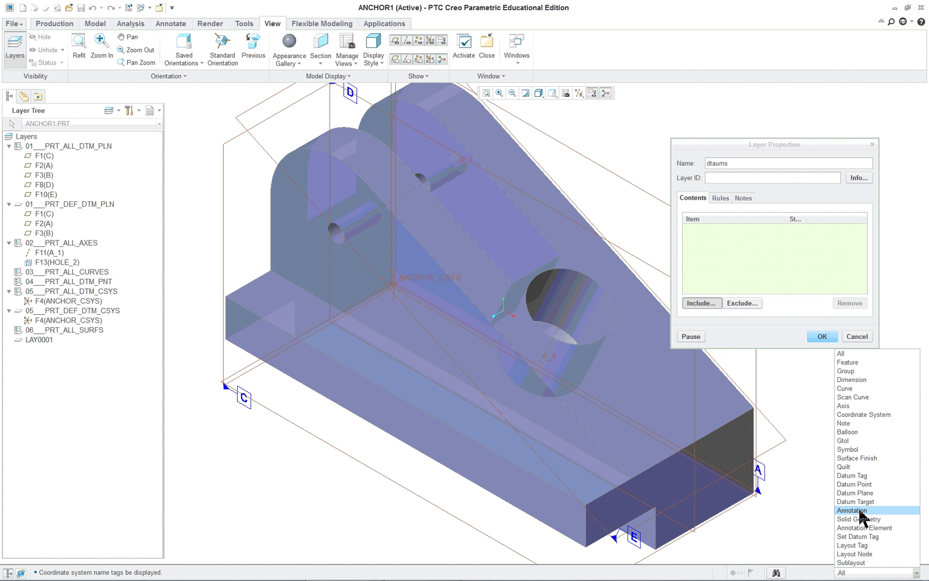
pyautogui.click(853, 408)
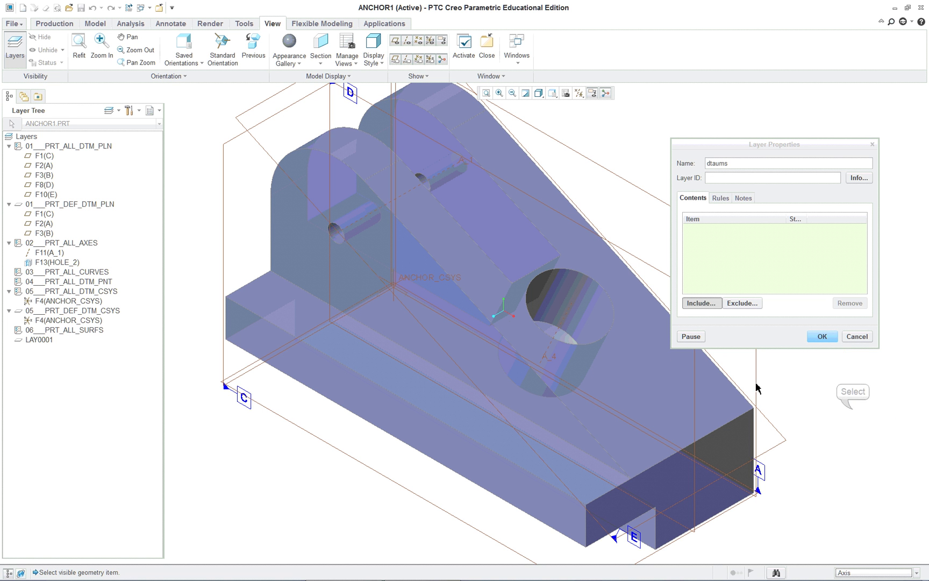
pyautogui.click(564, 321)
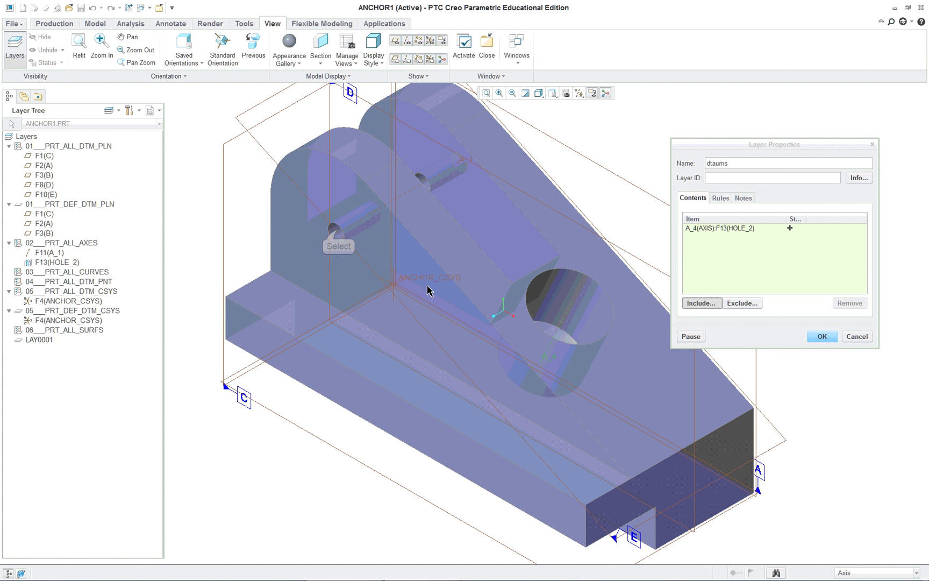
pyautogui.click(339, 233)
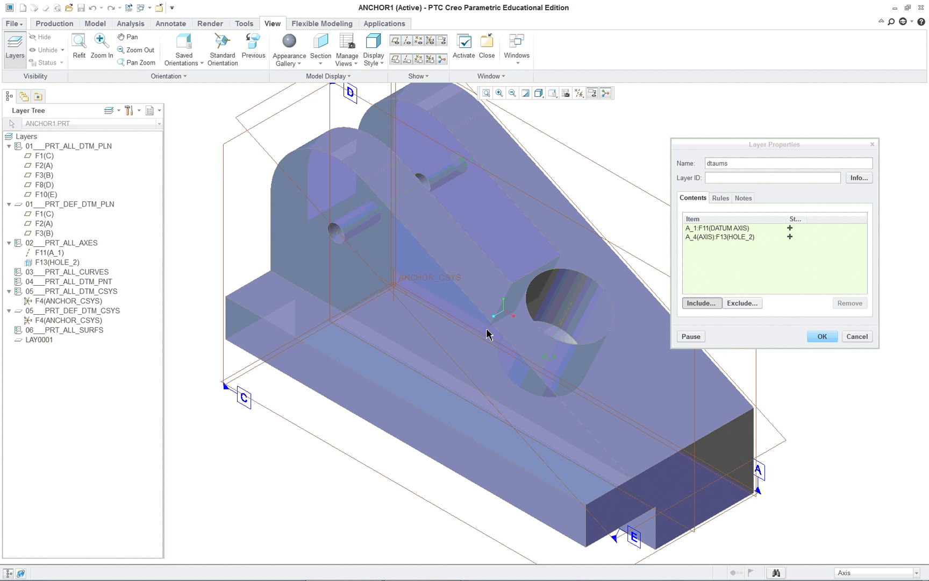
pyautogui.doubleClick(718, 164)
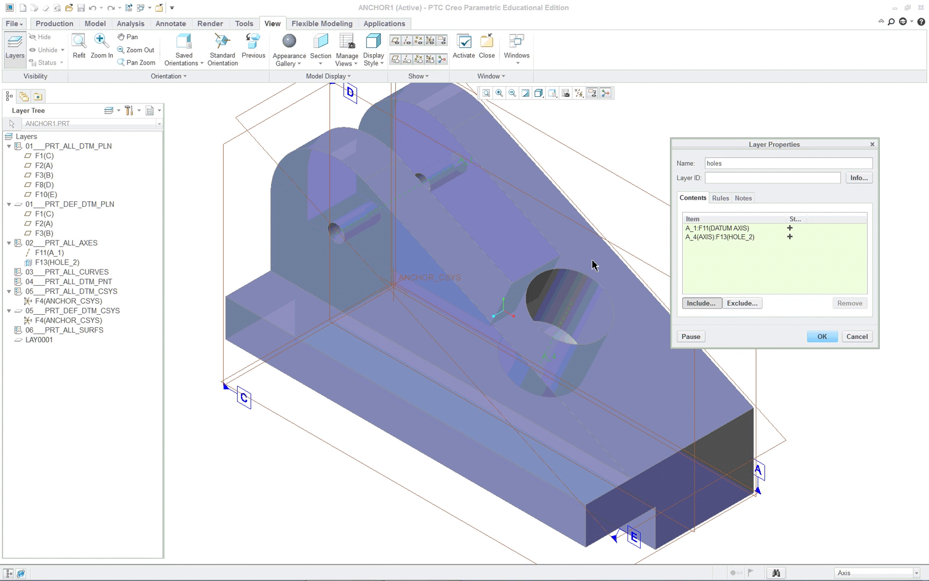
pyautogui.click(822, 337)
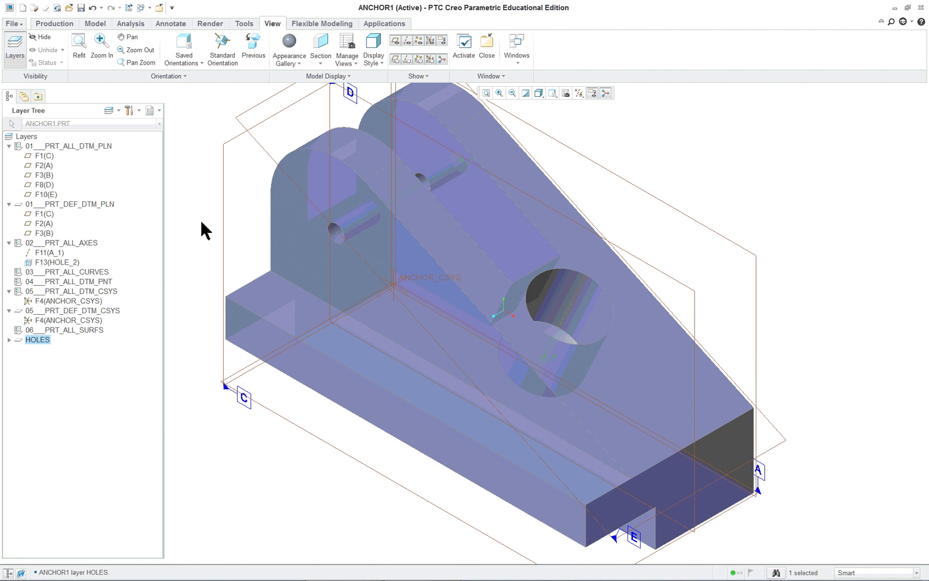
# Create a new layer named datums containing datum planes E and D.
pyautogui.click(109, 110)
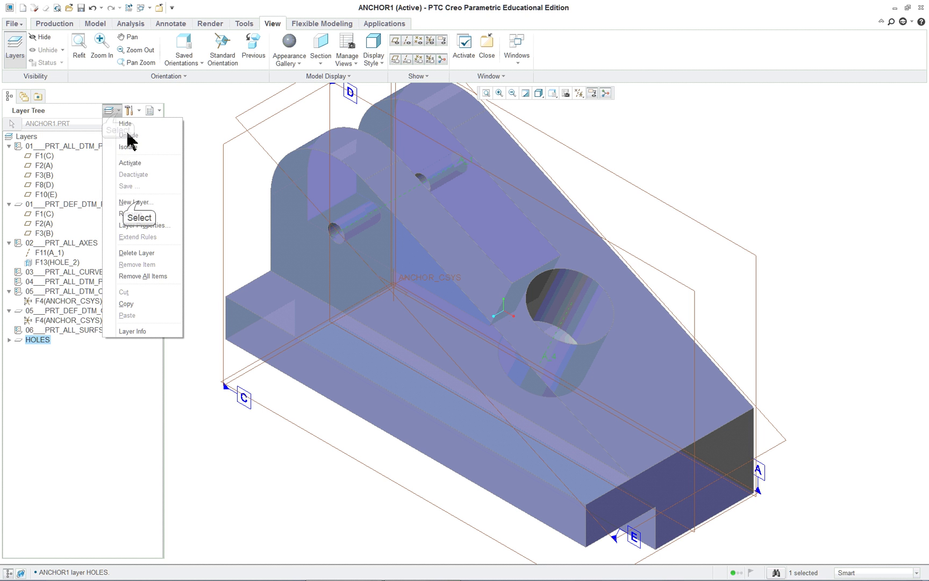
pyautogui.click(139, 202)
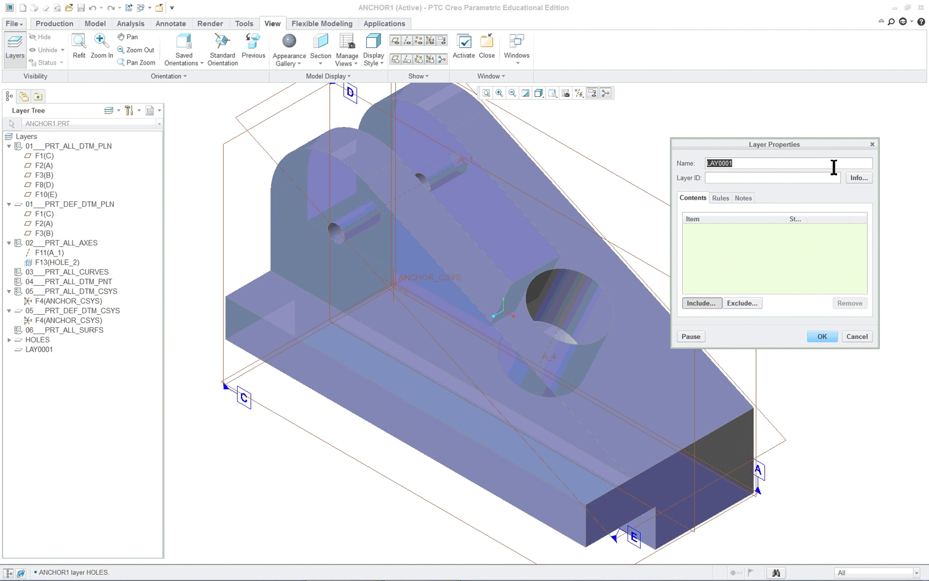
pyautogui.write('datums')
pyautogui.click(781, 431)
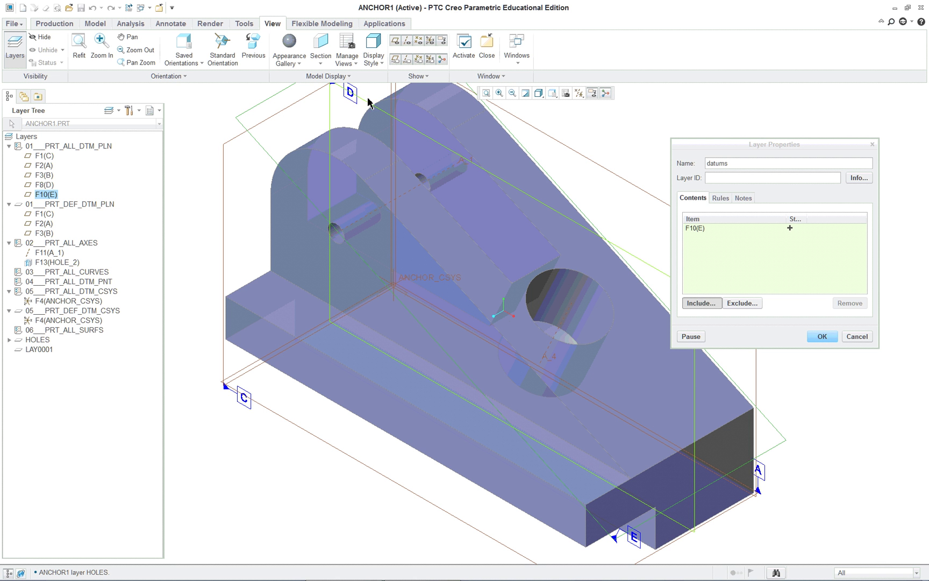
pyautogui.click(356, 98)
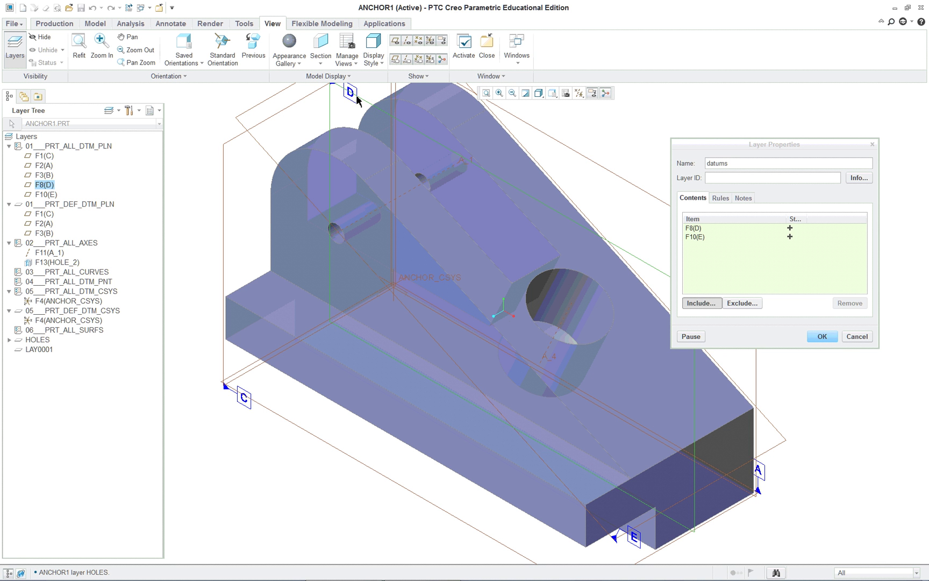
pyautogui.scroll(-4, 443, 198)
pyautogui.scroll(3, 516, 132)
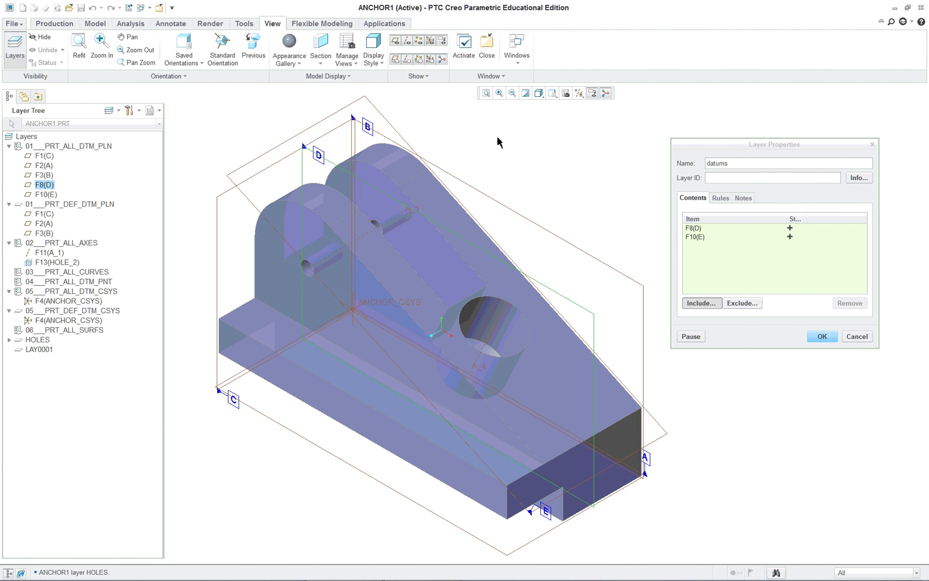
pyautogui.click(699, 238)
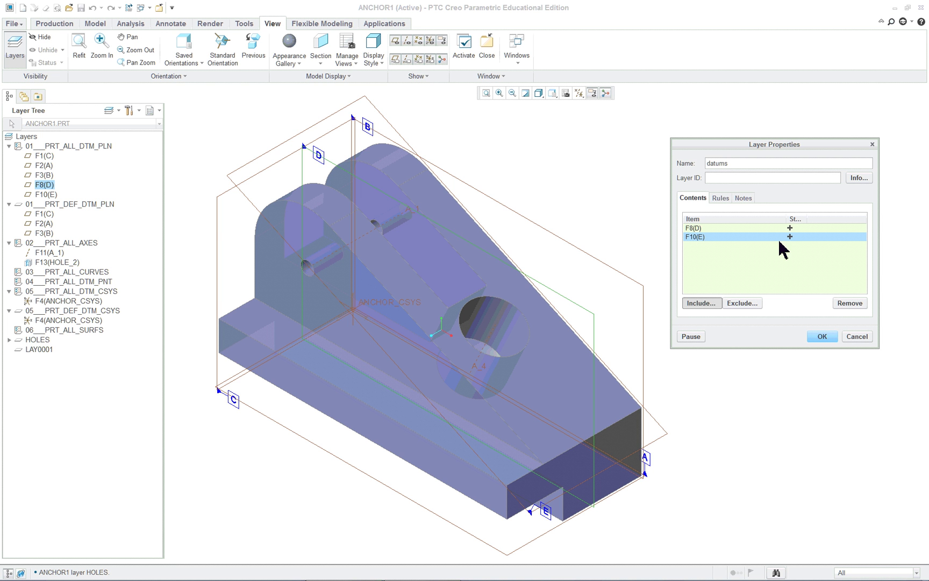
pyautogui.click(701, 230)
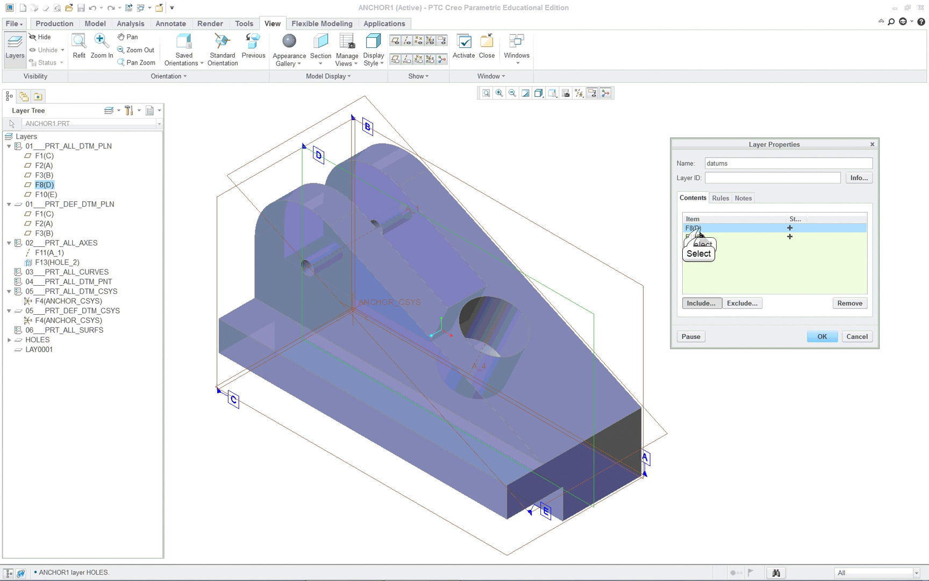
pyautogui.click(698, 237)
pyautogui.click(817, 337)
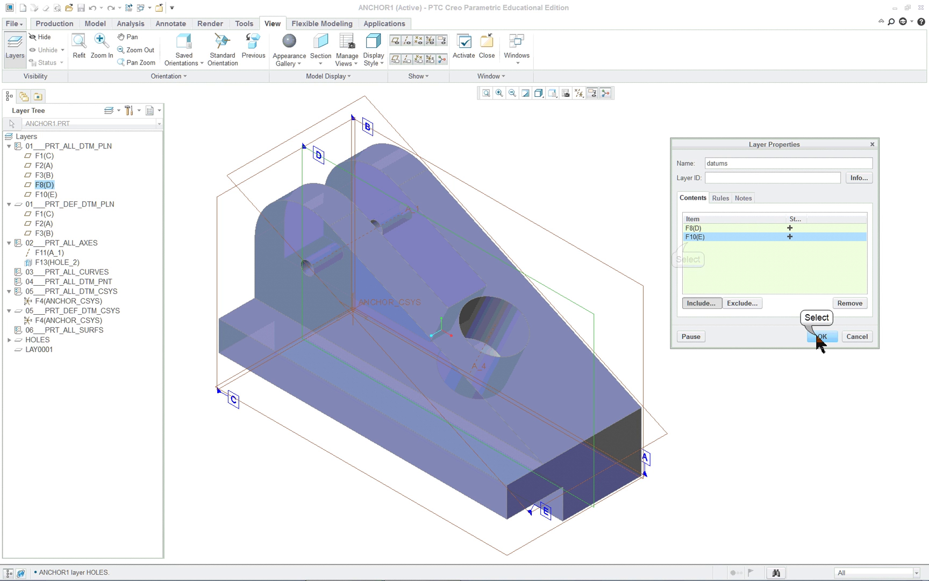
# Expand the DATUMS layer to view its planes and bring up its options.
pyautogui.scroll(-2, 692, 250)
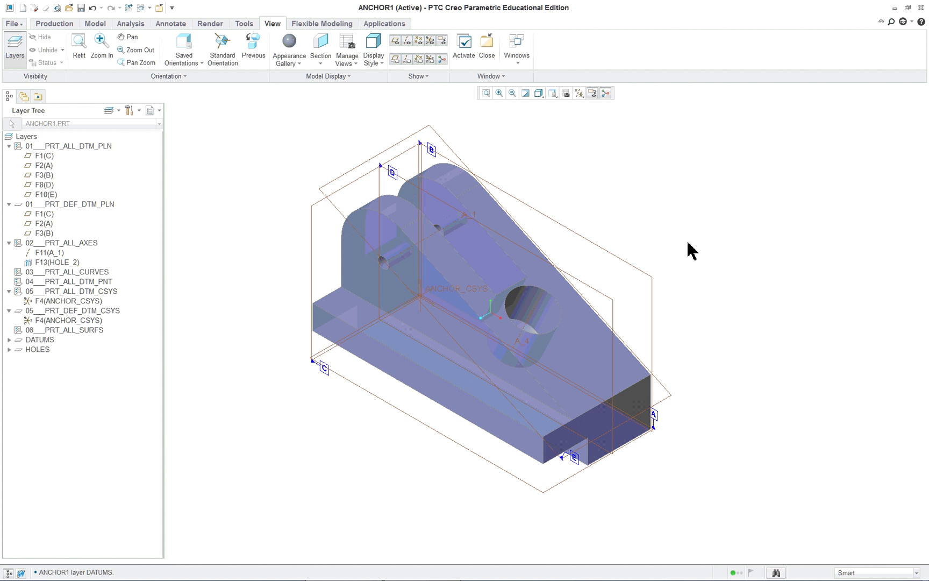
pyautogui.scroll(2, 689, 252)
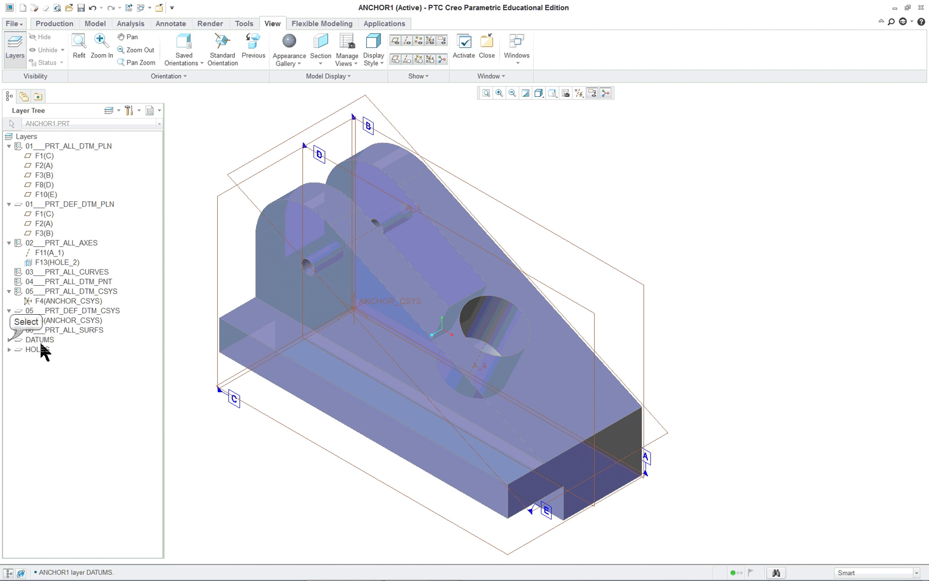
pyautogui.click(10, 339)
pyautogui.rightClick(34, 339)
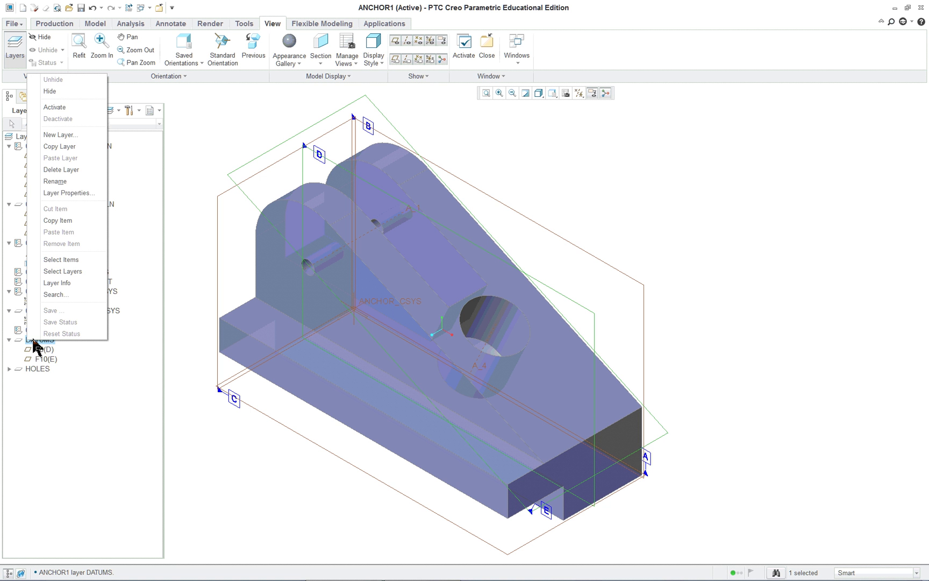
# Hide the DATUMS layer and the datum plane D item in the Layer Tree.
pyautogui.click(57, 91)
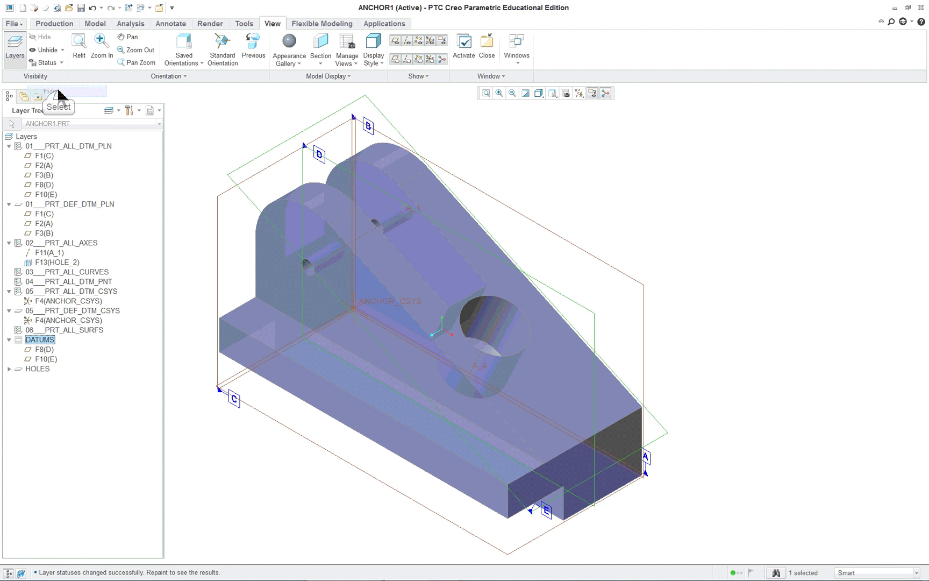
pyautogui.click(484, 114)
pyautogui.click(484, 114)
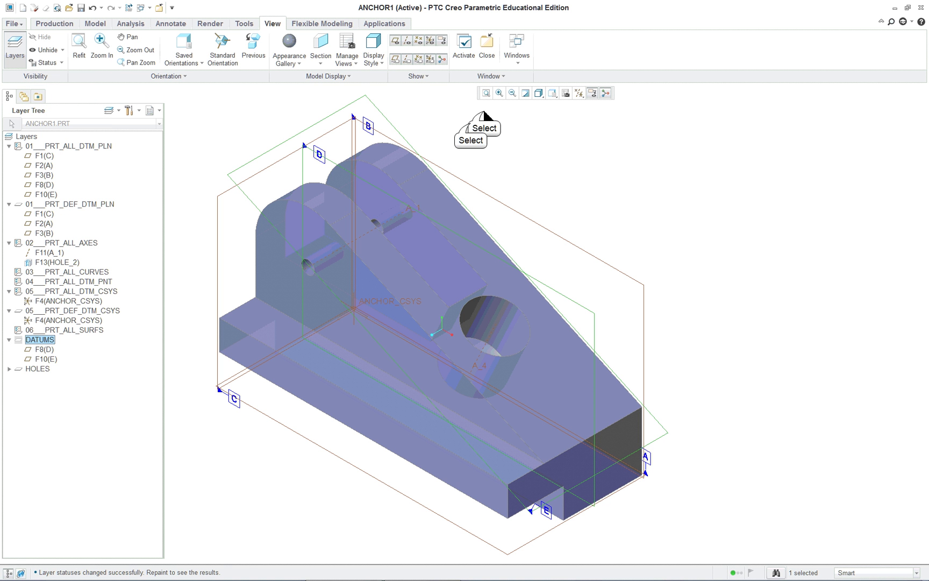
pyautogui.rightClick(43, 351)
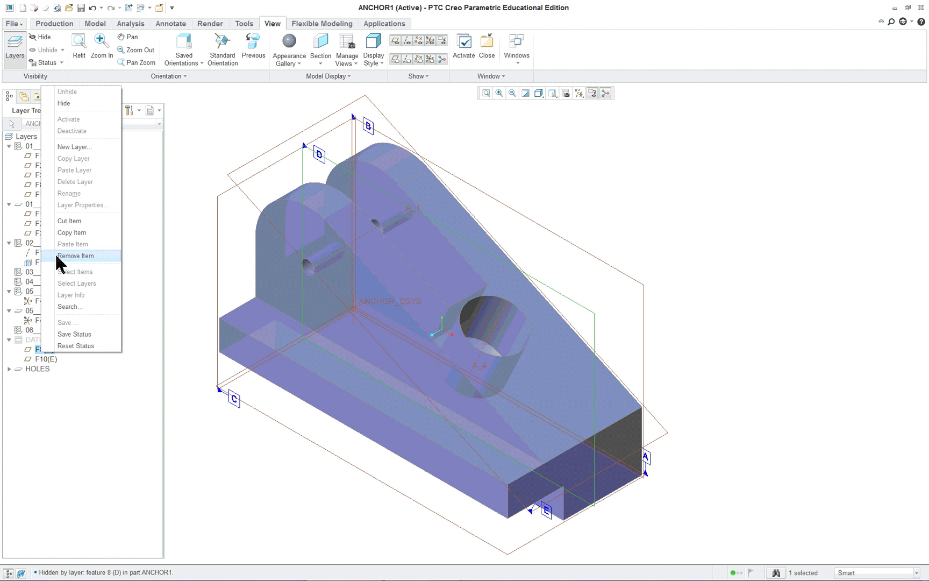
pyautogui.click(64, 103)
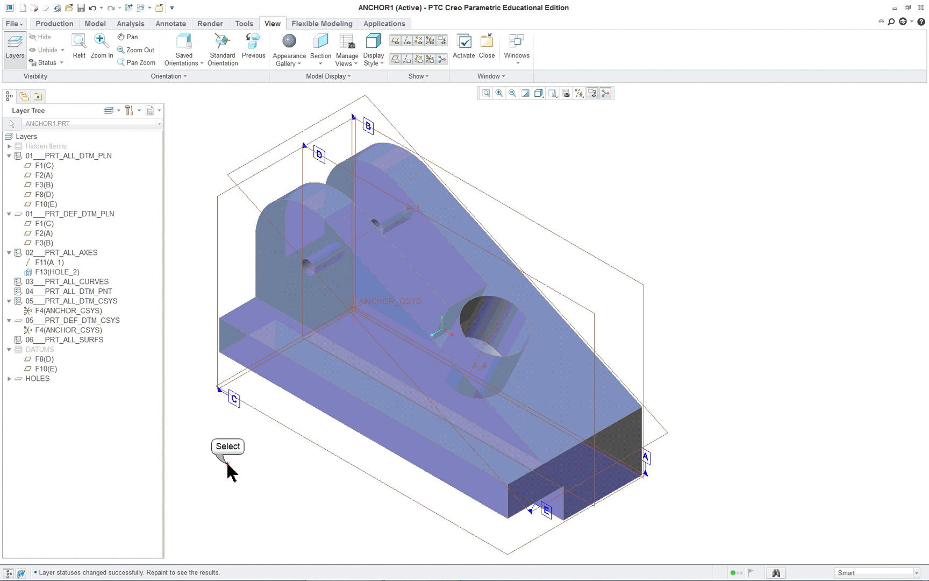
pyautogui.scroll(-1, 228, 465)
pyautogui.scroll(1, 231, 463)
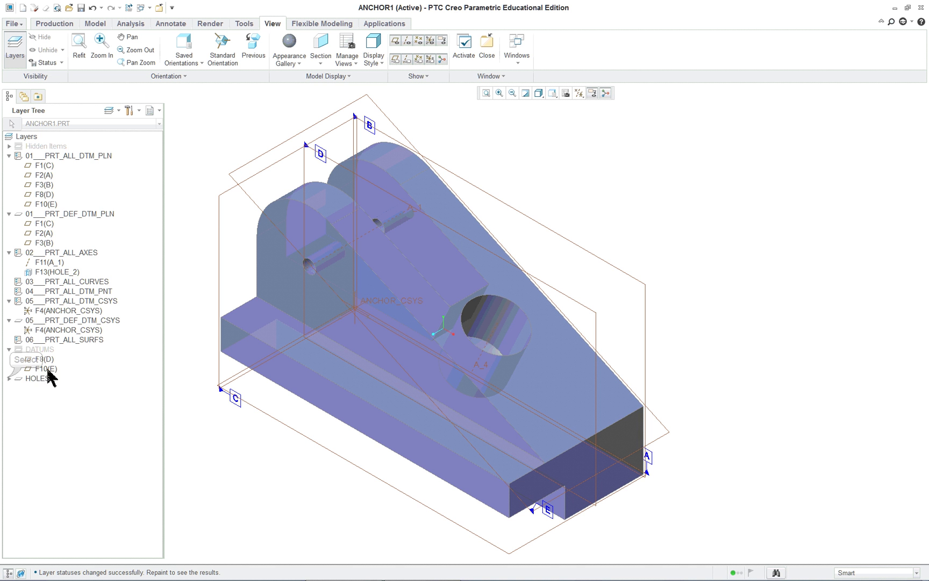
# Expand the HOLES layer and hide it.
pyautogui.click(8, 379)
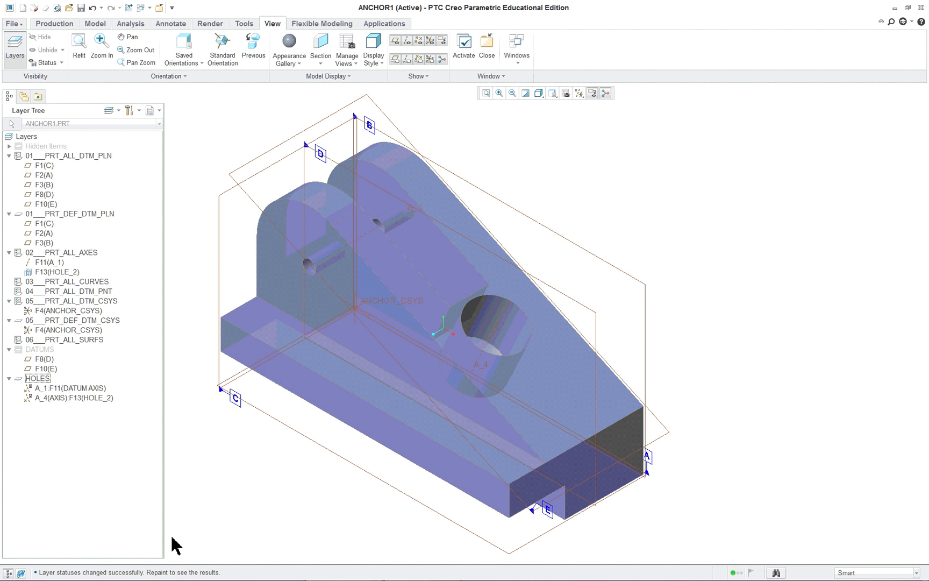
pyautogui.rightClick(42, 379)
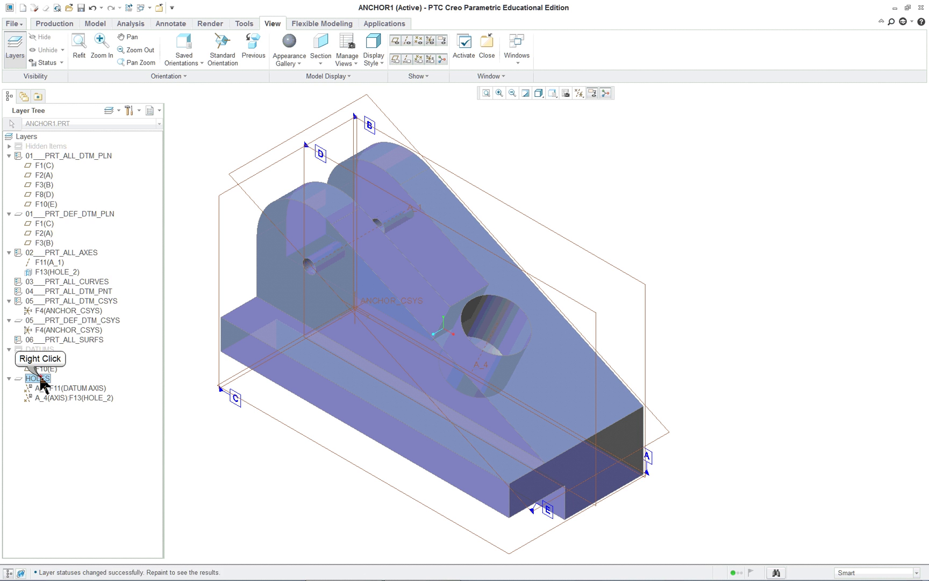
pyautogui.click(75, 130)
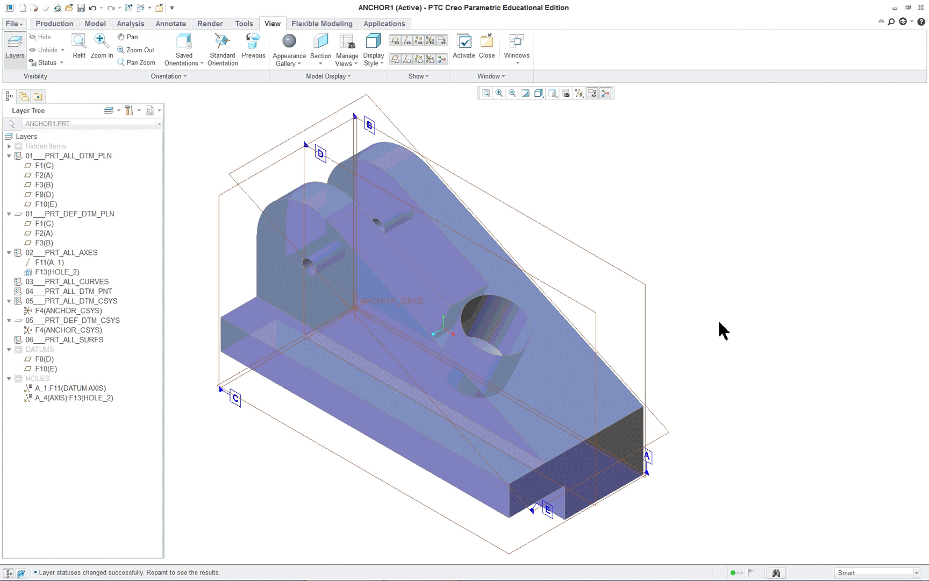
# Suppress the large hole HOLE_2.
pyautogui.rightClick(705, 260)
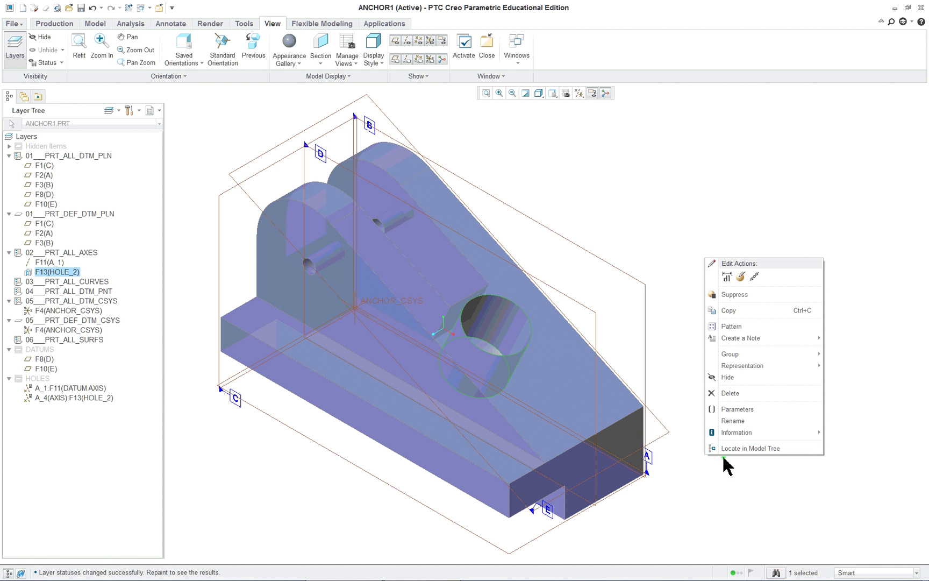
pyautogui.click(750, 295)
pyautogui.click(425, 305)
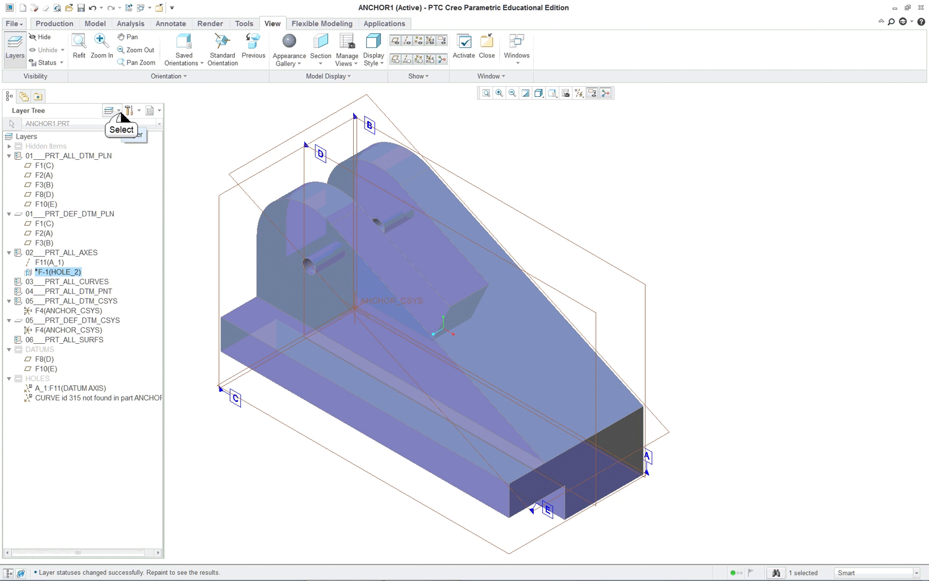
# Switch to the Model Tree and set its tree filters for suppressed objects.
pyautogui.click(120, 111)
pyautogui.click(152, 110)
pyautogui.click(153, 110)
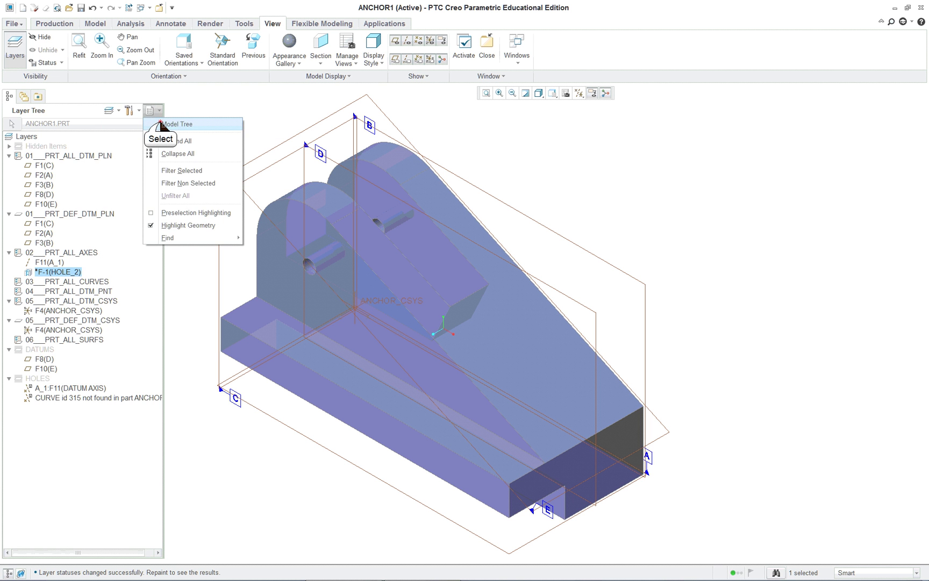
pyautogui.click(162, 125)
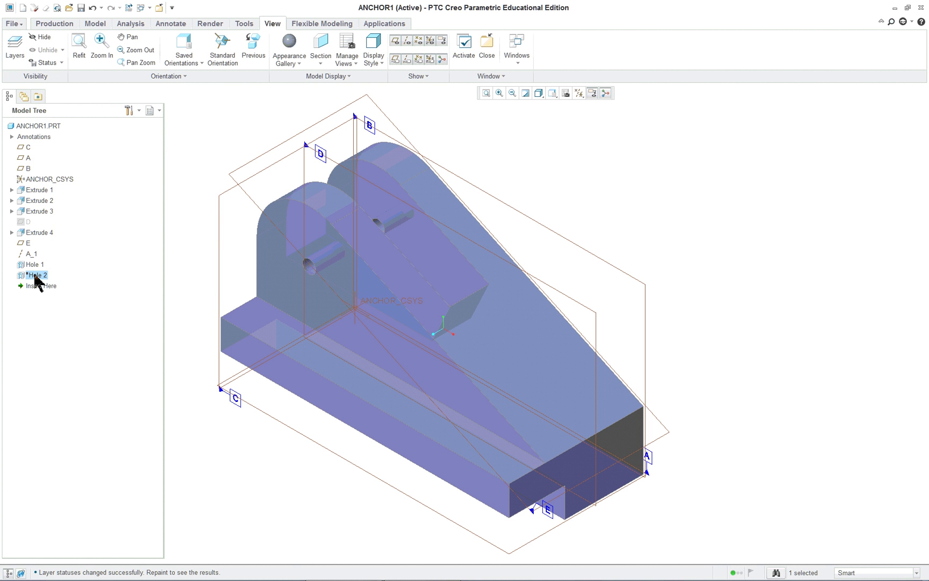
pyautogui.click(137, 112)
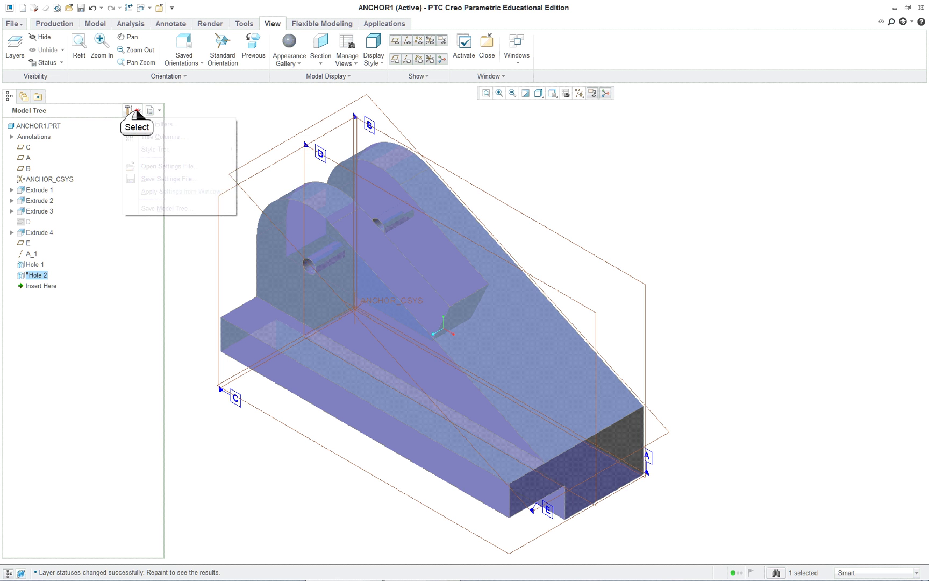
pyautogui.click(148, 125)
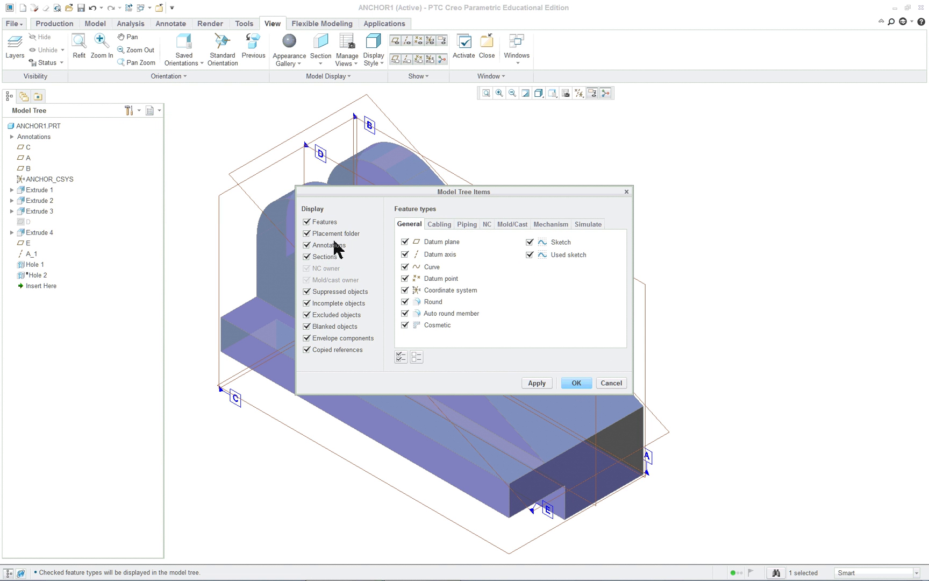
pyautogui.click(307, 292)
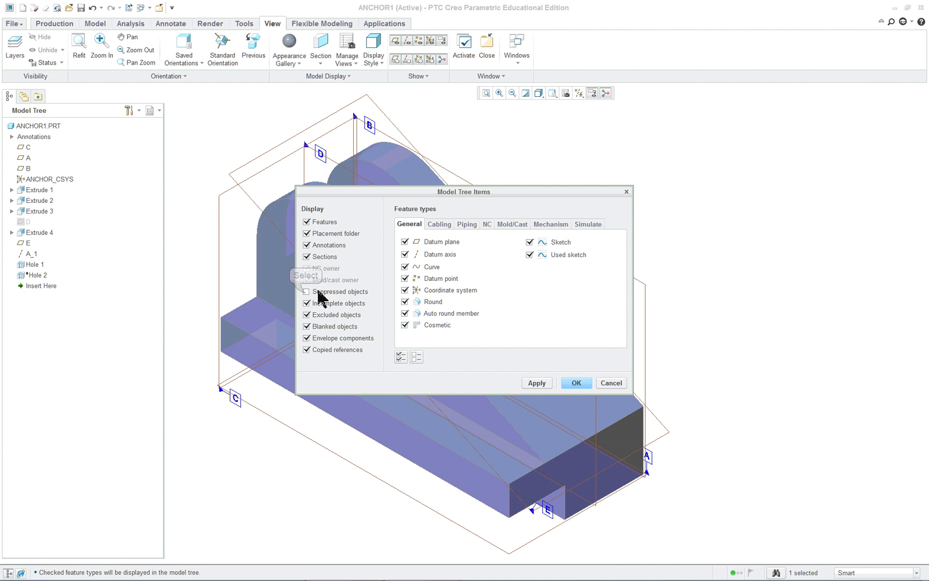
pyautogui.click(537, 383)
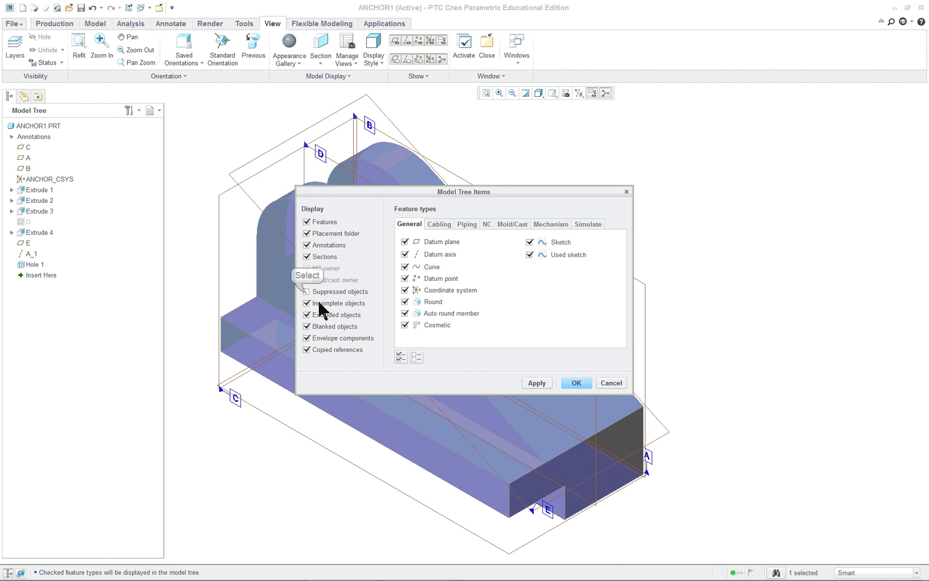
pyautogui.click(578, 383)
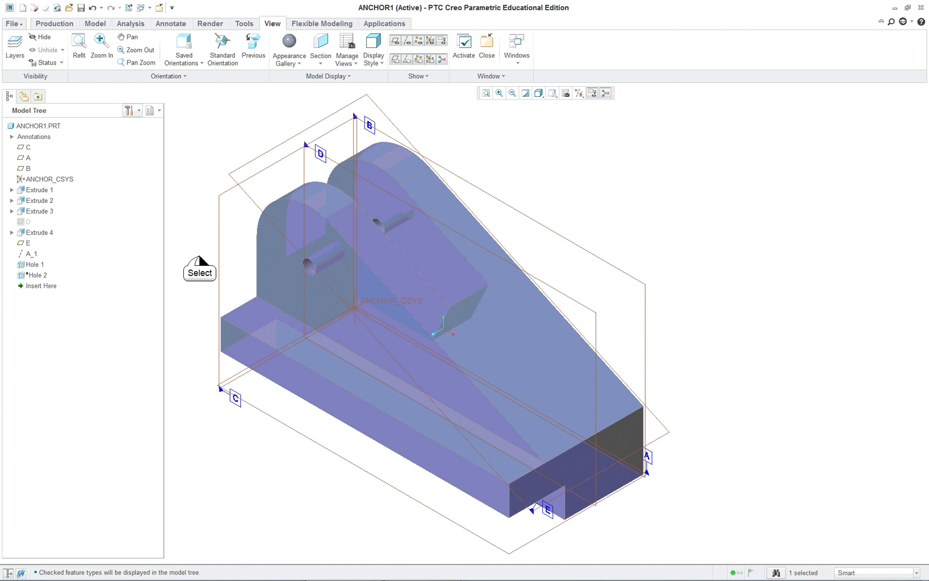
# Resume the suppressed Hole 2 and return to the Layer Tree.
pyautogui.rightClick(34, 277)
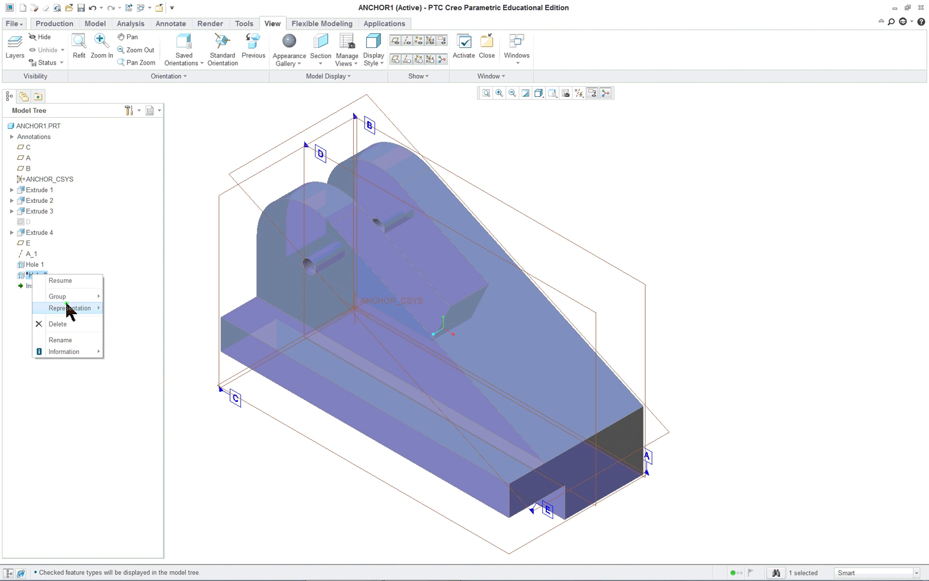
pyautogui.click(60, 281)
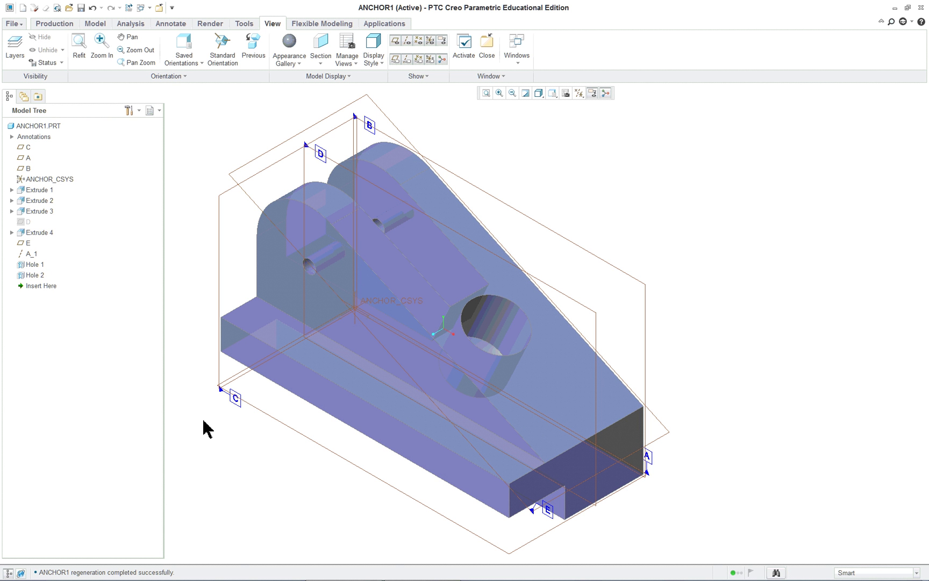
pyautogui.click(153, 110)
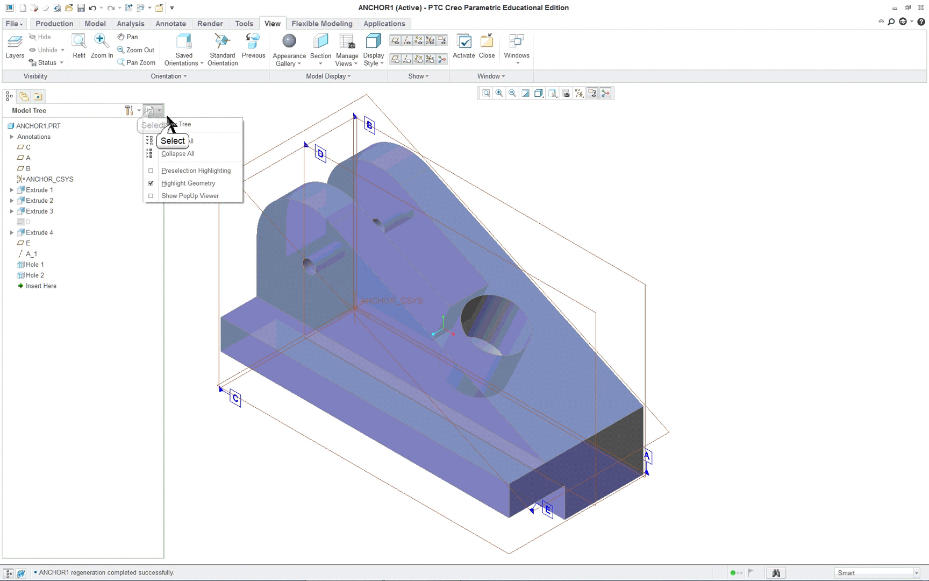
pyautogui.click(173, 128)
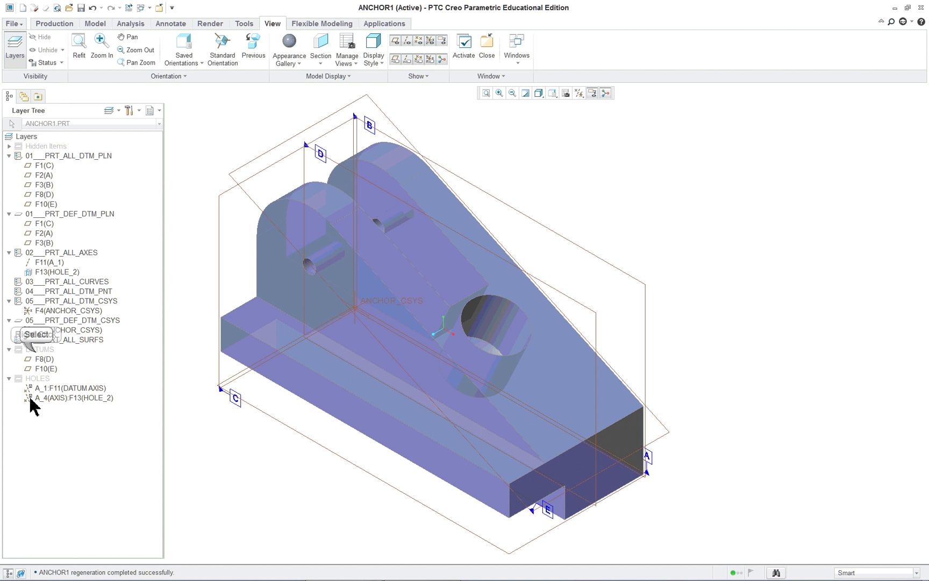
# Unhide the DATUMS and HOLES layers and clear the selection.
pyautogui.rightClick(43, 350)
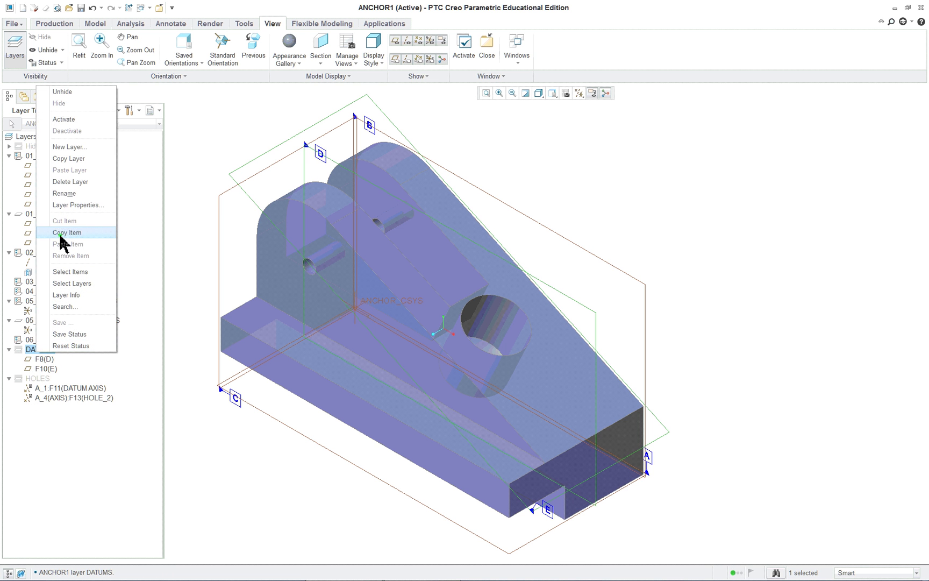
pyautogui.click(58, 92)
pyautogui.rightClick(40, 379)
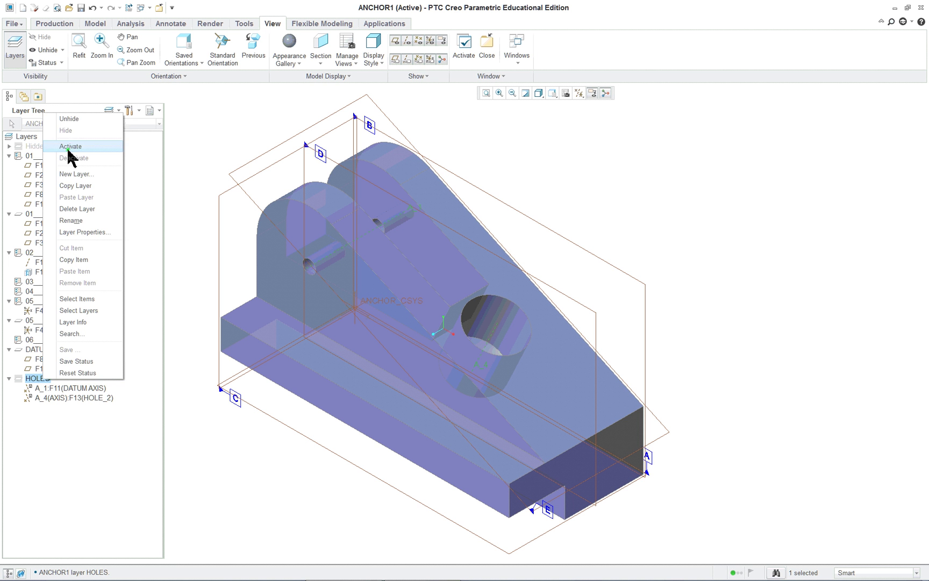
pyautogui.click(73, 119)
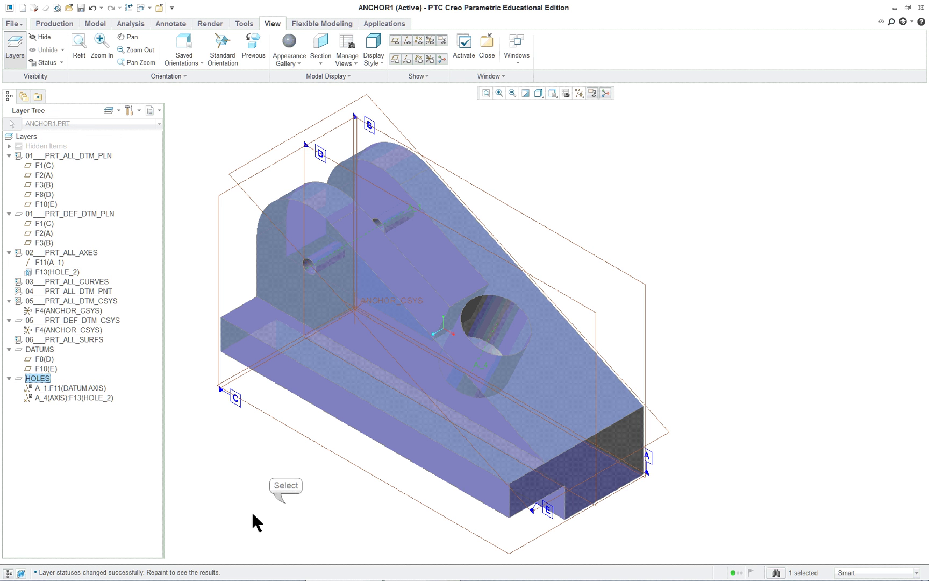
pyautogui.click(285, 504)
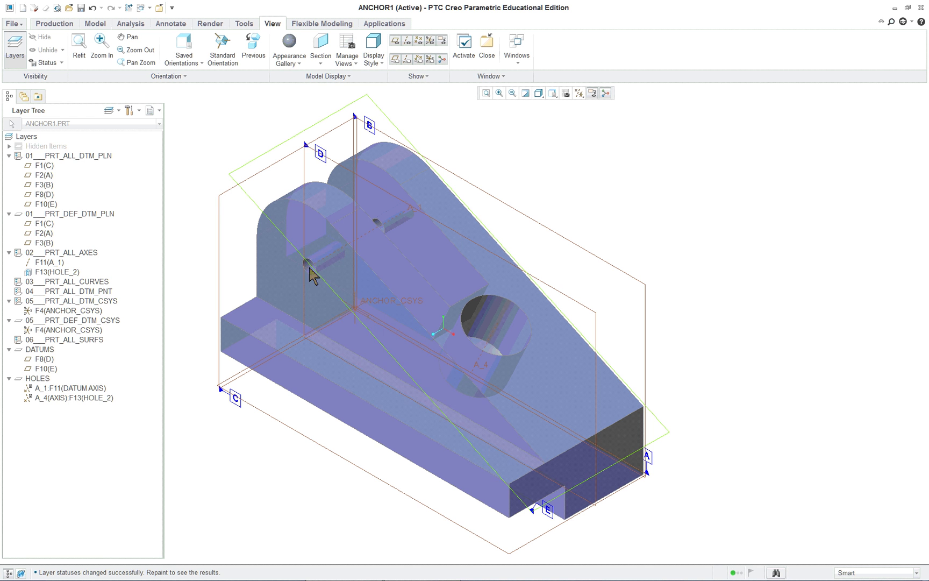
# Return to the Model Tree and highlight axis A_1, Hole 1 and Hole 2.
pyautogui.click(150, 111)
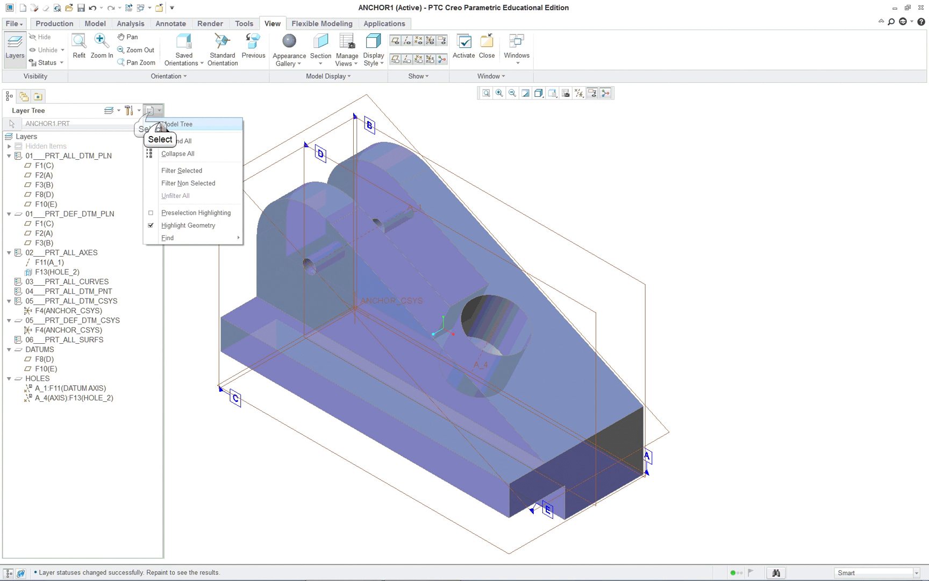
pyautogui.click(162, 125)
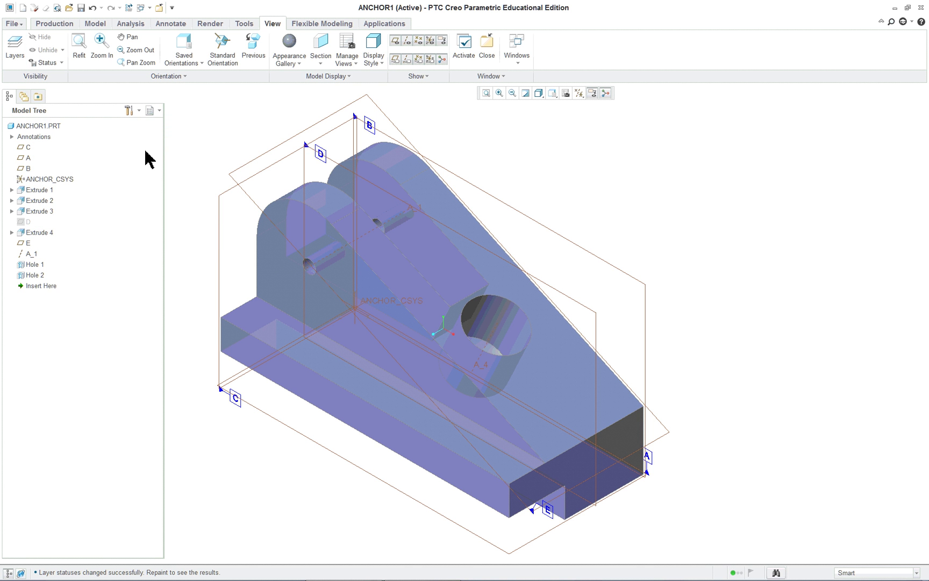
pyautogui.click(29, 255)
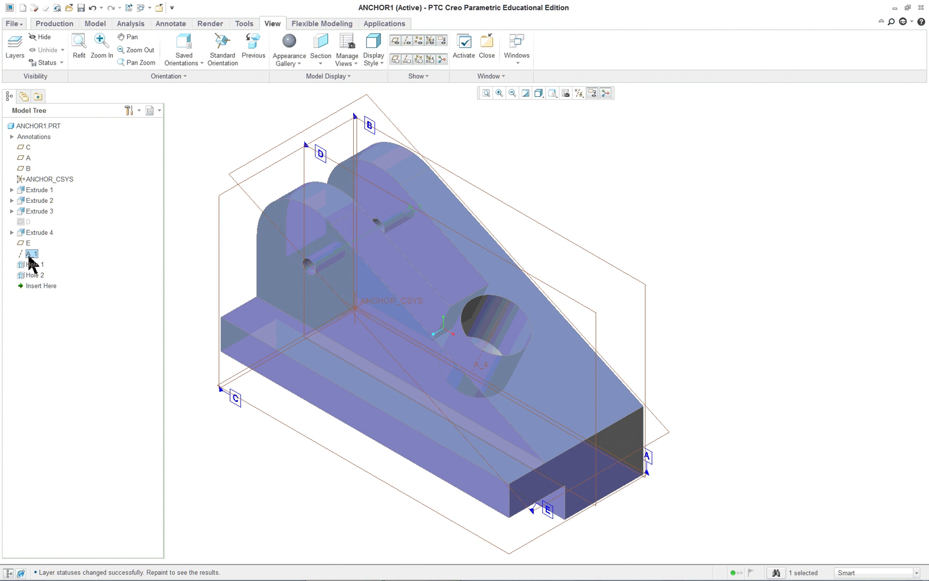
pyautogui.click(139, 111)
pyautogui.click(134, 127)
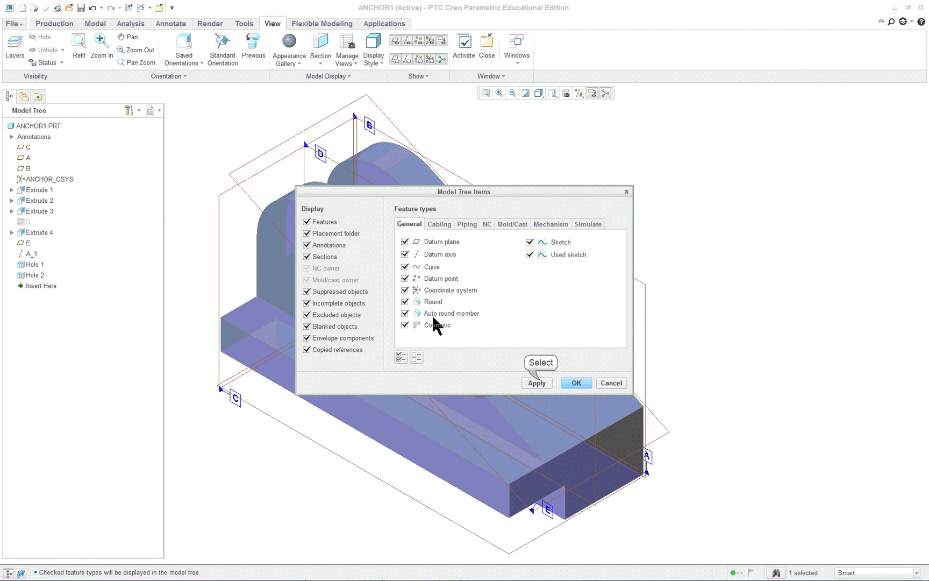
pyautogui.click(577, 383)
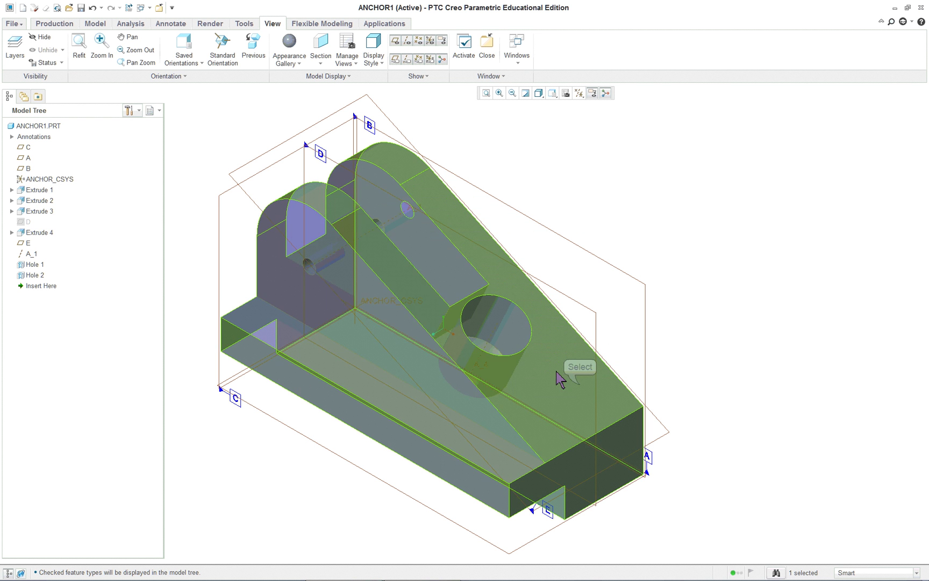
pyautogui.click(31, 254)
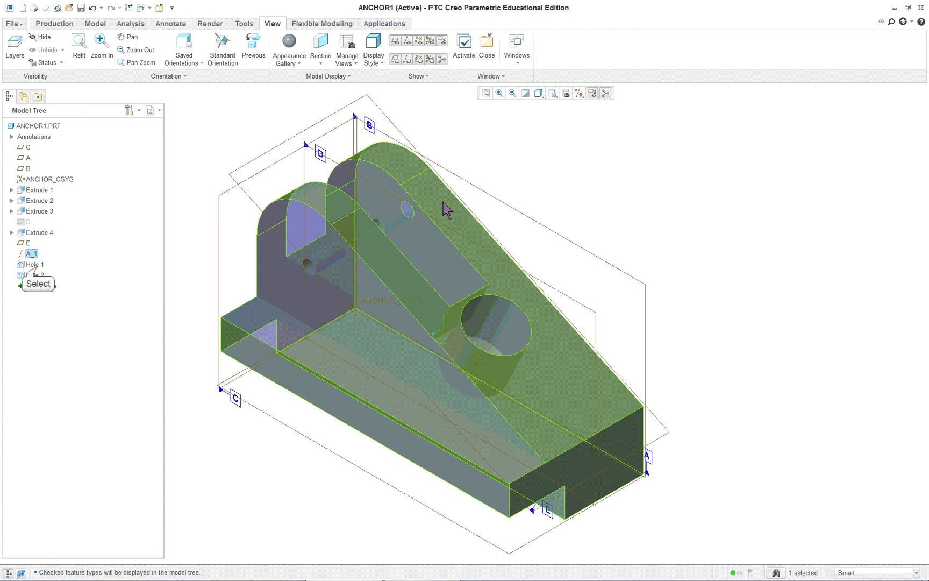
pyautogui.click(34, 265)
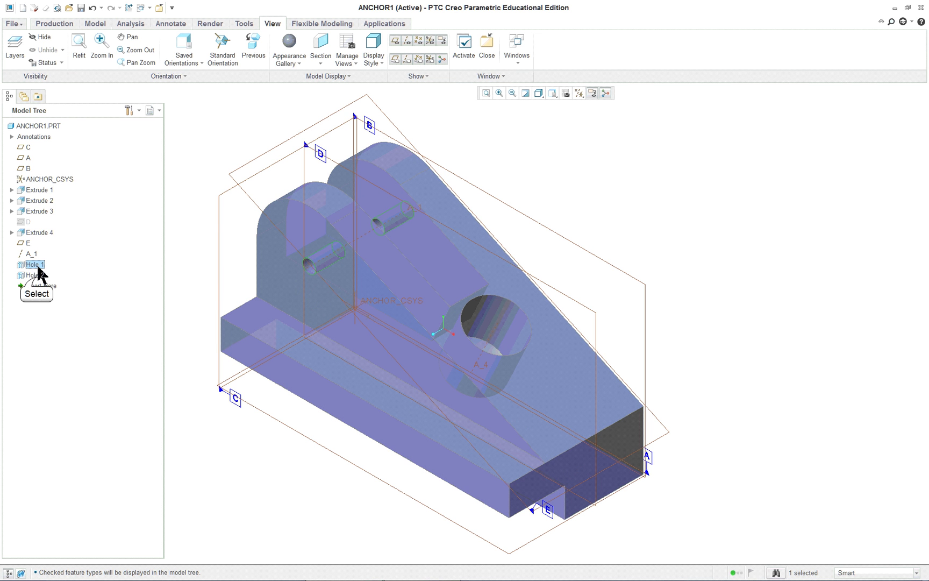
pyautogui.click(36, 275)
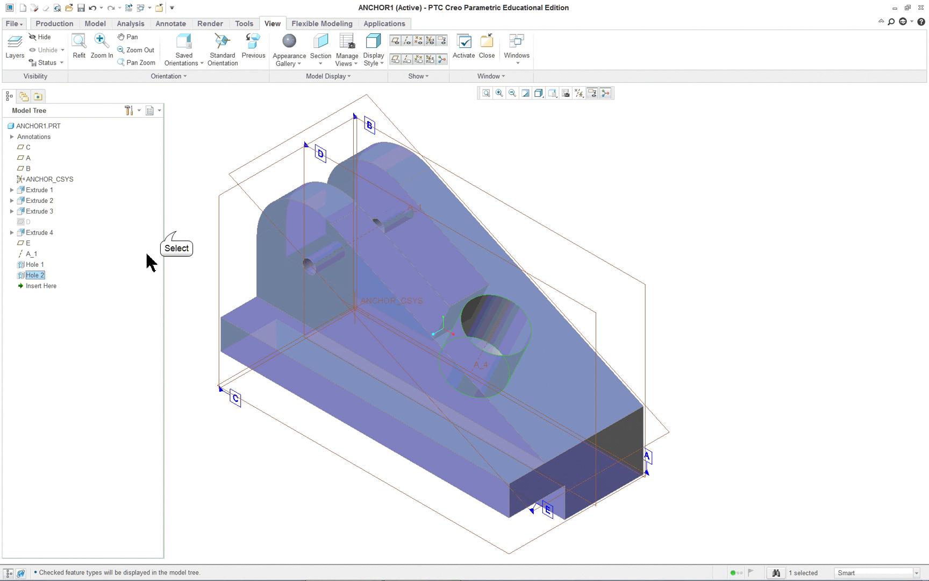
pyautogui.click(176, 233)
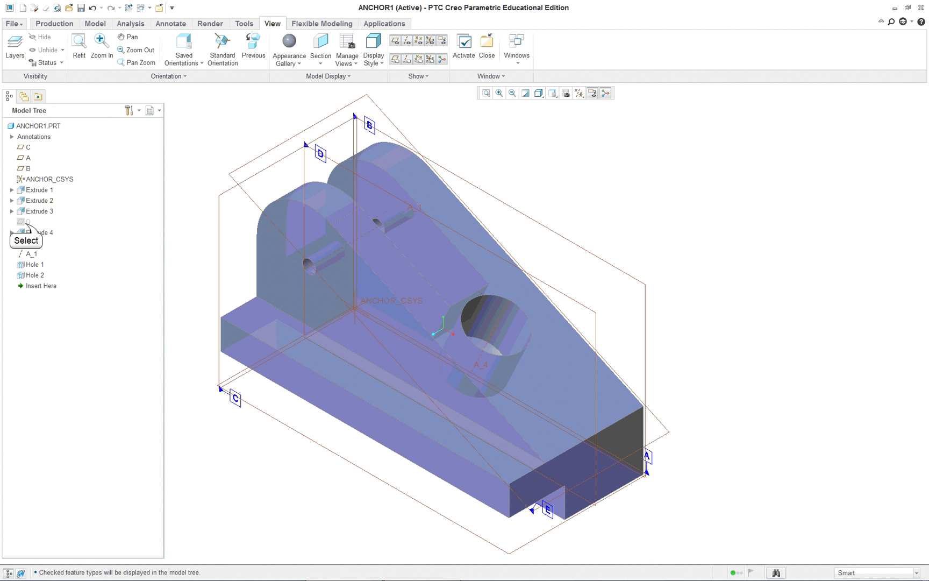
# Unhide datum plane D from the Model Tree.
pyautogui.click(27, 222)
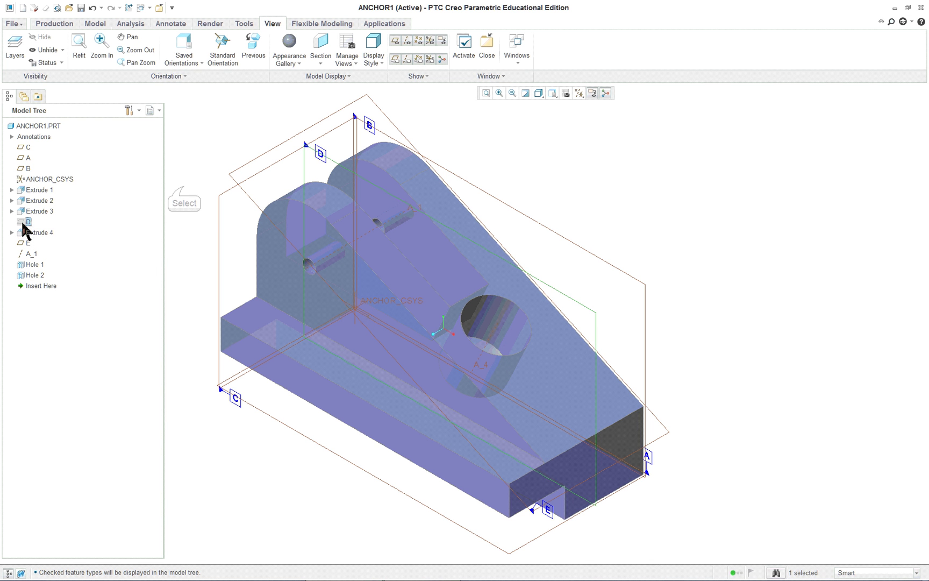
pyautogui.rightClick(27, 222)
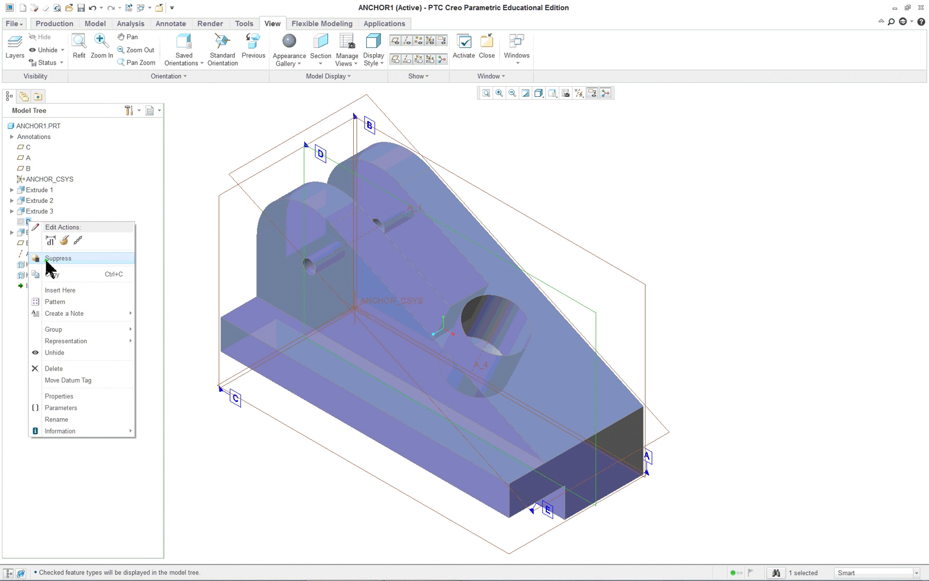
pyautogui.click(55, 352)
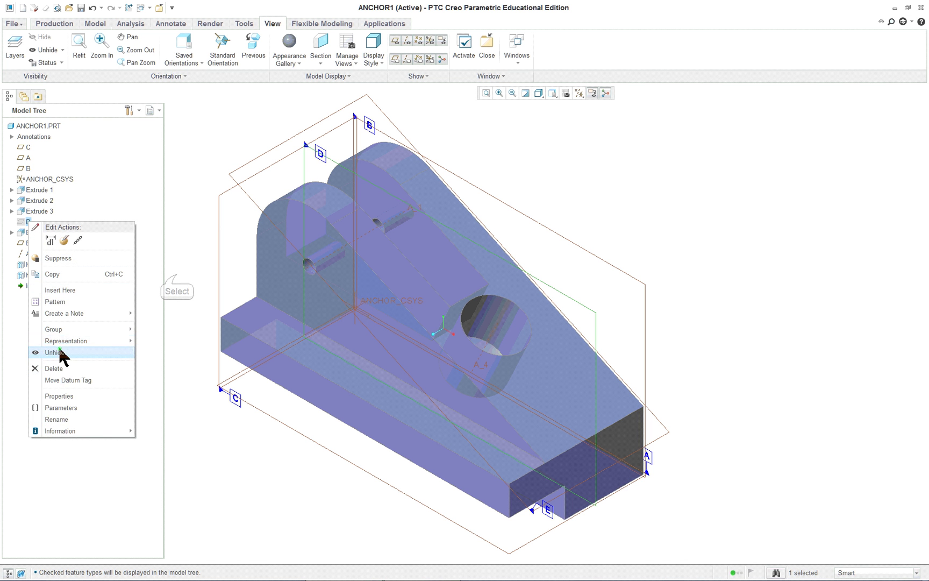
pyautogui.click(177, 276)
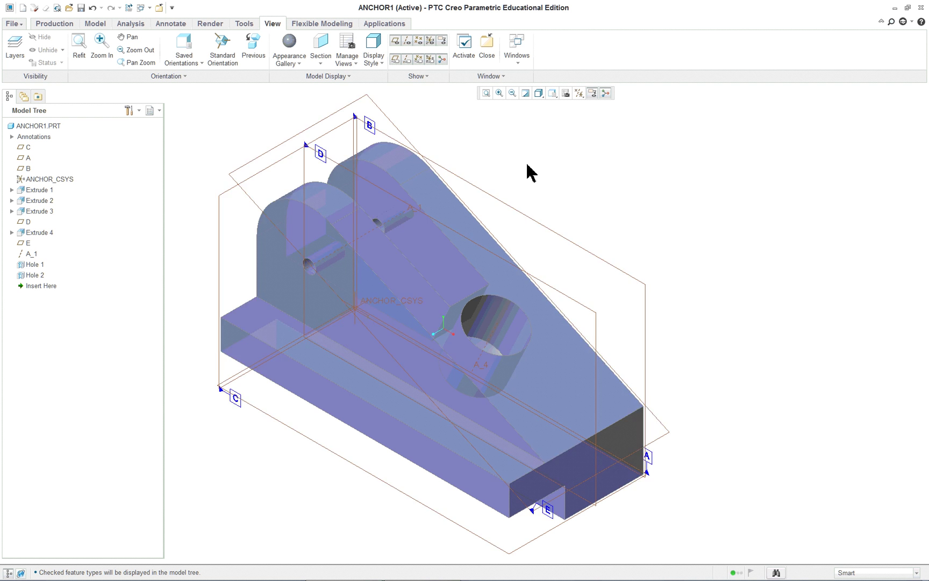
pyautogui.scroll(2, 530, 172)
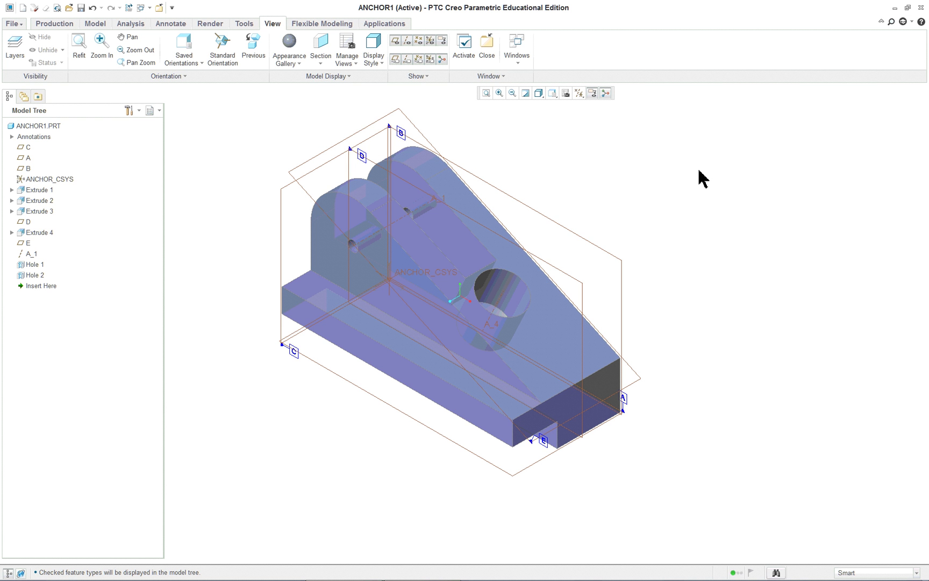
# Create a planar cross section referenced to datum plane D.
pyautogui.click(322, 63)
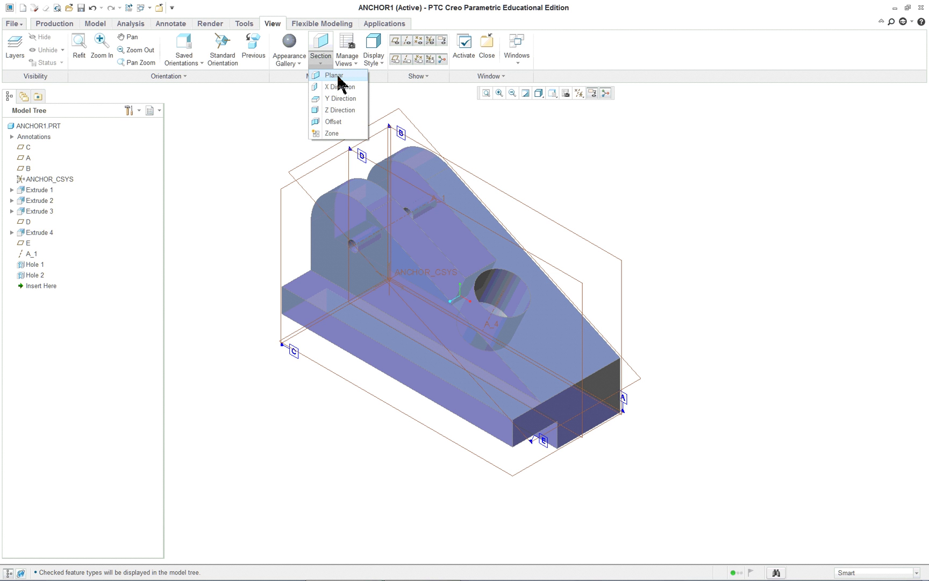
pyautogui.click(334, 76)
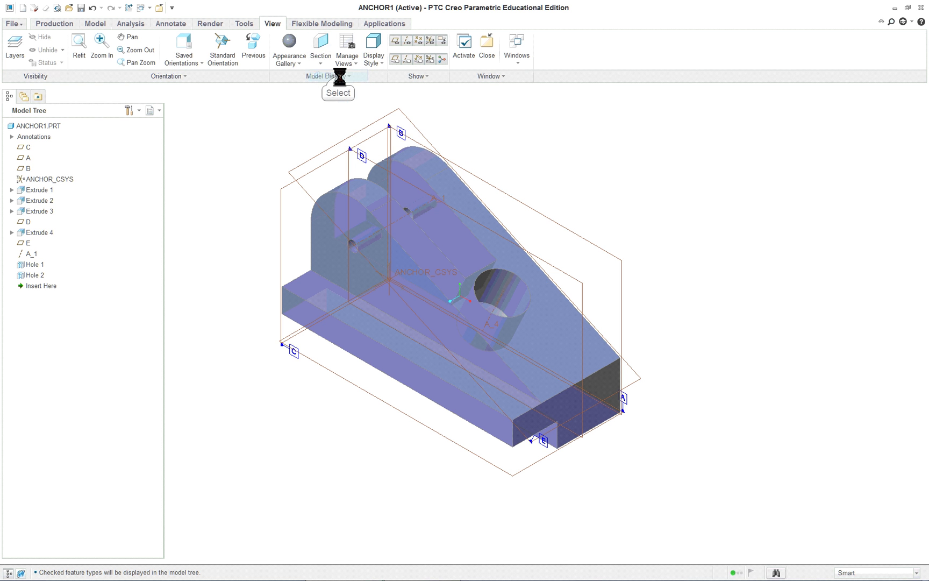
pyautogui.click(578, 282)
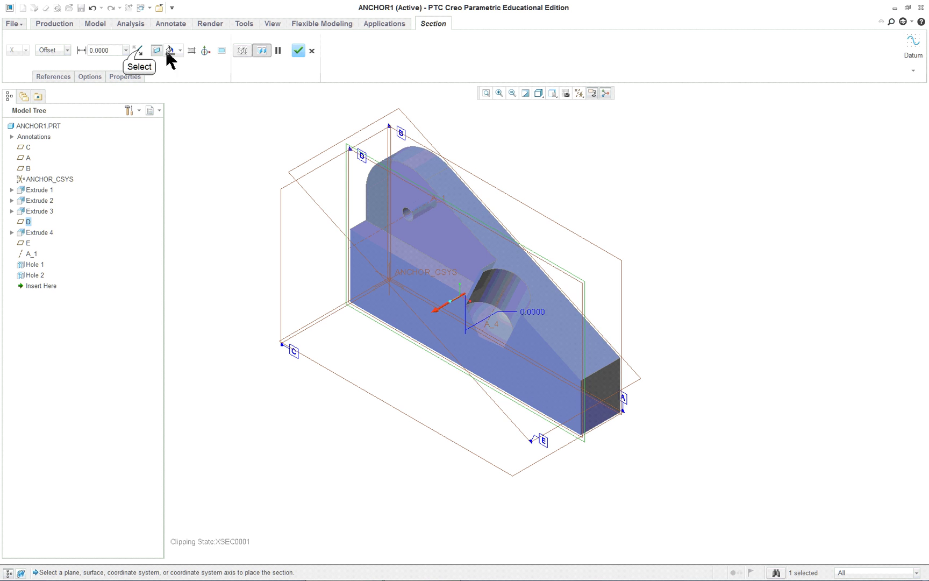
pyautogui.click(138, 50)
pyautogui.click(138, 50)
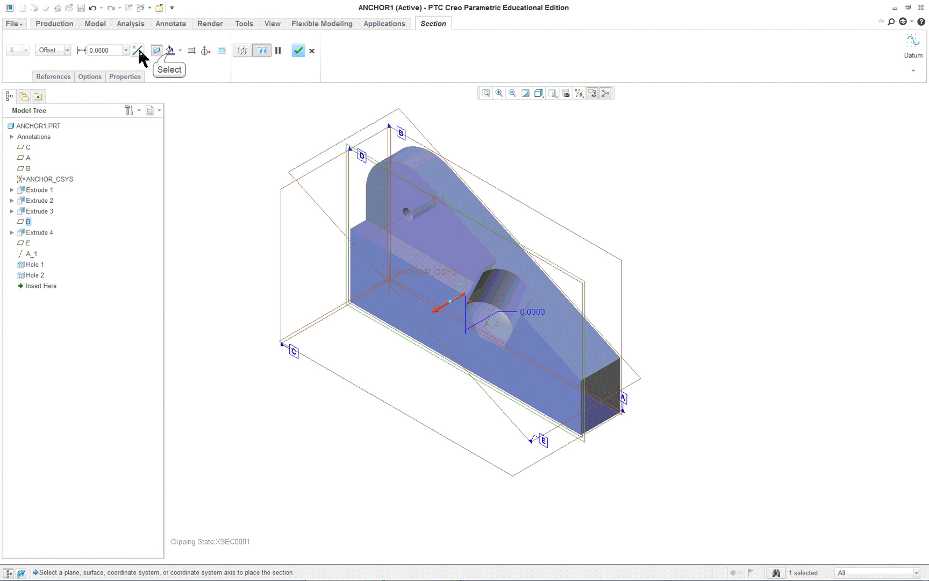
# Give the section an orange hatched cap and view its profile in the 2D Section Viewer.
pyautogui.click(169, 52)
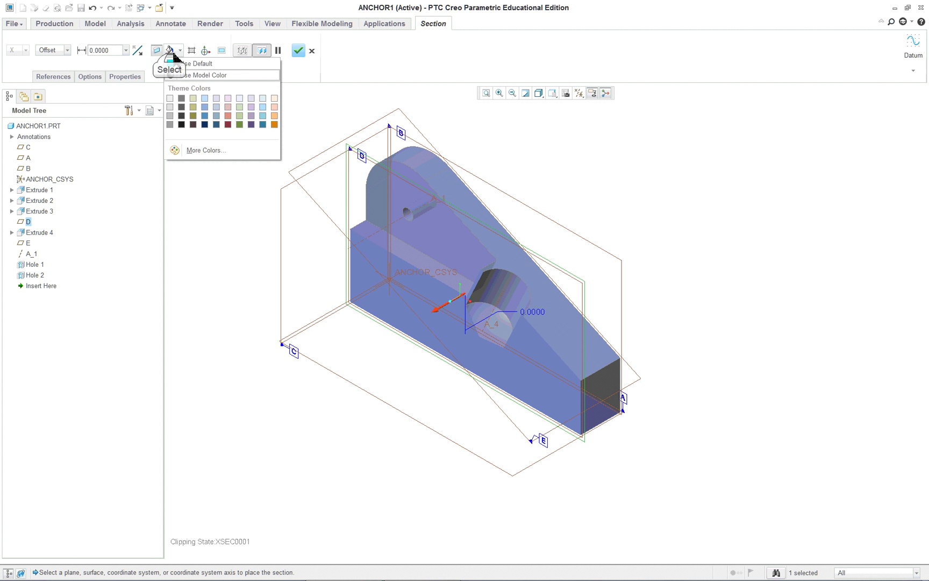
pyautogui.click(274, 118)
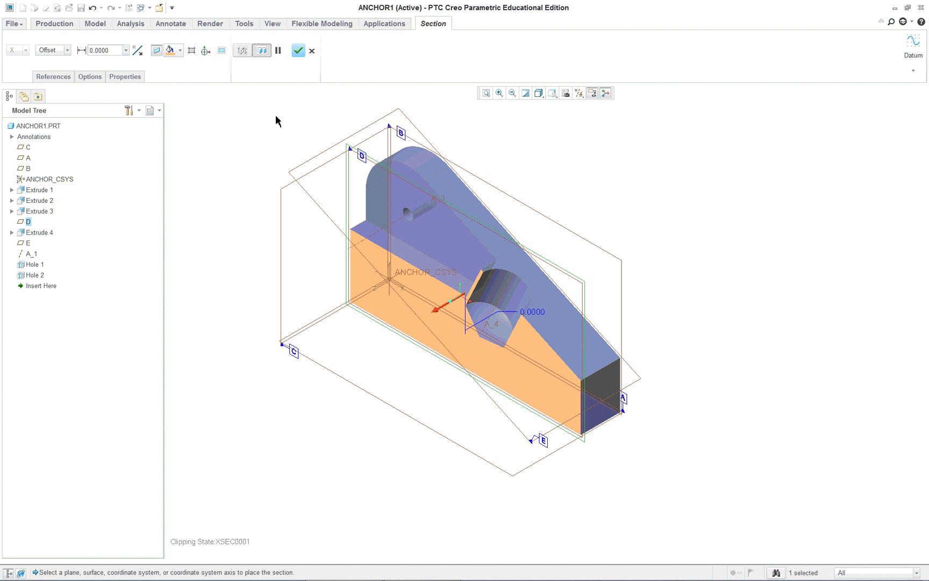
pyautogui.click(191, 52)
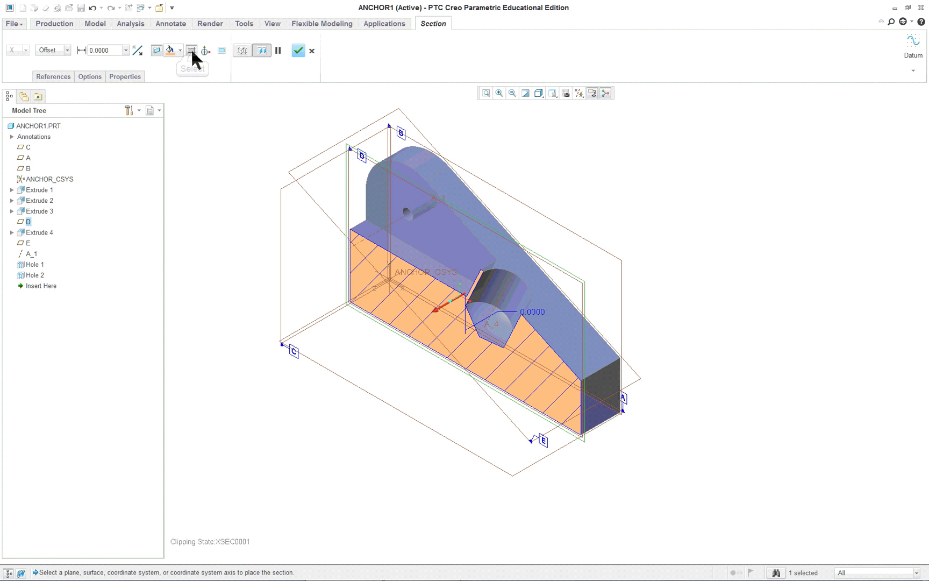
pyautogui.click(221, 51)
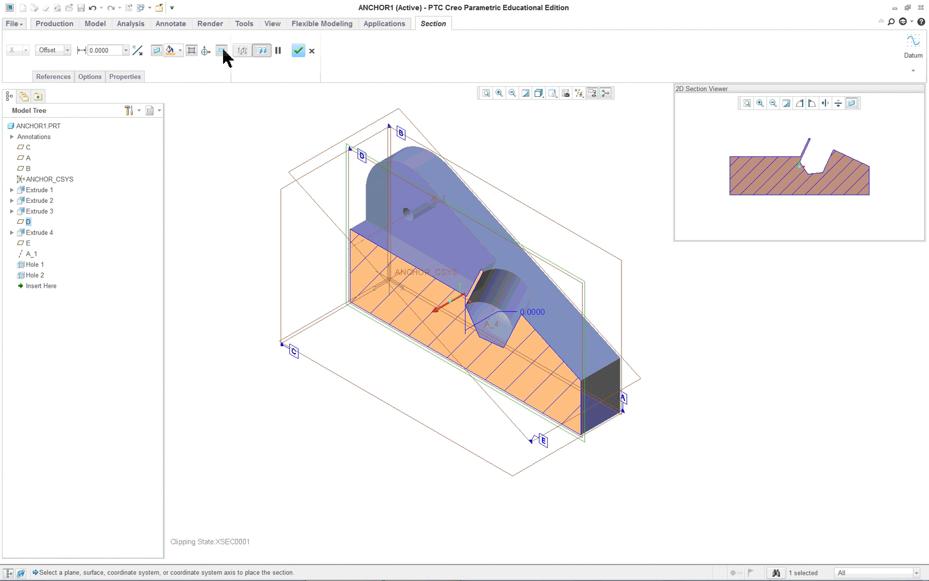
pyautogui.click(804, 103)
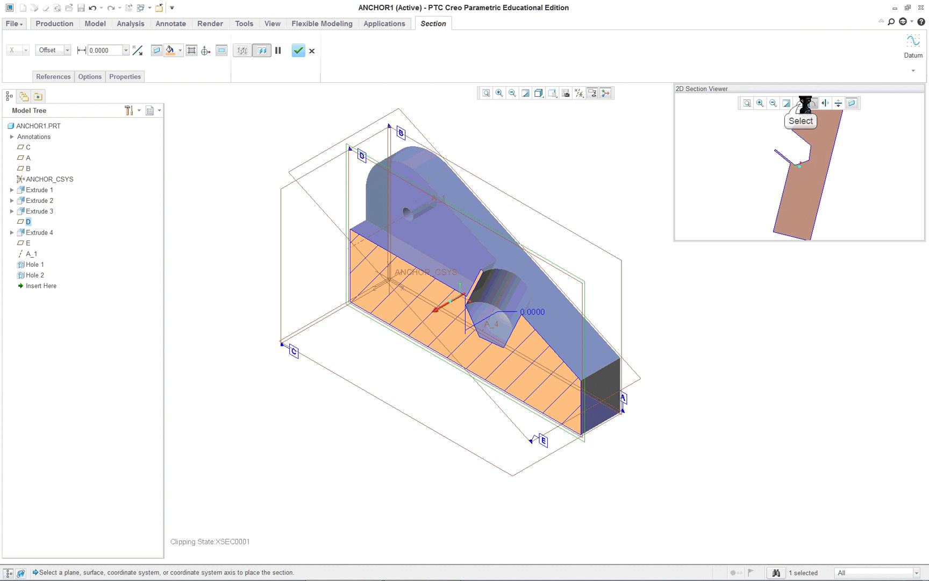
pyautogui.click(804, 102)
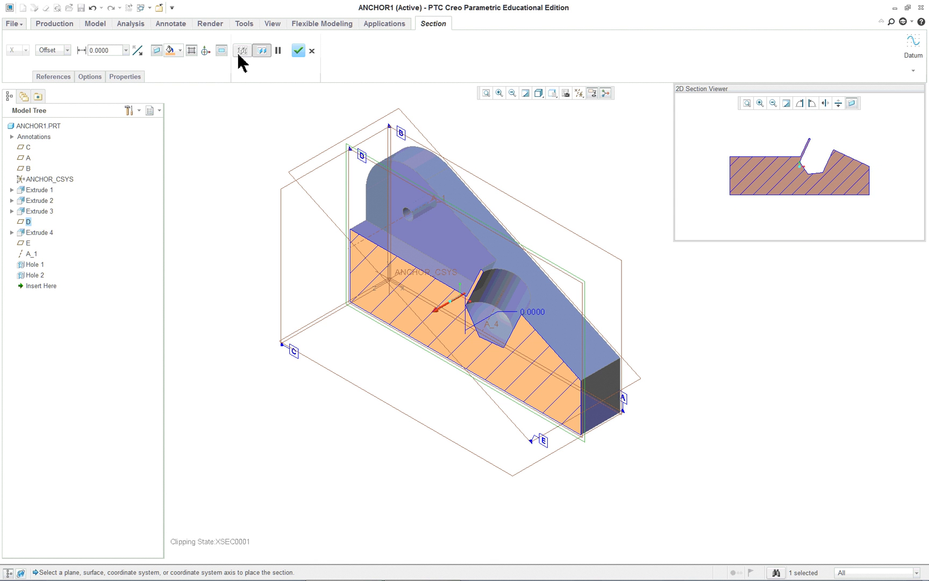
pyautogui.click(206, 55)
# Tilt the section plane with the 3D dragger, undo the rotation, and orbit the view.
pyautogui.click(207, 51)
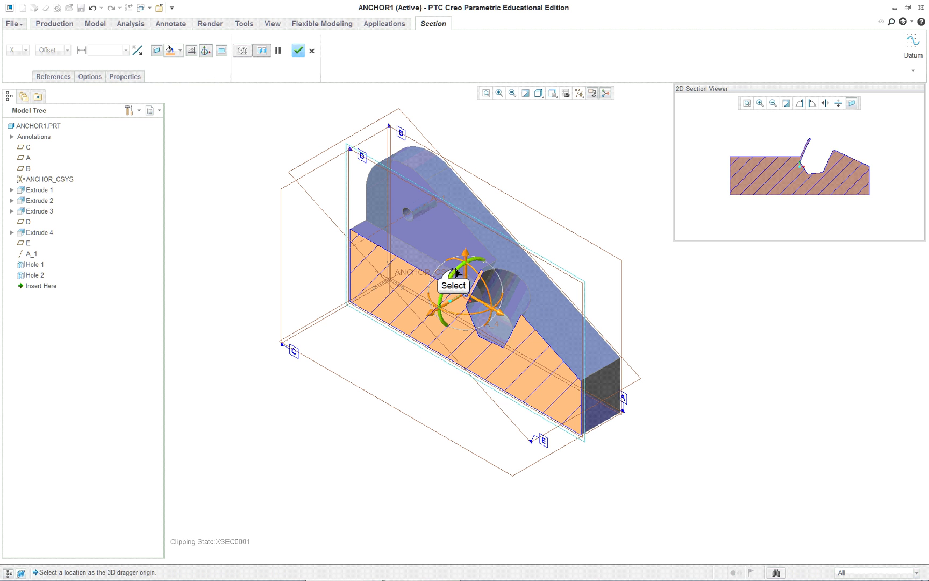
pyautogui.moveTo(456, 273)
pyautogui.mouseDown()
pyautogui.moveTo(472, 257)
pyautogui.moveTo(457, 274)
pyautogui.mouseUp()
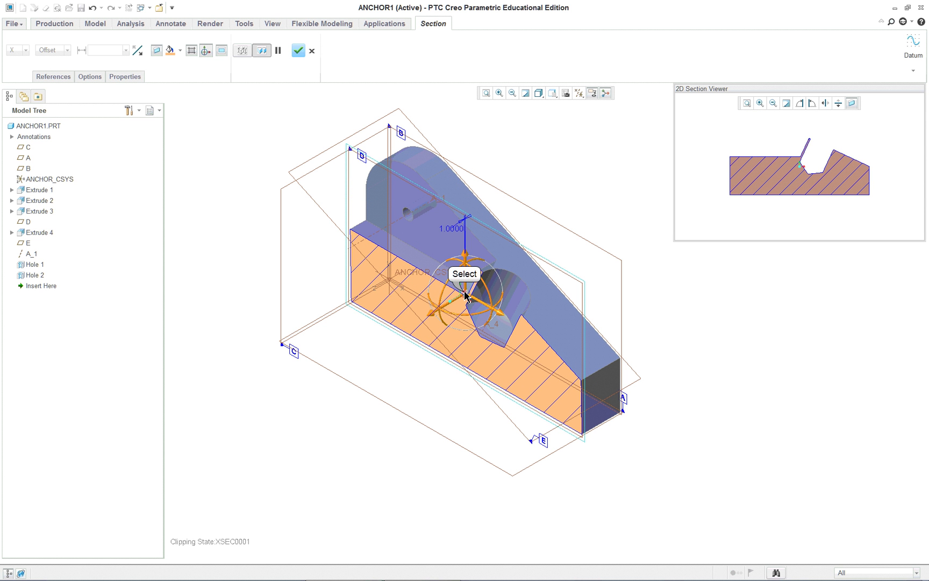
pyautogui.moveTo(460, 272); pyautogui.dragTo(484, 319)
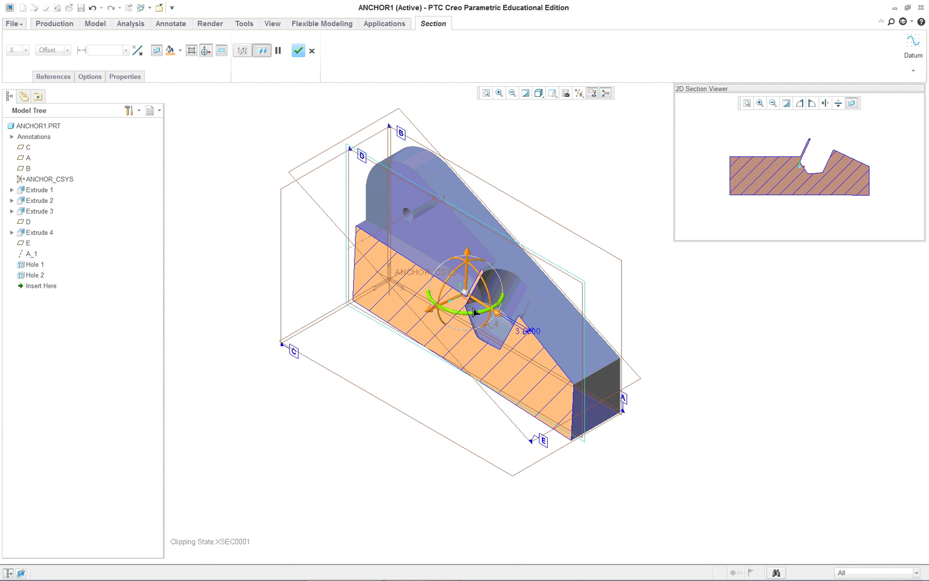
pyautogui.click(93, 9)
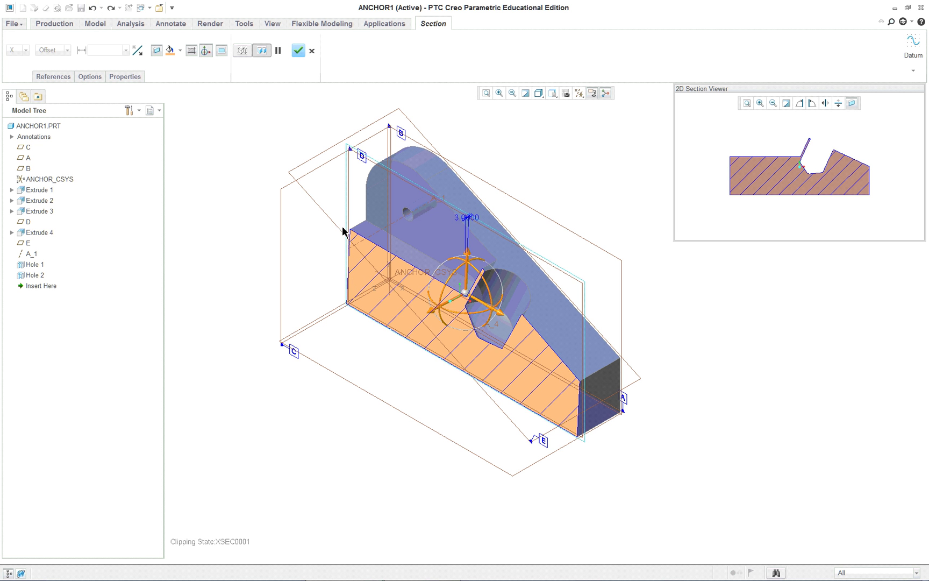
pyautogui.moveTo(343, 231)
pyautogui.mouseDown(button='middle')
pyautogui.moveTo(421, 175)
pyautogui.moveTo(289, 228)
pyautogui.moveTo(339, 213)
pyautogui.mouseUp(button='middle')
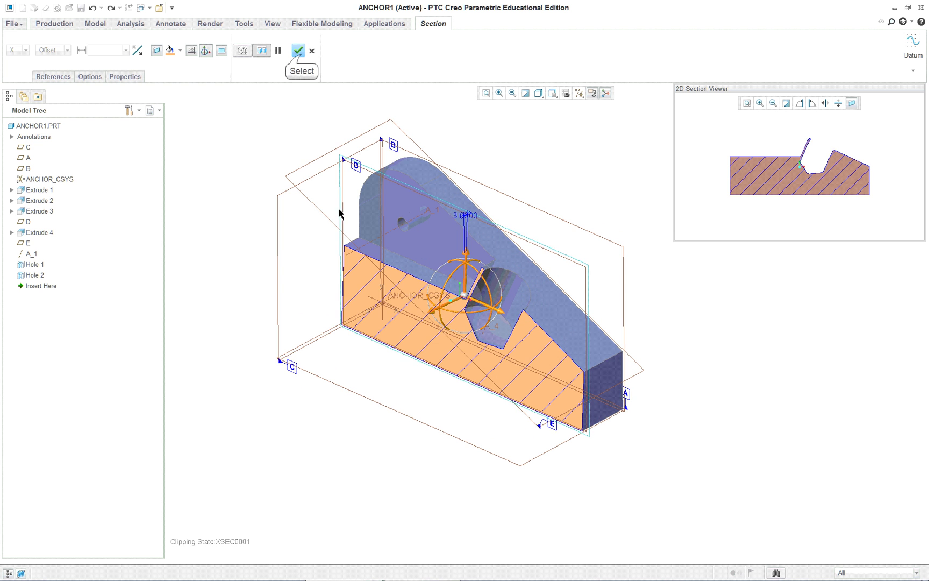
# Finish XSEC0001 and apply the library 'steel' hatch pattern to its cut face.
pyautogui.click(298, 50)
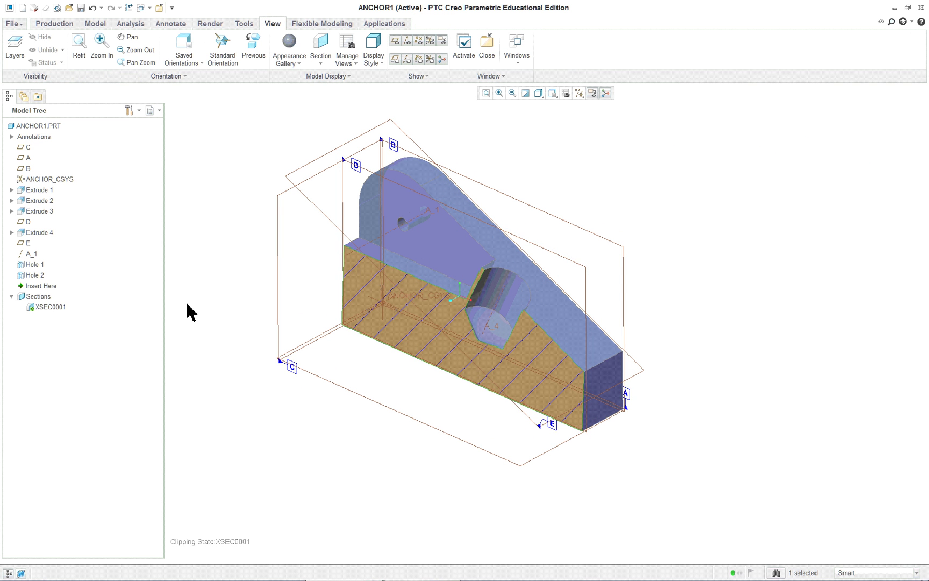
pyautogui.click(53, 307)
pyautogui.rightClick(54, 308)
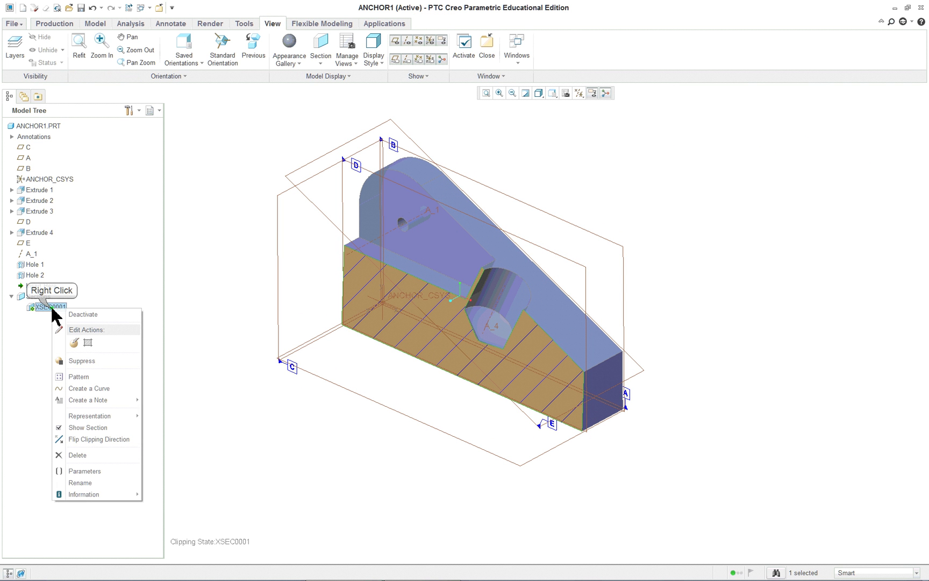
pyautogui.click(87, 344)
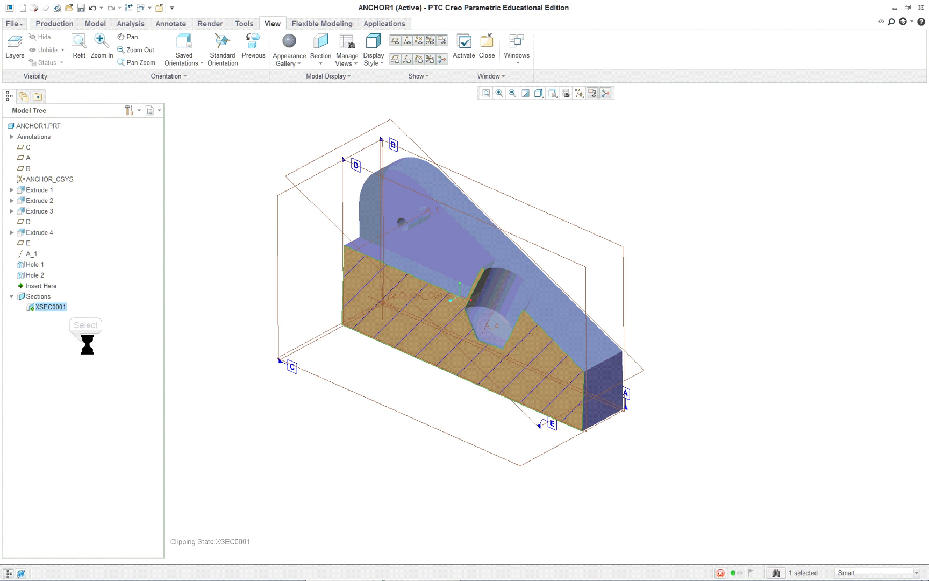
pyautogui.click(159, 270)
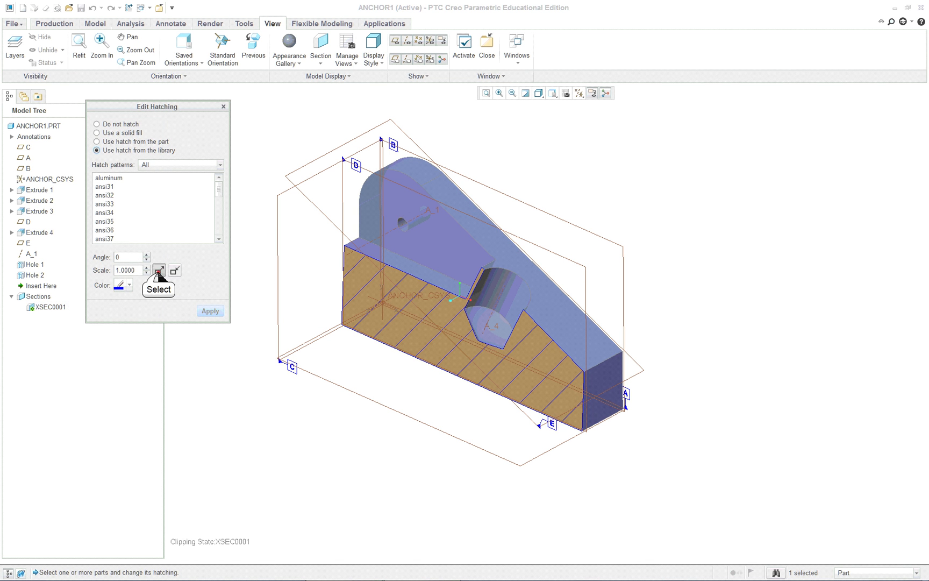
pyautogui.doubleClick(175, 270)
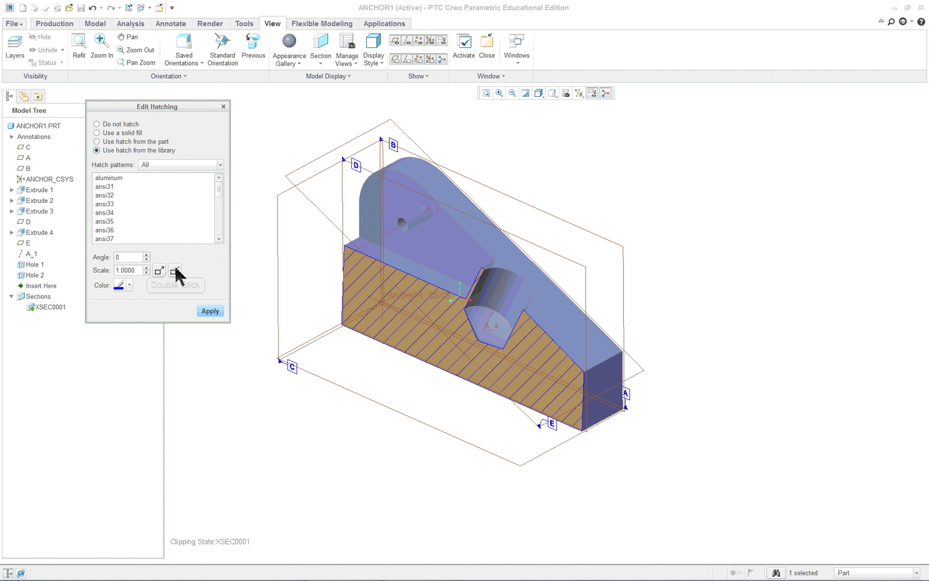
pyautogui.click(218, 191)
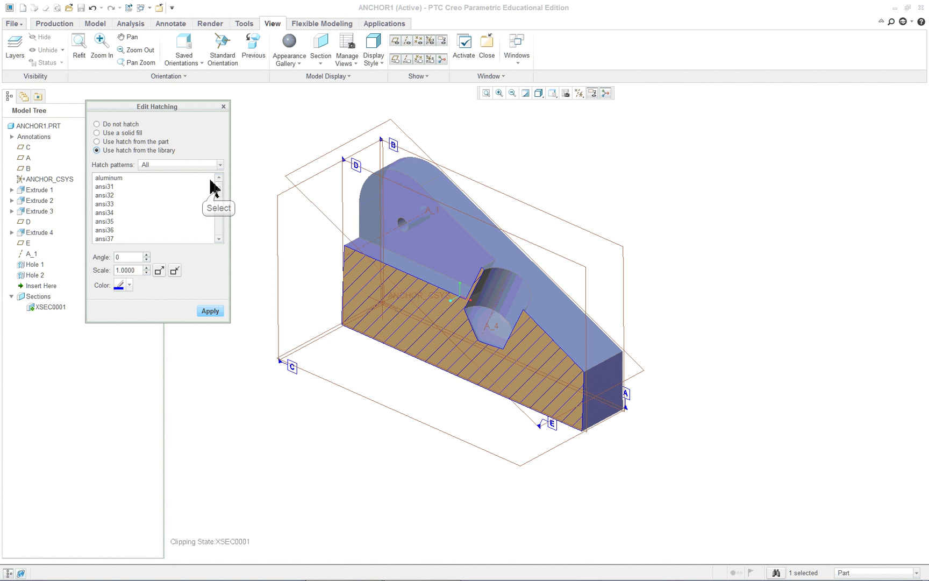
pyautogui.moveTo(218, 190); pyautogui.dragTo(224, 227)
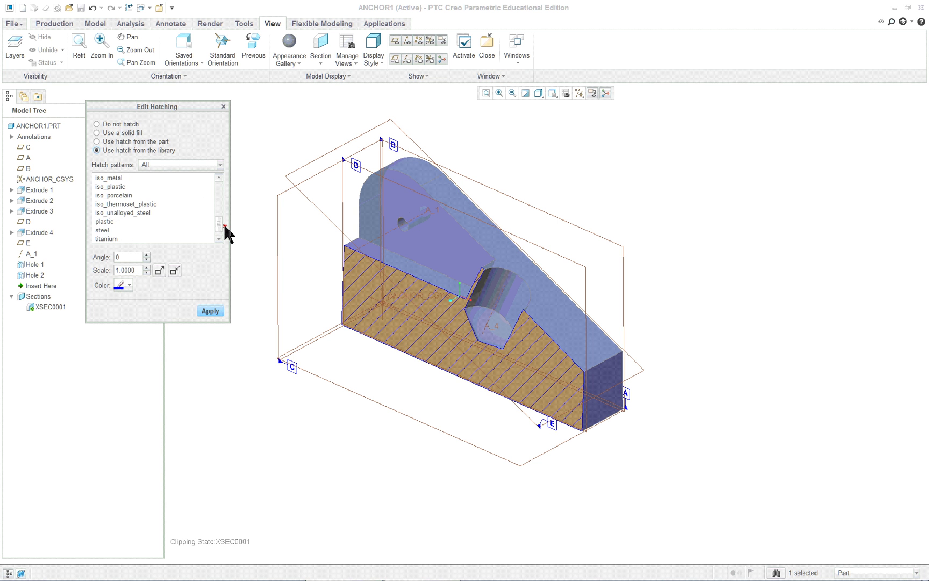
pyautogui.click(108, 230)
pyautogui.click(207, 311)
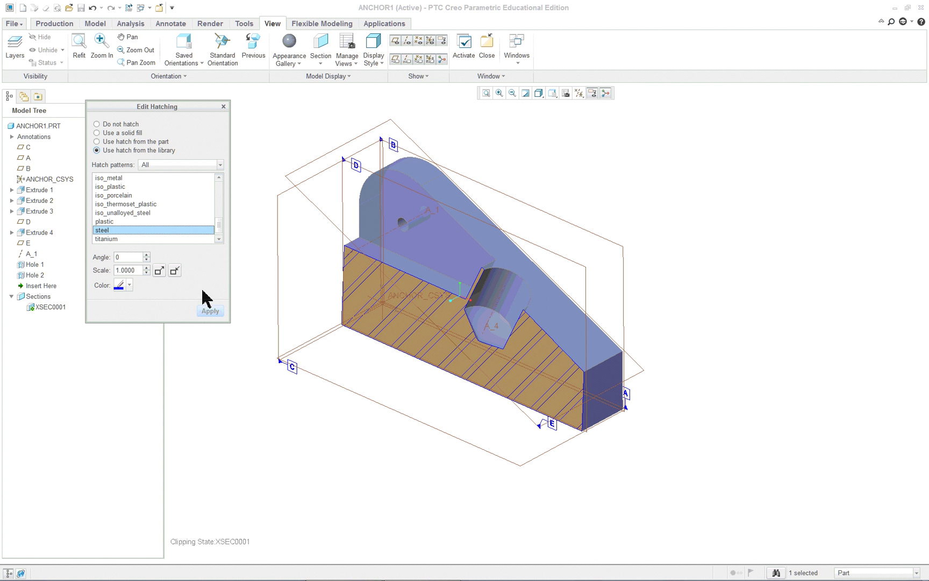
# Deactivate XSEC0001 so it no longer clips the ANCHOR1 part.
pyautogui.click(223, 106)
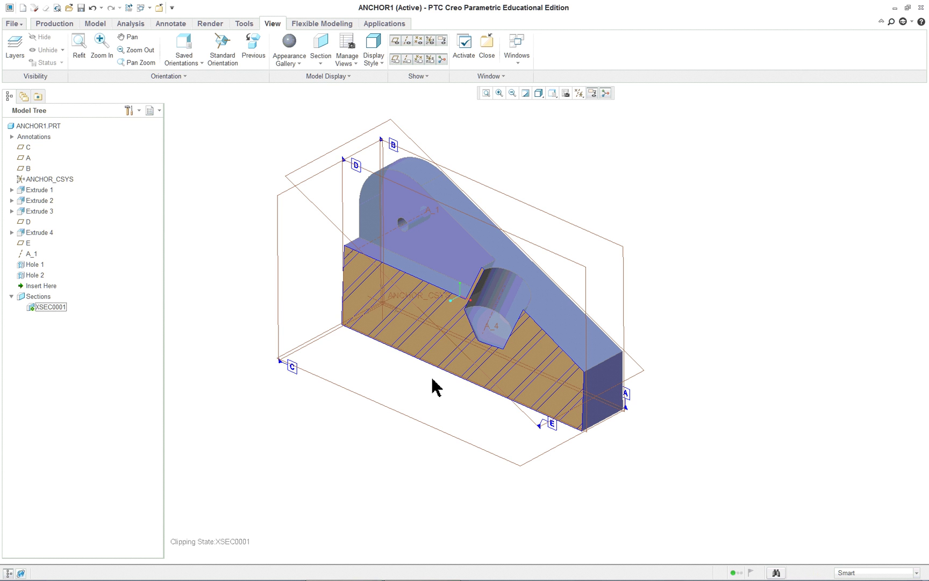
pyautogui.moveTo(432, 386)
pyautogui.mouseDown(button='middle')
pyautogui.moveTo(508, 336)
pyautogui.moveTo(435, 363)
pyautogui.moveTo(427, 352)
pyautogui.mouseUp(button='middle')
pyautogui.click(51, 308)
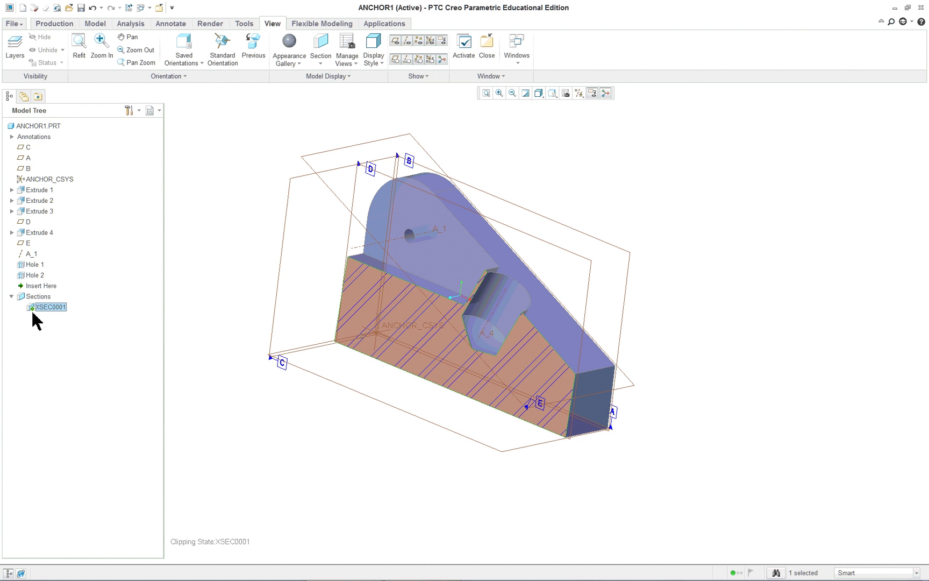
pyautogui.rightClick(33, 314)
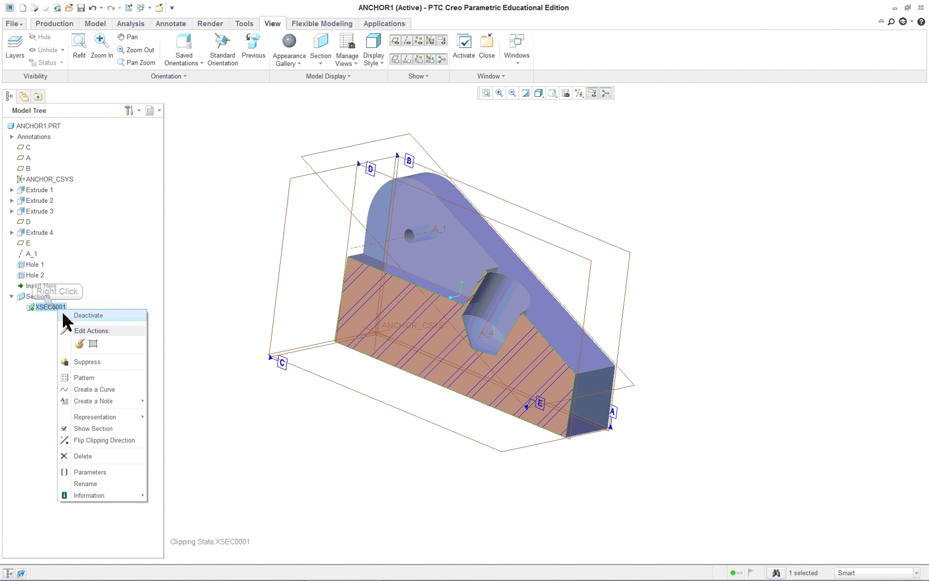
pyautogui.click(85, 316)
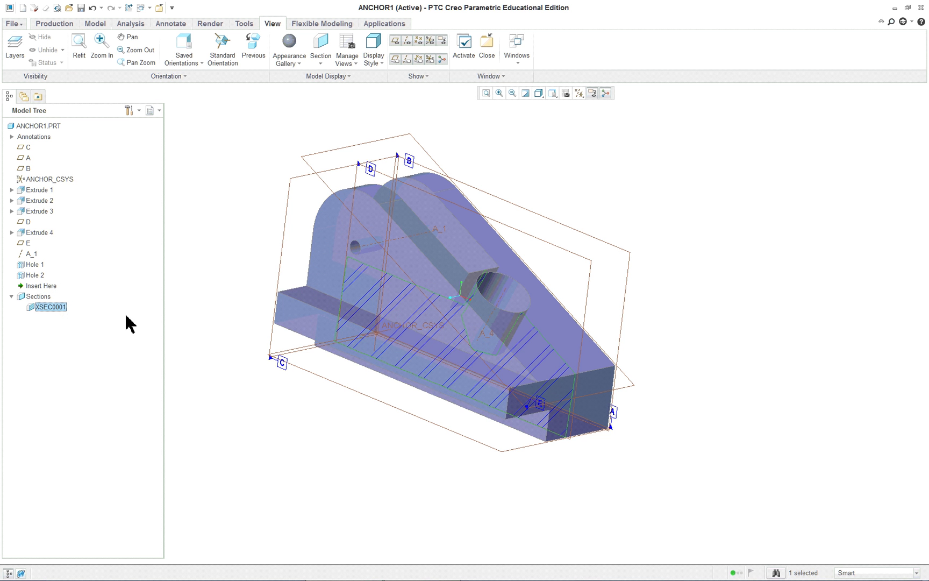
pyautogui.click(240, 326)
pyautogui.moveTo(241, 325)
pyautogui.mouseDown(button='middle')
pyautogui.moveTo(232, 332)
pyautogui.moveTo(253, 336)
pyautogui.moveTo(232, 384)
pyautogui.mouseUp(button='middle')
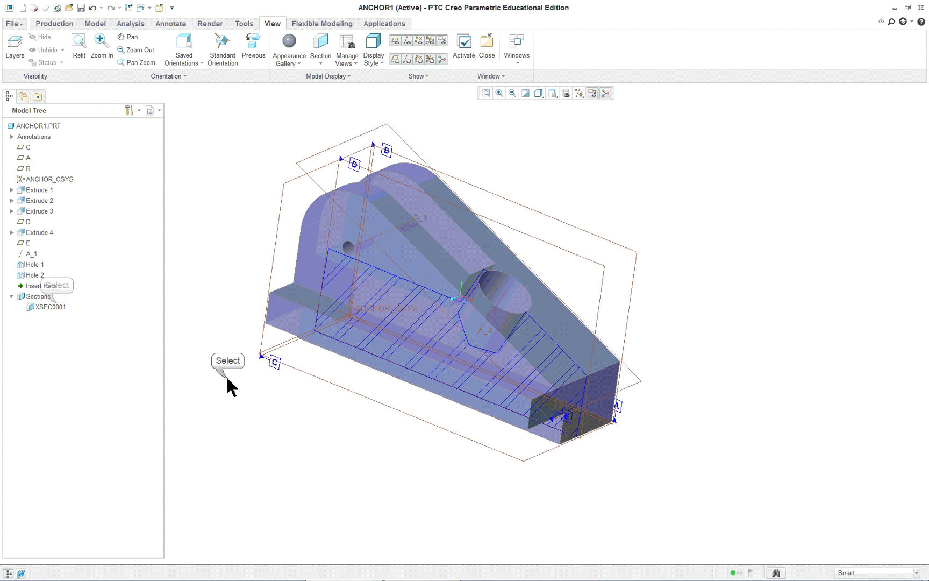
# Orbit the whole transparent part to view the hatched section inside.
pyautogui.rightClick(58, 307)
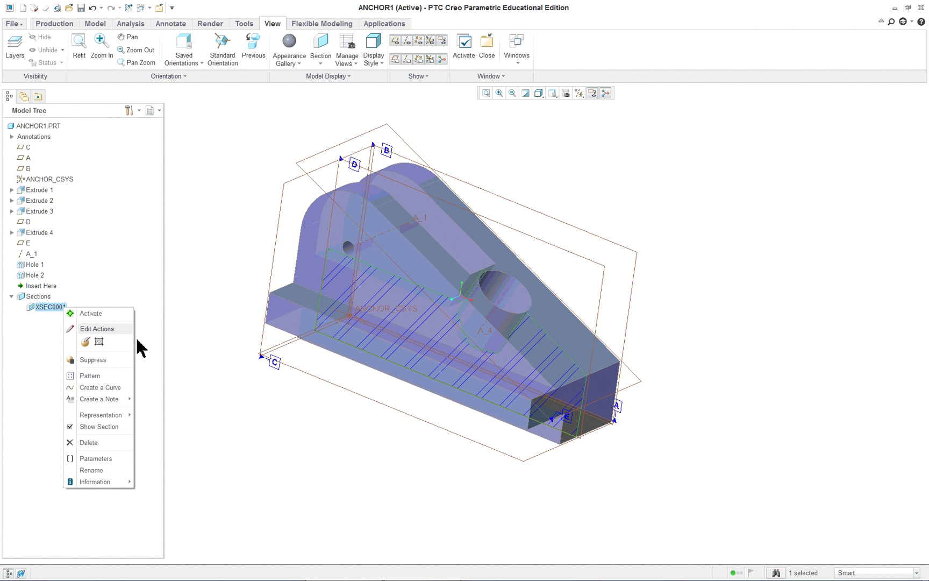
pyautogui.click(42, 299)
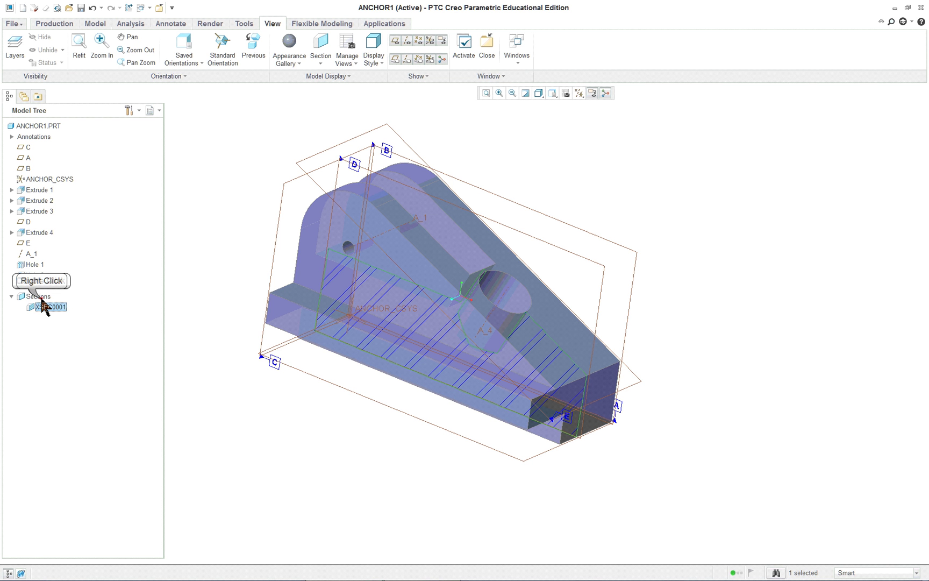
pyautogui.click(189, 342)
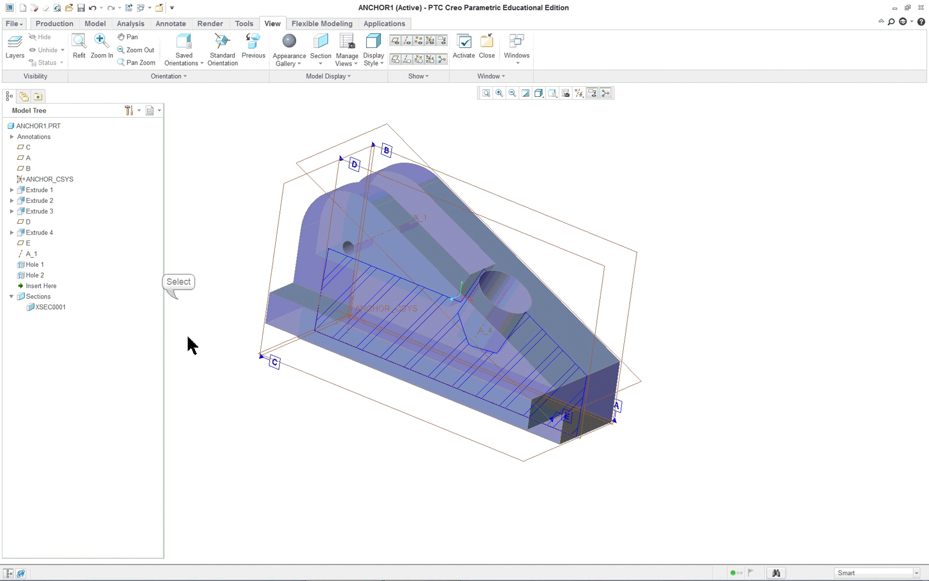
pyautogui.moveTo(312, 430)
pyautogui.mouseDown(button='middle')
pyautogui.moveTo(324, 438)
pyautogui.moveTo(337, 418)
pyautogui.moveTo(409, 446)
pyautogui.mouseUp(button='middle')
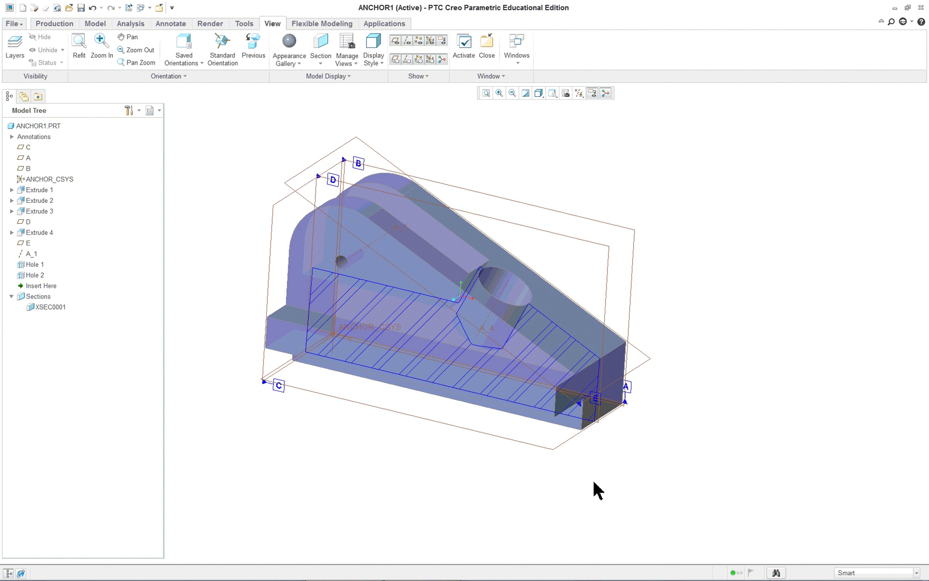
pyautogui.moveTo(729, 484)
pyautogui.mouseDown(button='middle')
pyautogui.moveTo(626, 508)
pyautogui.moveTo(672, 502)
pyautogui.mouseUp(button='middle')
pyautogui.moveTo(593, 508)
pyautogui.mouseDown(button='middle')
pyautogui.moveTo(601, 533)
pyautogui.moveTo(624, 532)
pyautogui.moveTo(617, 483)
pyautogui.moveTo(625, 500)
pyautogui.moveTo(610, 497)
pyautogui.moveTo(632, 514)
pyautogui.moveTo(648, 480)
pyautogui.mouseUp(button='middle')
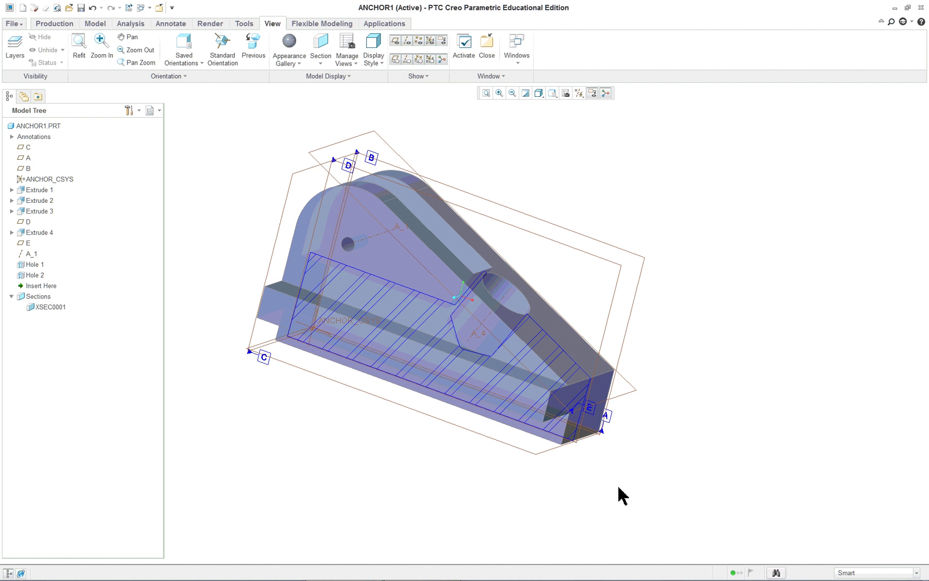
pyautogui.moveTo(622, 495)
pyautogui.mouseDown(button='middle')
pyautogui.moveTo(585, 483)
pyautogui.moveTo(606, 497)
pyautogui.mouseUp(button='middle')
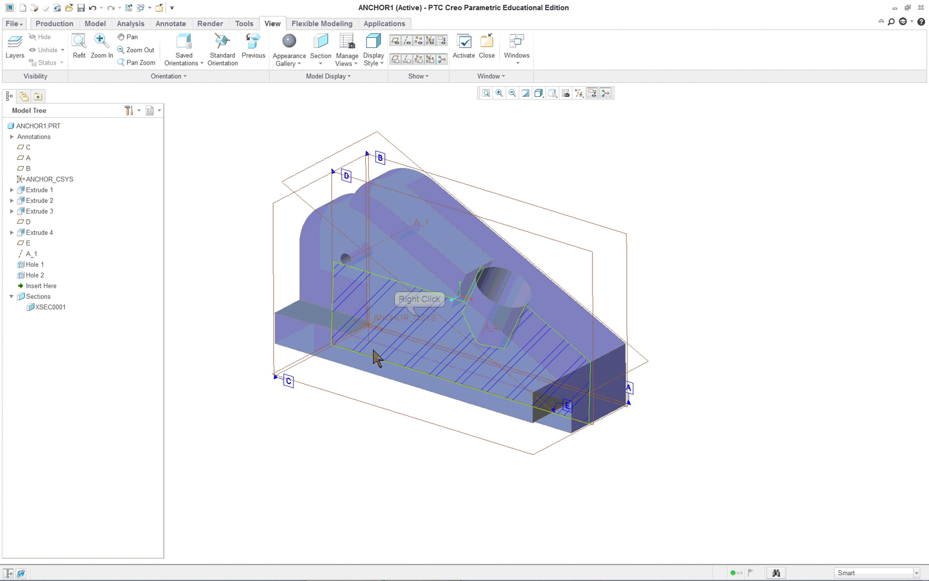
pyautogui.rightClick(418, 318)
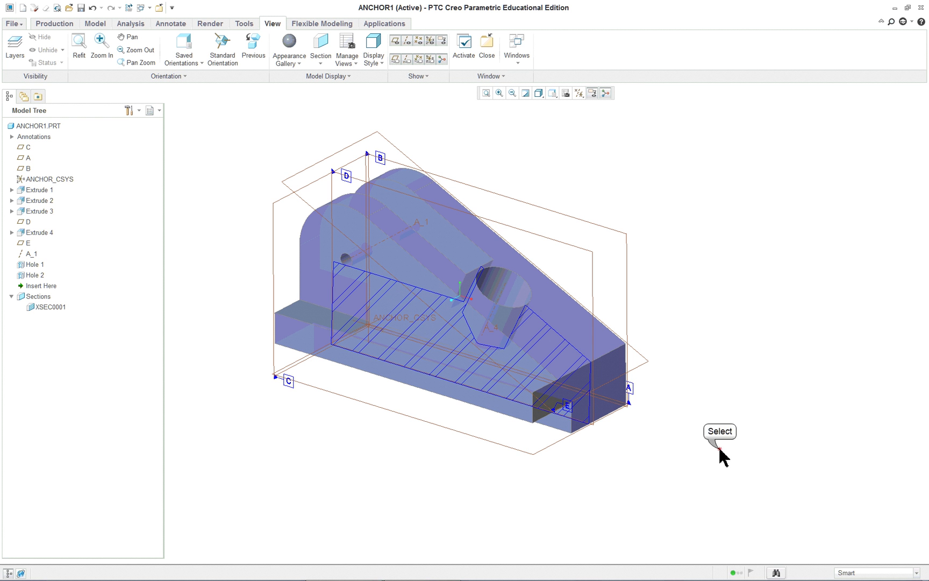
pyautogui.click(867, 572)
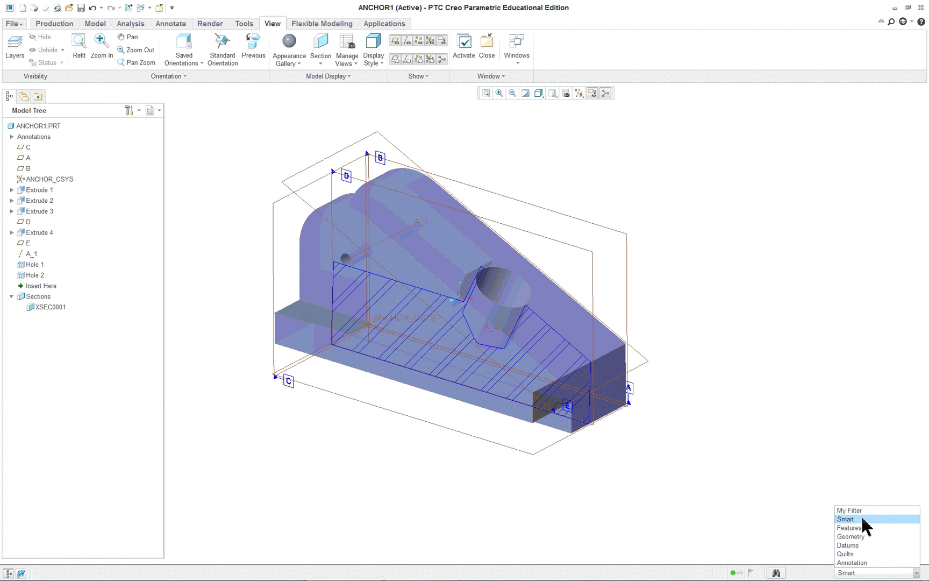
pyautogui.click(851, 554)
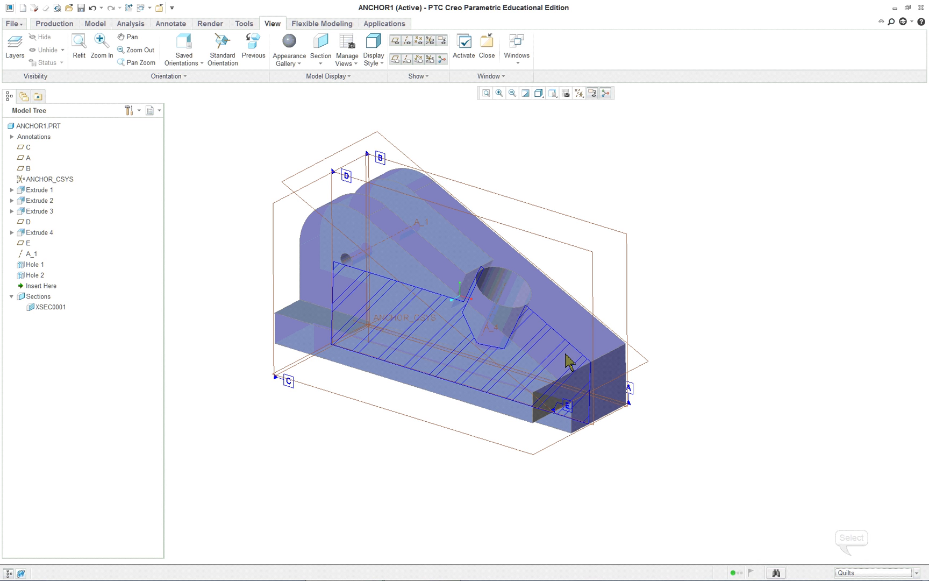
pyautogui.click(853, 572)
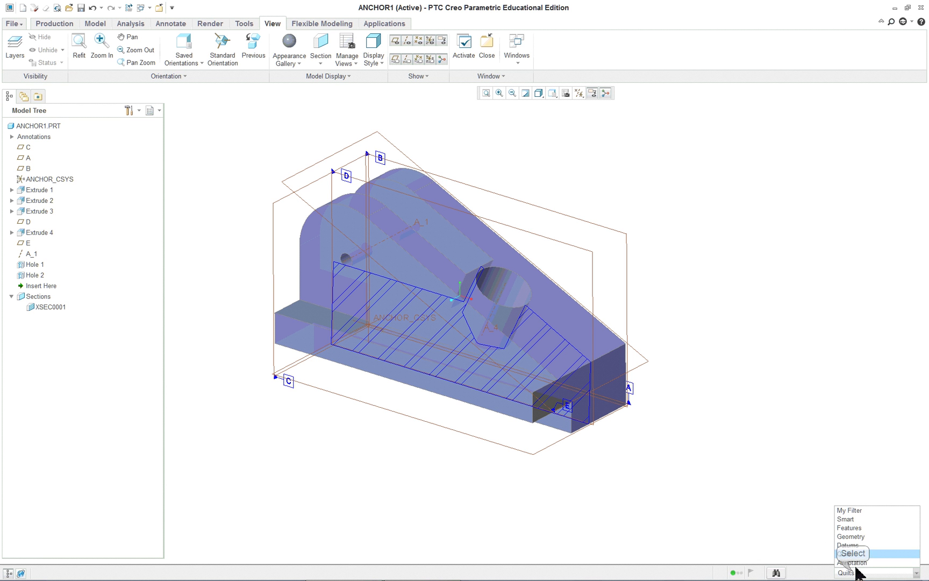
pyautogui.click(862, 520)
pyautogui.rightClick(419, 322)
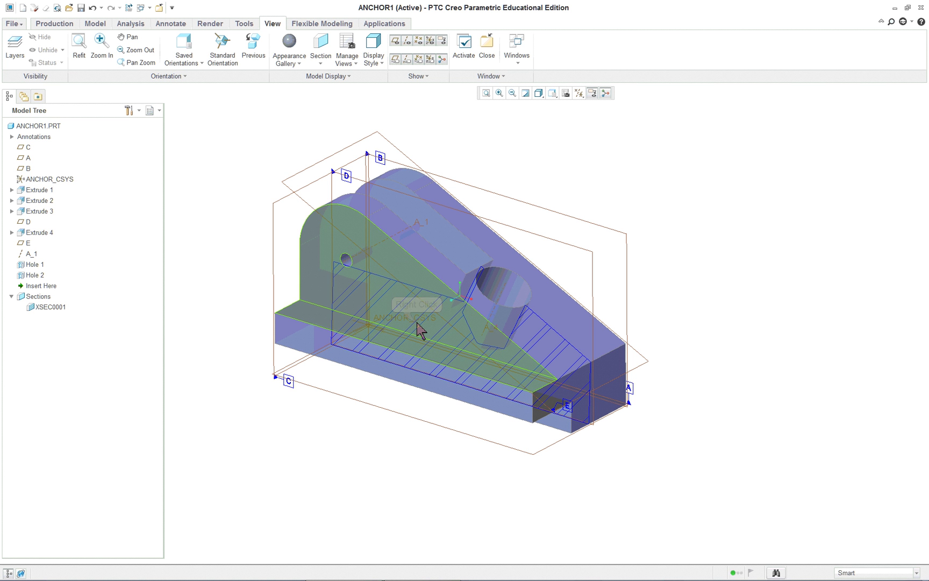
pyautogui.rightClick(39, 297)
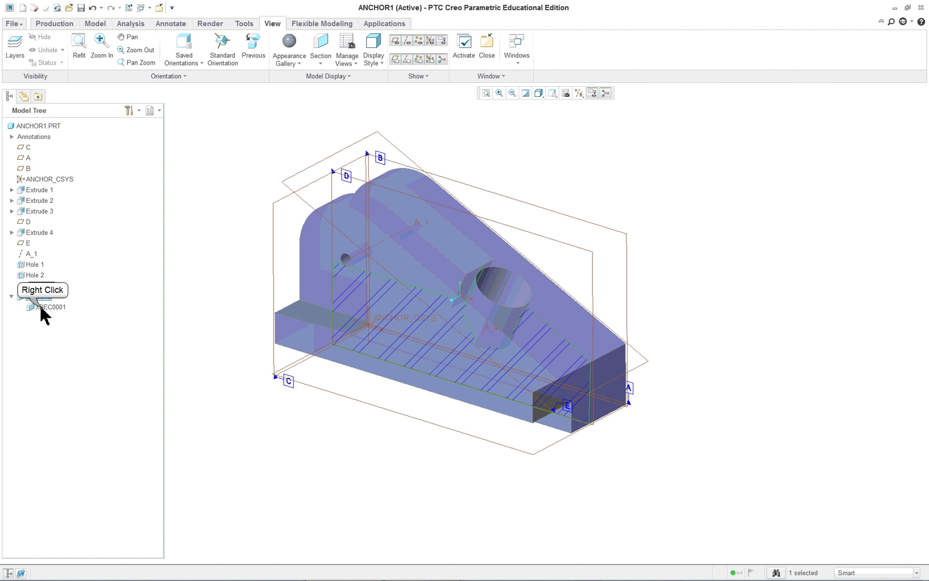
# Turn off Show Section for XSEC0001, then orbit and zoom the part.
pyautogui.rightClick(45, 315)
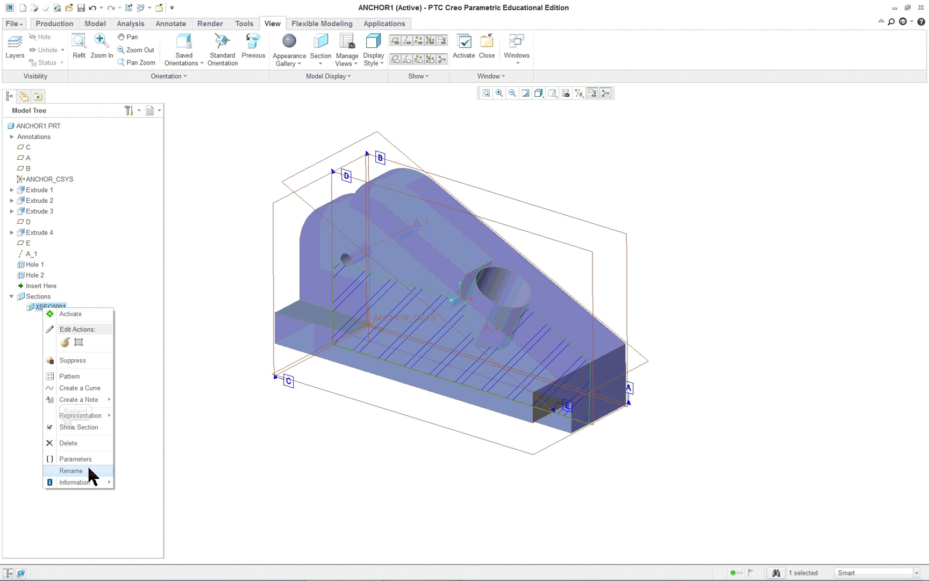
pyautogui.click(76, 427)
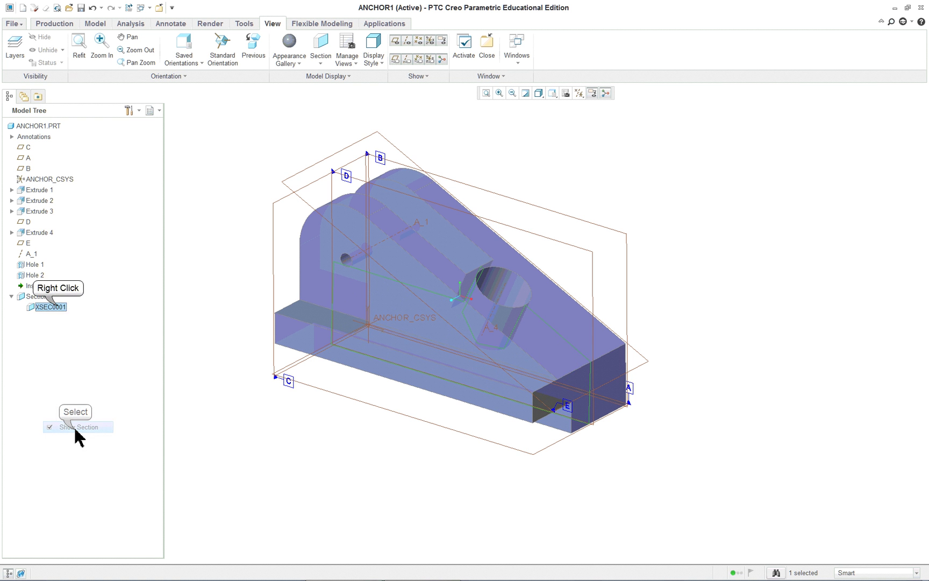
pyautogui.rightClick(59, 308)
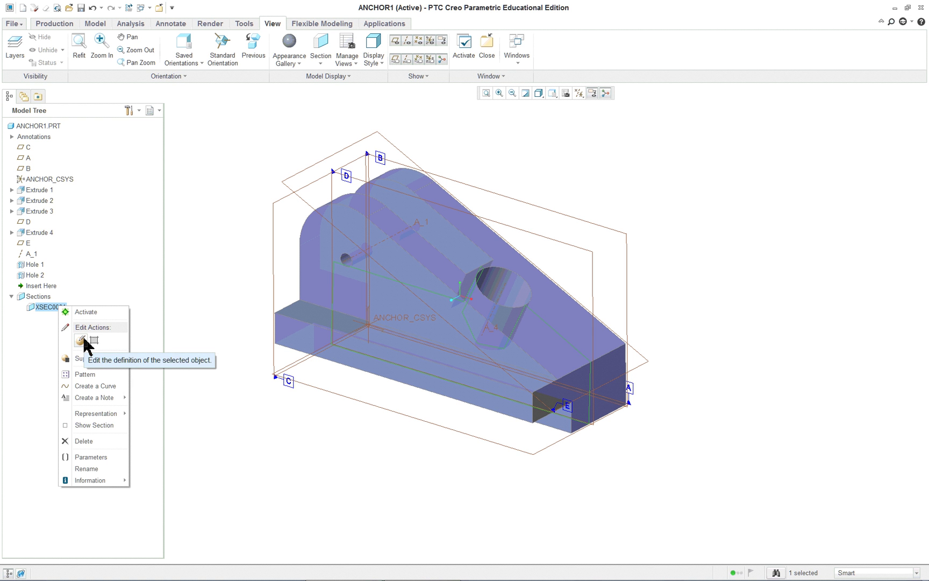
pyautogui.click(193, 425)
pyautogui.click(331, 457)
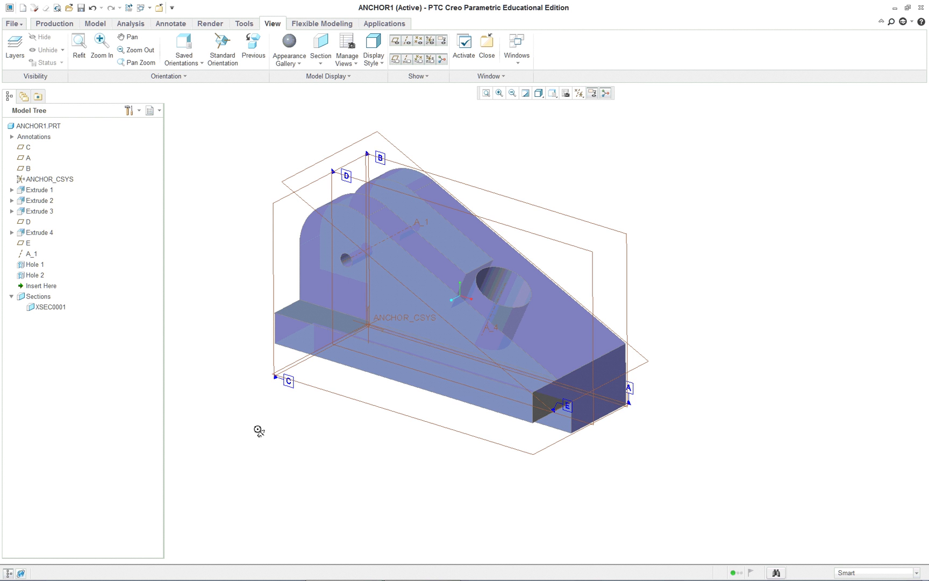
pyautogui.moveTo(258, 430)
pyautogui.mouseDown(button='middle')
pyautogui.moveTo(457, 407)
pyautogui.moveTo(297, 421)
pyautogui.moveTo(247, 437)
pyautogui.moveTo(267, 453)
pyautogui.moveTo(251, 445)
pyautogui.mouseUp(button='middle')
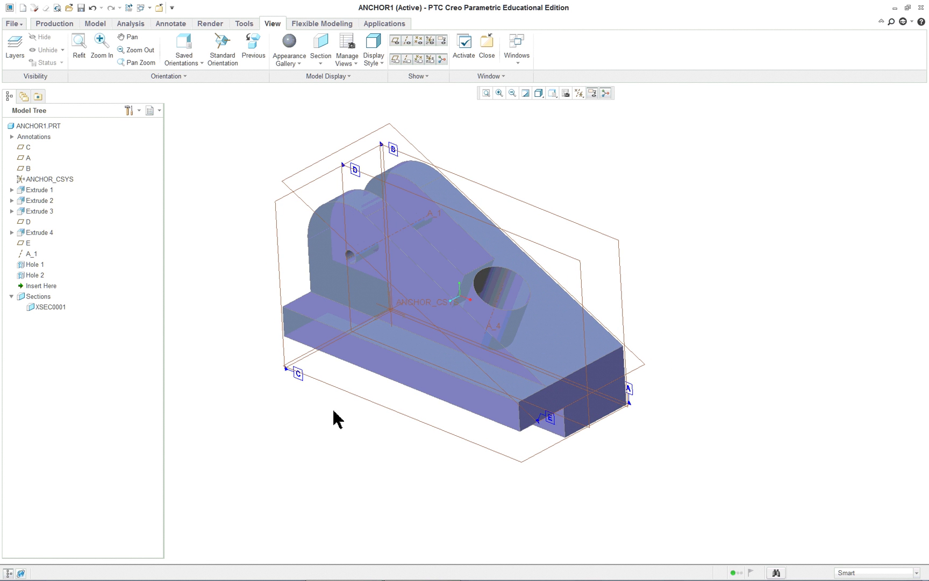
pyautogui.scroll(3, 715, 220)
pyautogui.scroll(-3, 694, 212)
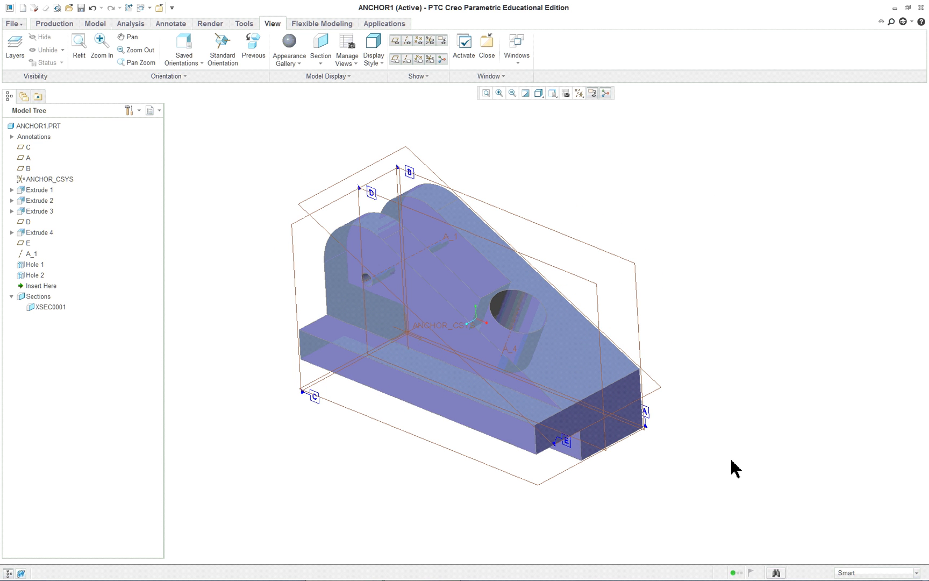
# Change the Extrude 1 base dimension from 2.5625 to 3 and regenerate ANCHOR1.
pyautogui.doubleClick(591, 404)
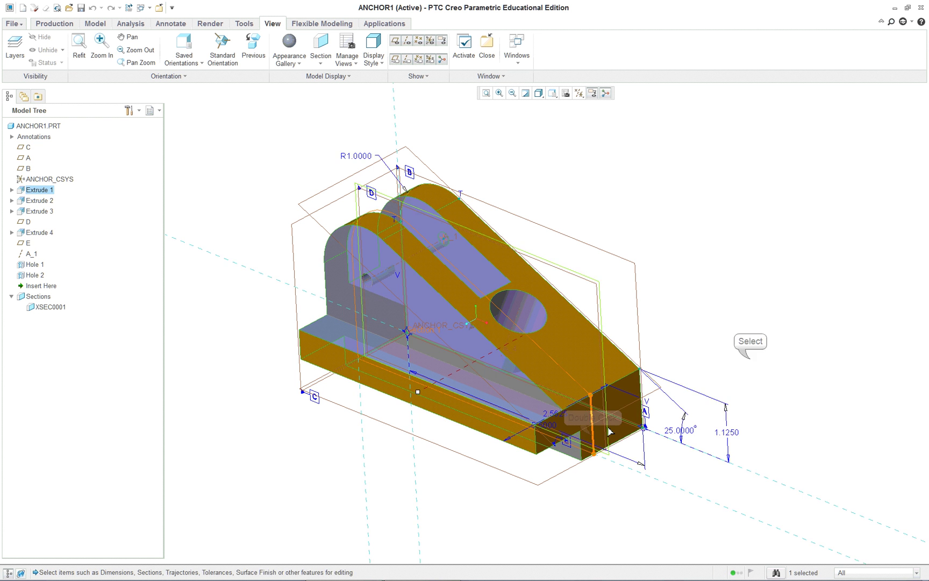
pyautogui.click(750, 364)
pyautogui.doubleClick(616, 433)
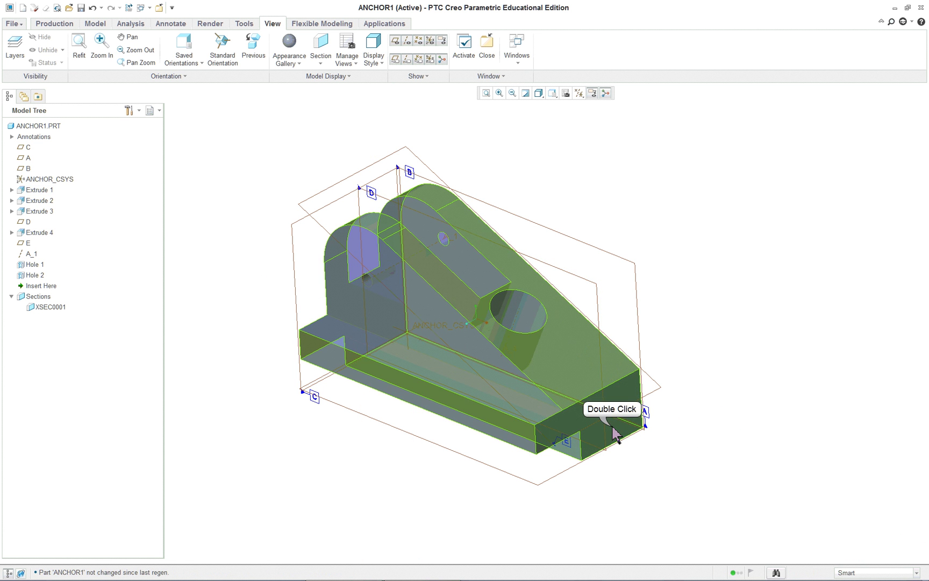
pyautogui.doubleClick(559, 417)
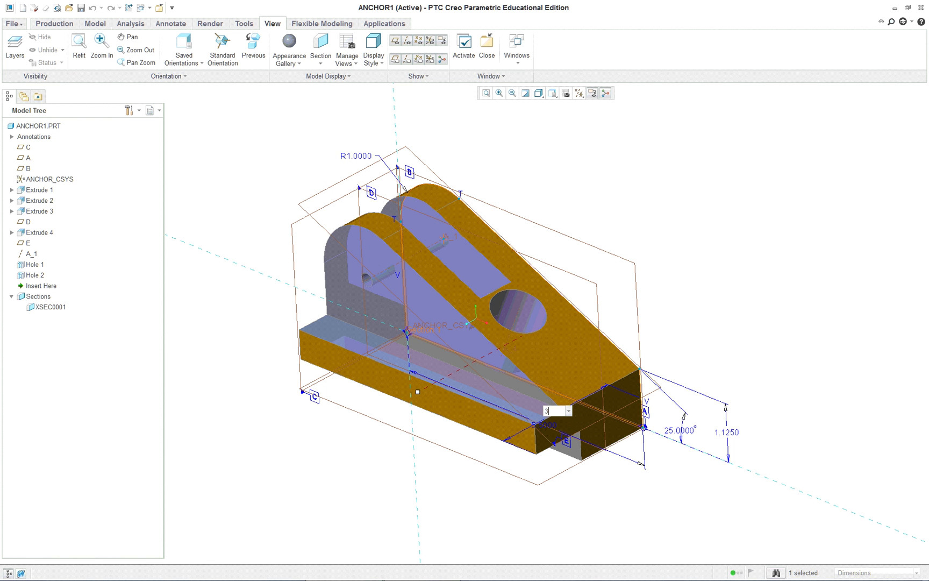
pyautogui.press('Return')
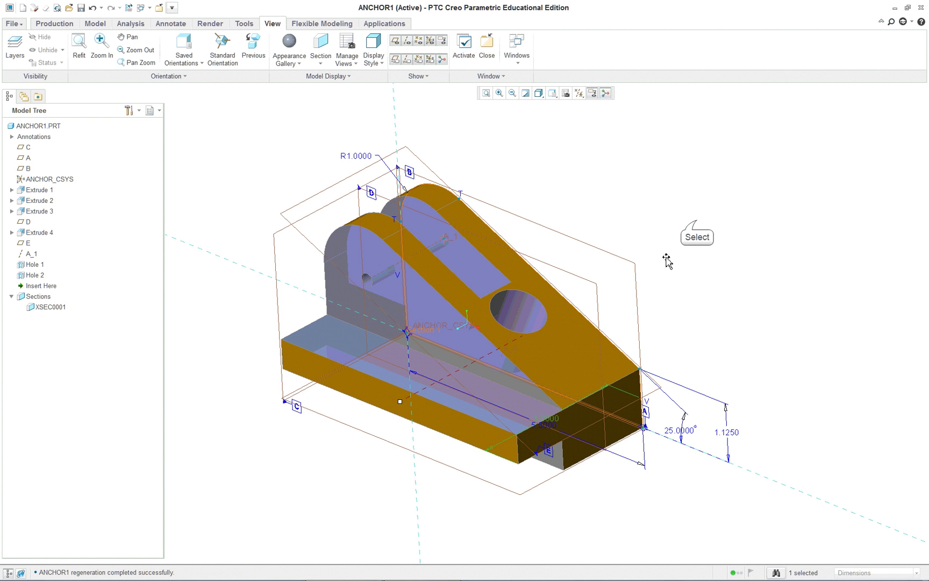
pyautogui.click(697, 221)
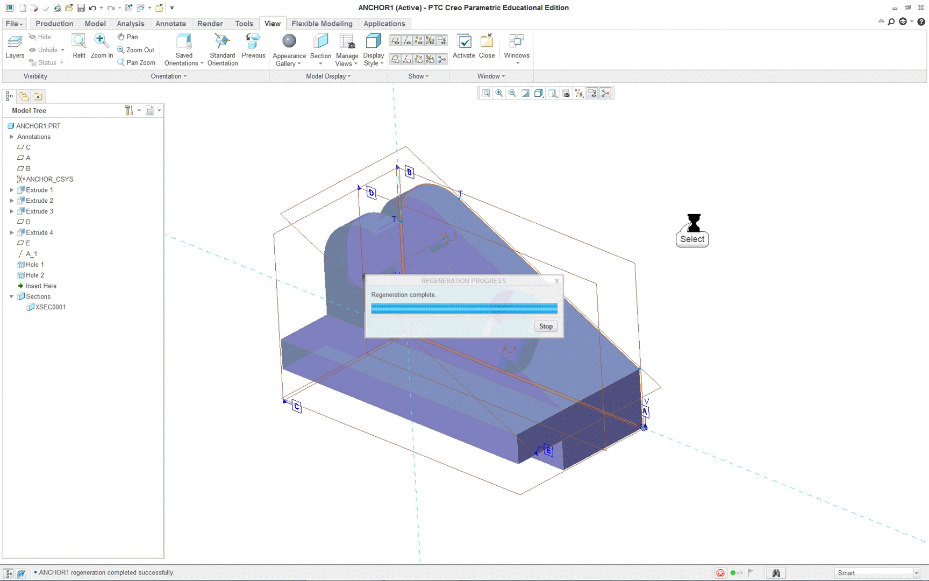
pyautogui.moveTo(684, 282)
pyautogui.mouseDown(button='middle')
pyautogui.moveTo(753, 257)
pyautogui.moveTo(647, 298)
pyautogui.moveTo(690, 271)
pyautogui.moveTo(684, 282)
pyautogui.moveTo(685, 266)
pyautogui.moveTo(686, 278)
pyautogui.moveTo(583, 338)
pyautogui.mouseUp(button='middle')
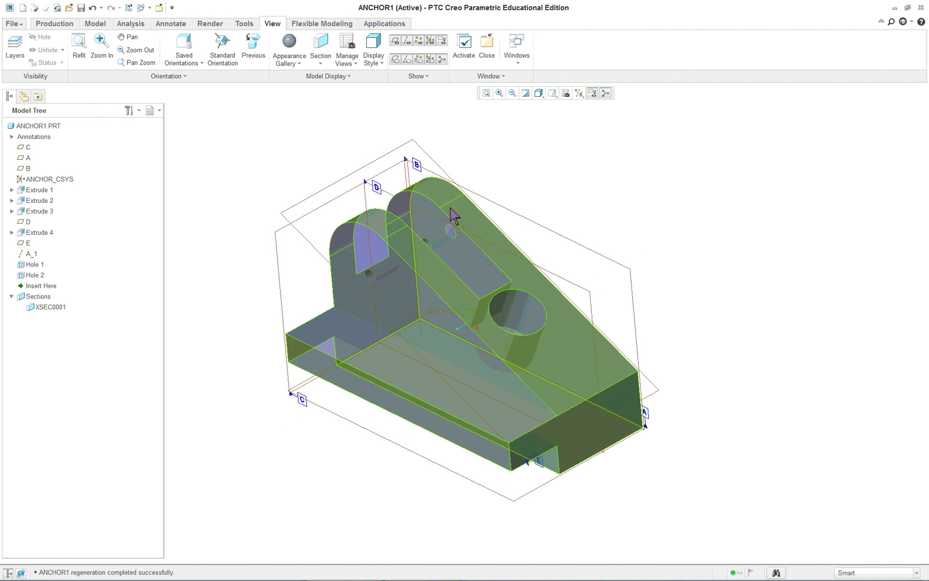
# Change the Extrude 2 rib's 1.875 dimension to 2.25 and regenerate the part.
pyautogui.doubleClick(356, 314)
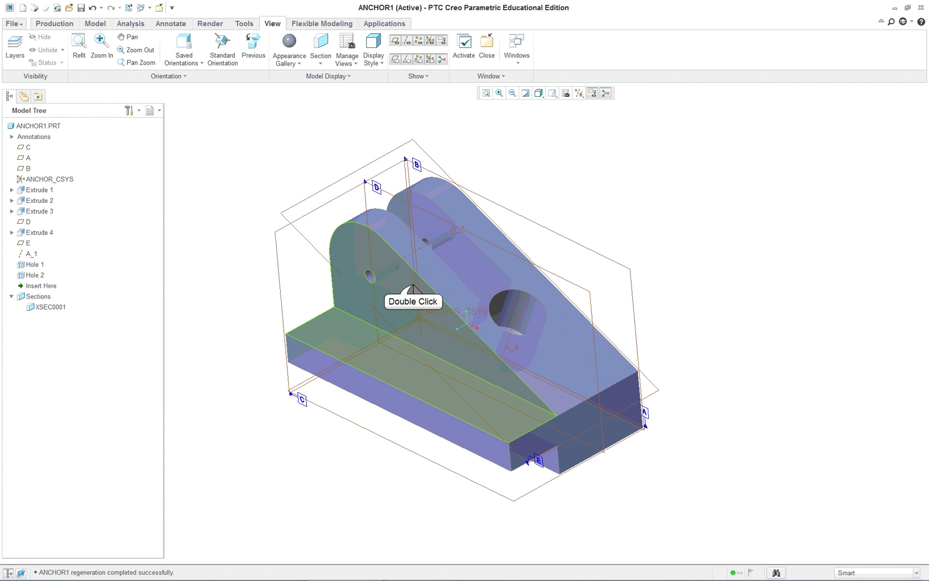
pyautogui.doubleClick(365, 160)
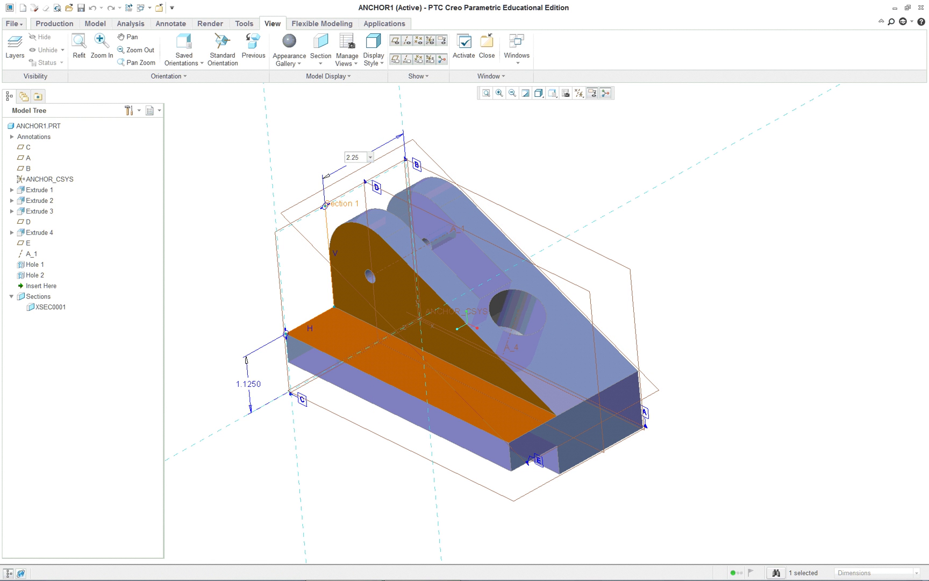
pyautogui.click(502, 142)
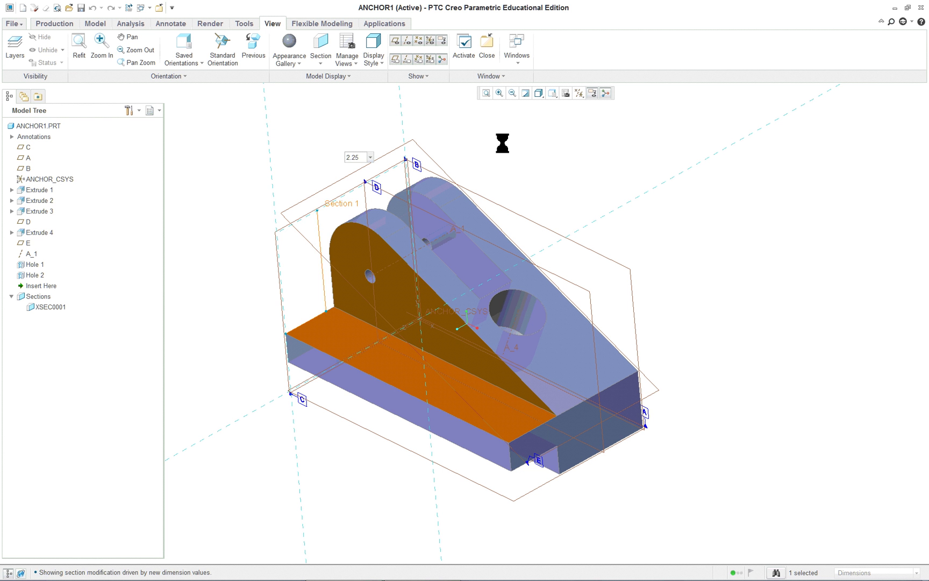
pyautogui.doubleClick(549, 159)
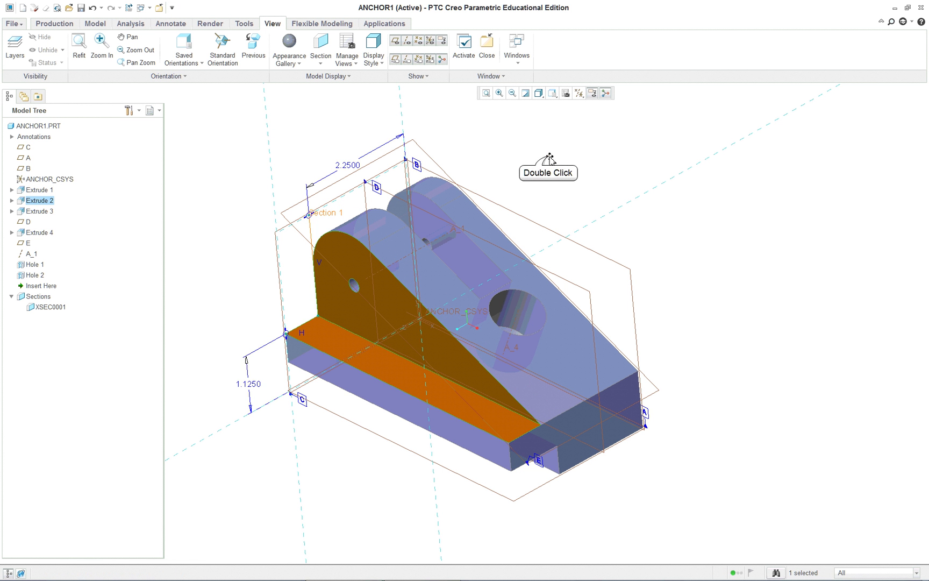
# Return the model to the standard orientation and select datum plane D.
pyautogui.moveTo(576, 240)
pyautogui.mouseDown(button='middle')
pyautogui.moveTo(535, 280)
pyautogui.moveTo(553, 258)
pyautogui.mouseUp(button='middle')
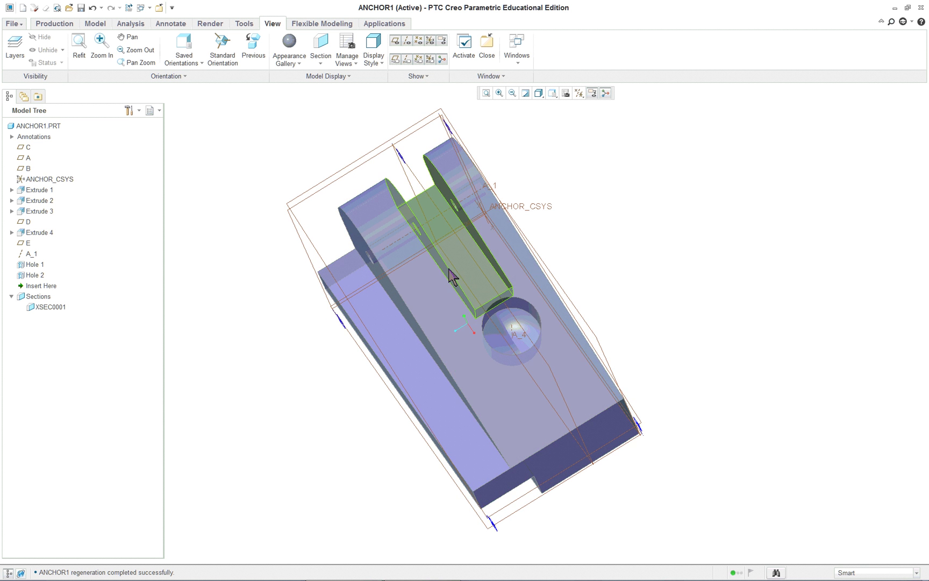
pyautogui.moveTo(452, 272)
pyautogui.mouseDown(button='middle')
pyautogui.moveTo(470, 252)
pyautogui.moveTo(442, 265)
pyautogui.moveTo(459, 267)
pyautogui.mouseUp(button='middle')
pyautogui.hotkey('ctrl', 'd')
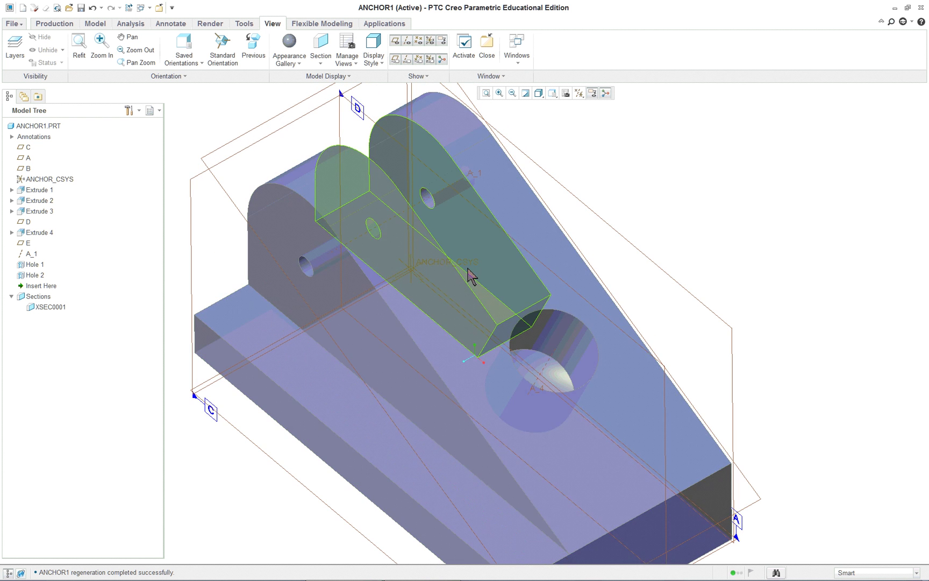
pyautogui.scroll(-2, 720, 216)
pyautogui.moveTo(721, 215)
pyautogui.mouseDown(button='middle')
pyautogui.moveTo(732, 160)
pyautogui.moveTo(721, 192)
pyautogui.mouseUp(button='middle')
pyautogui.scroll(1, 729, 129)
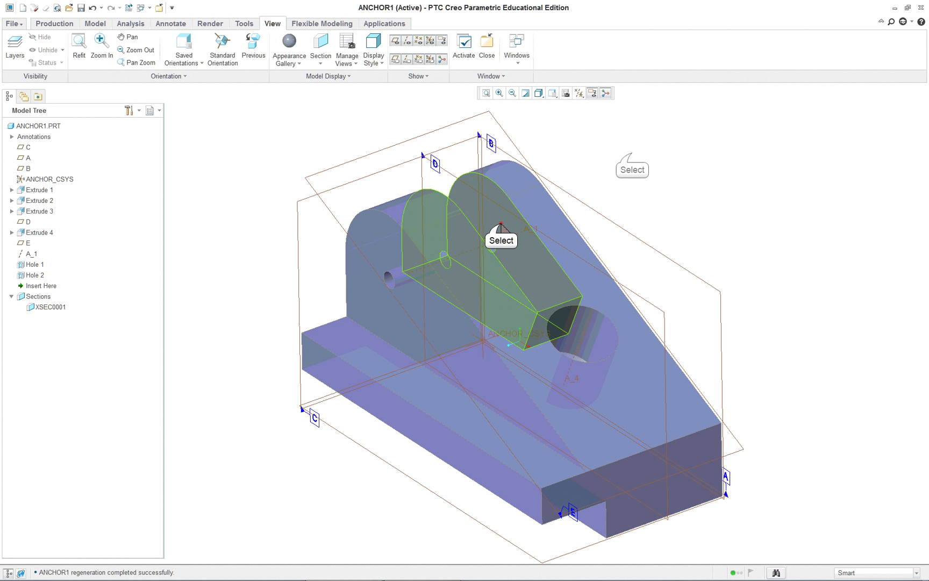
pyautogui.click(436, 162)
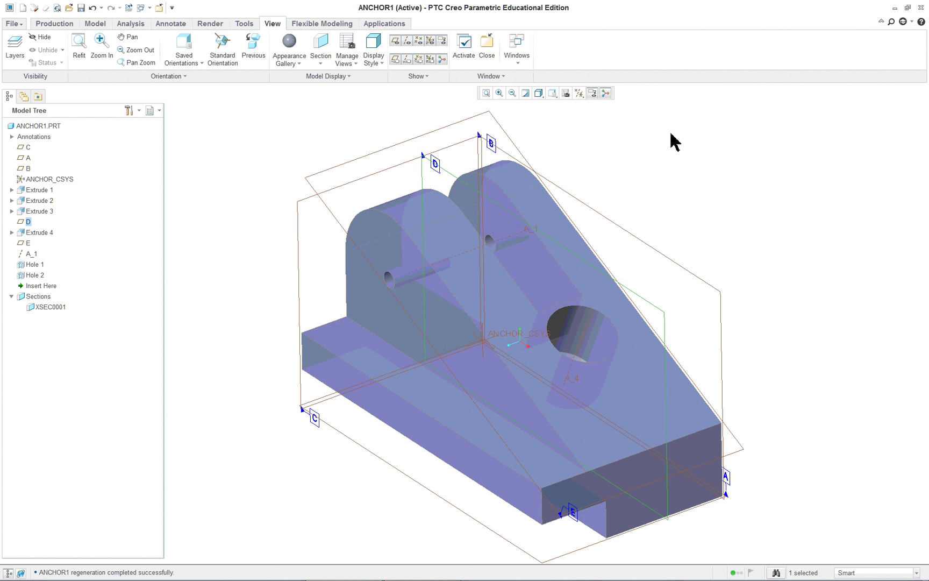
pyautogui.rightClick(649, 142)
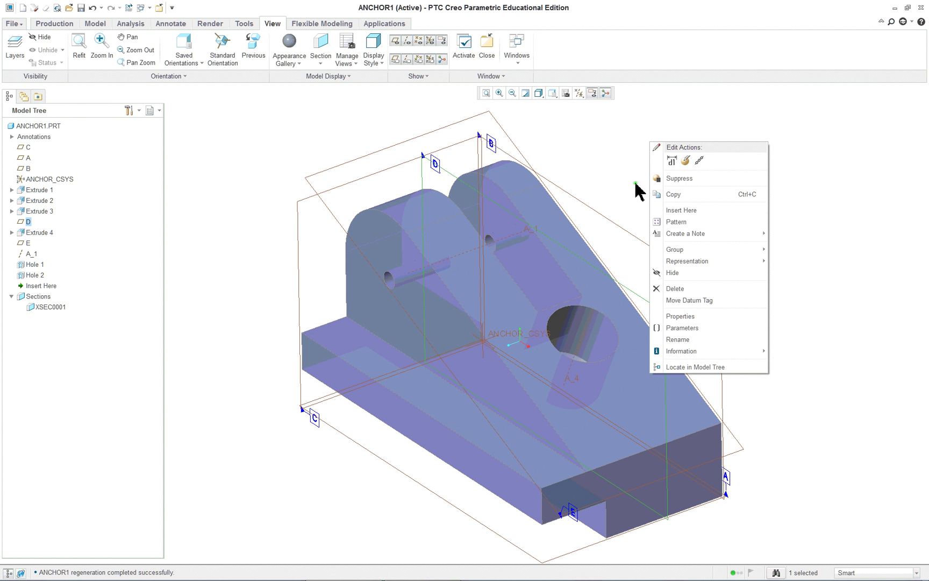
pyautogui.click(686, 162)
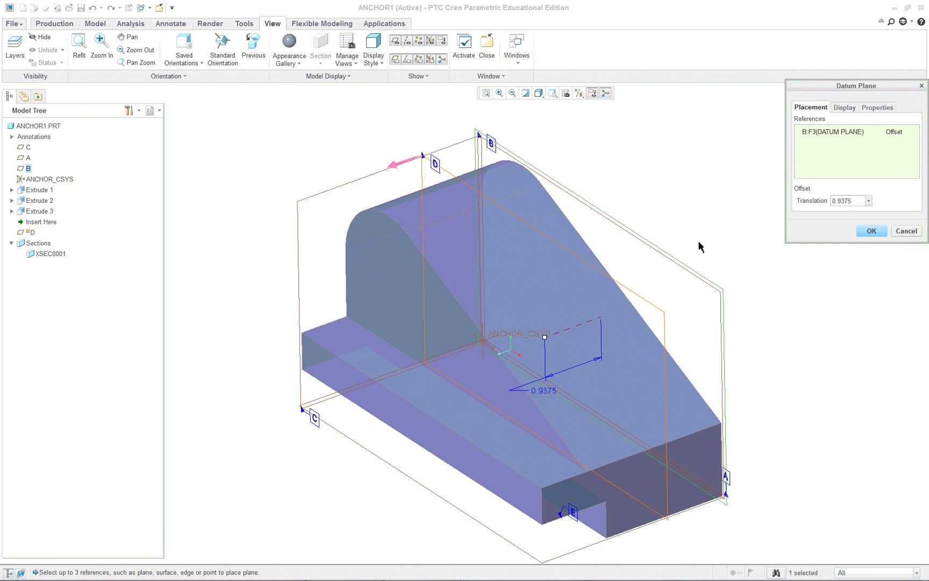
pyautogui.moveTo(709, 187)
pyautogui.mouseDown(button='middle')
pyautogui.moveTo(722, 180)
pyautogui.moveTo(711, 193)
pyautogui.mouseUp(button='middle')
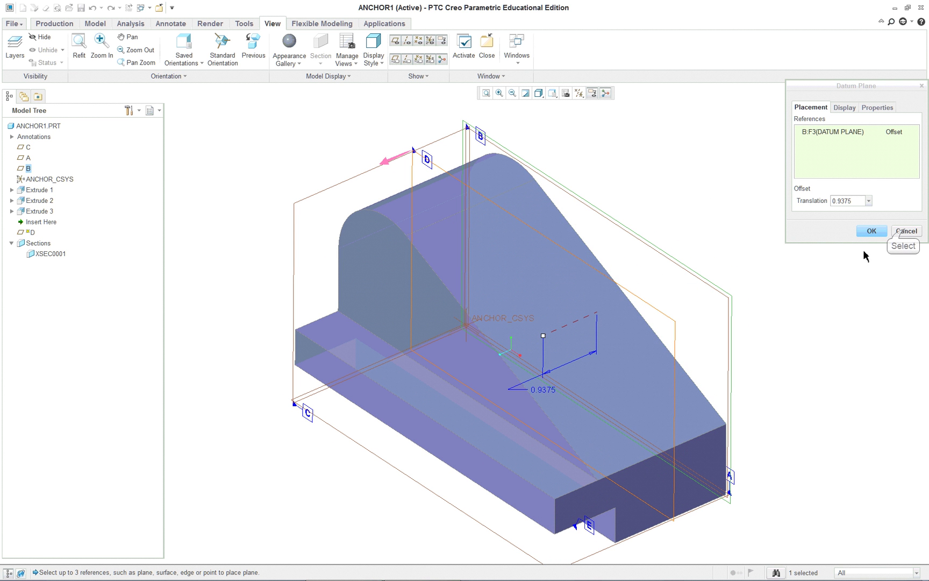
pyautogui.click(906, 231)
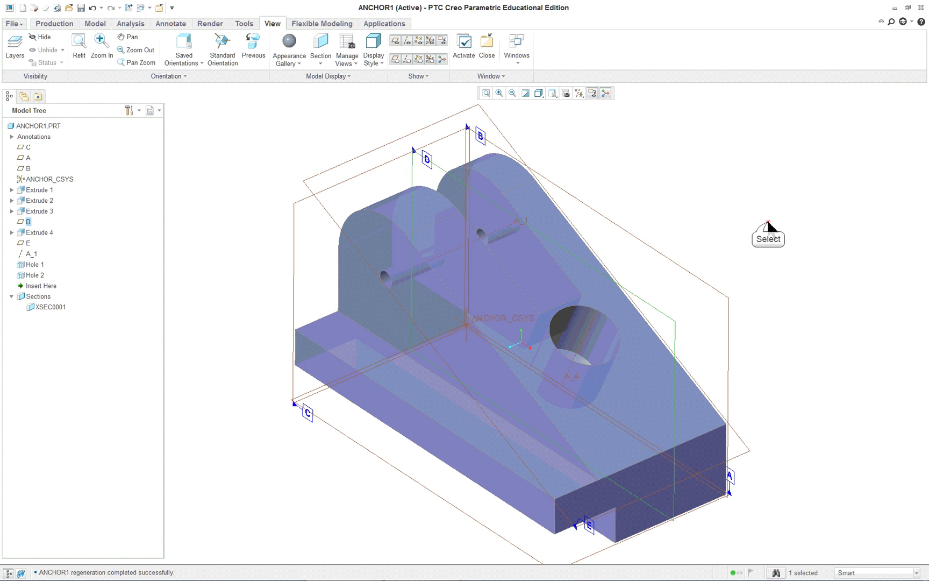
pyautogui.doubleClick(434, 169)
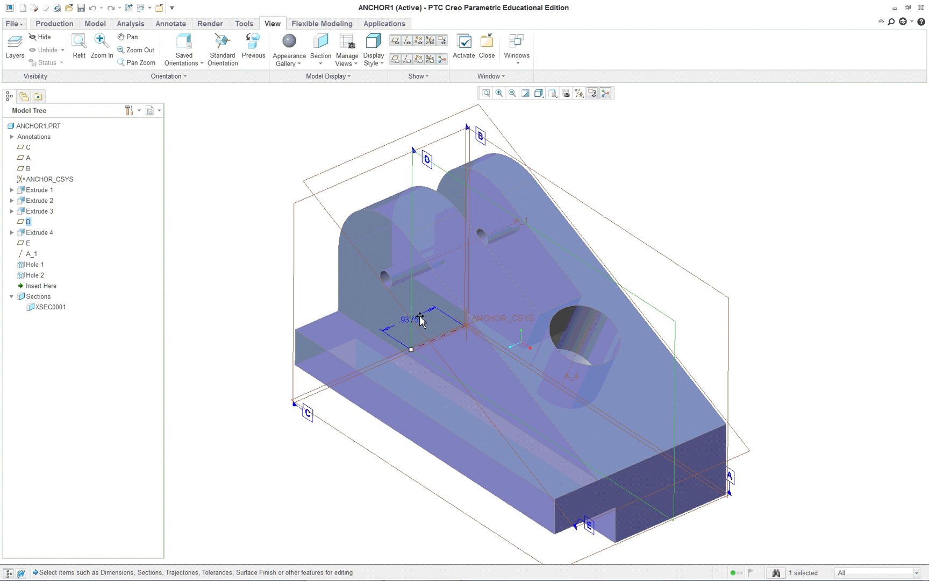
pyautogui.moveTo(411, 344)
pyautogui.mouseDown(button='middle')
pyautogui.moveTo(433, 339)
pyautogui.moveTo(455, 358)
pyautogui.mouseUp(button='middle')
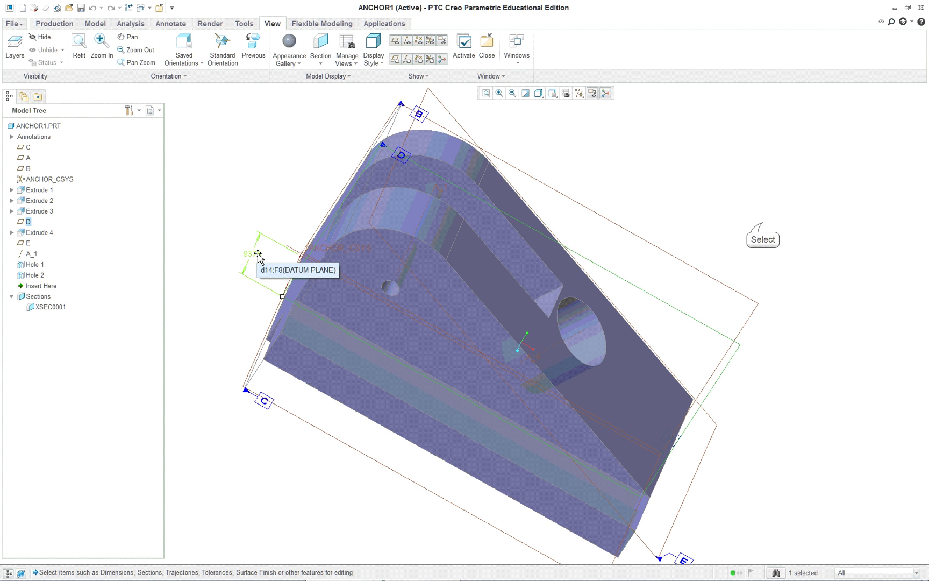
pyautogui.hotkey('ctrl', 'g')
pyautogui.hotkey('ctrl', 'd')
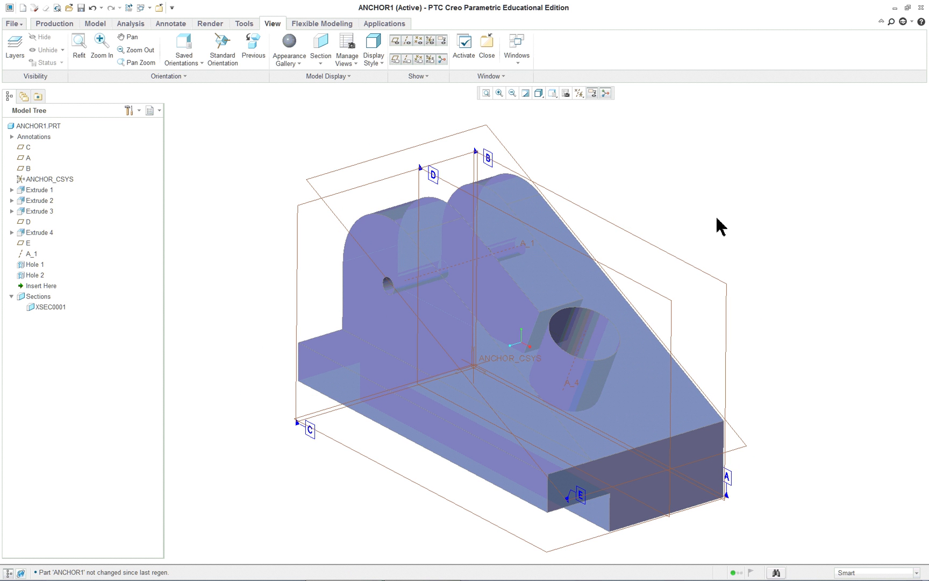
pyautogui.doubleClick(374, 269)
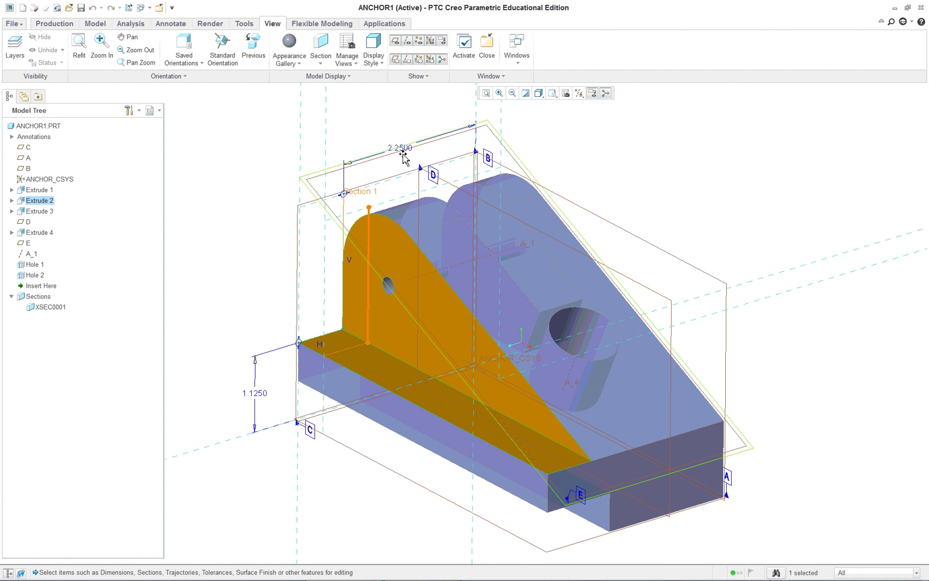
pyautogui.click(396, 149)
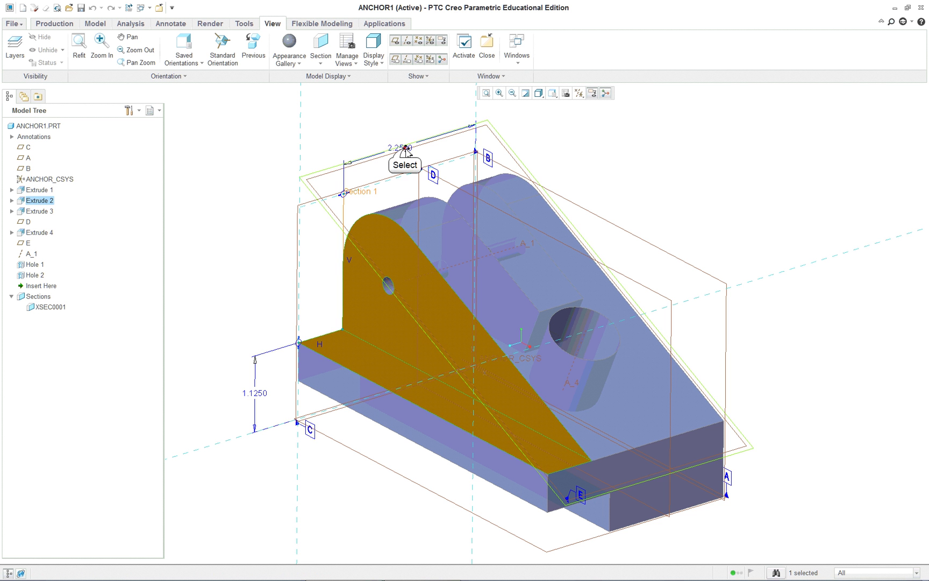
pyautogui.doubleClick(383, 252)
pyautogui.doubleClick(371, 302)
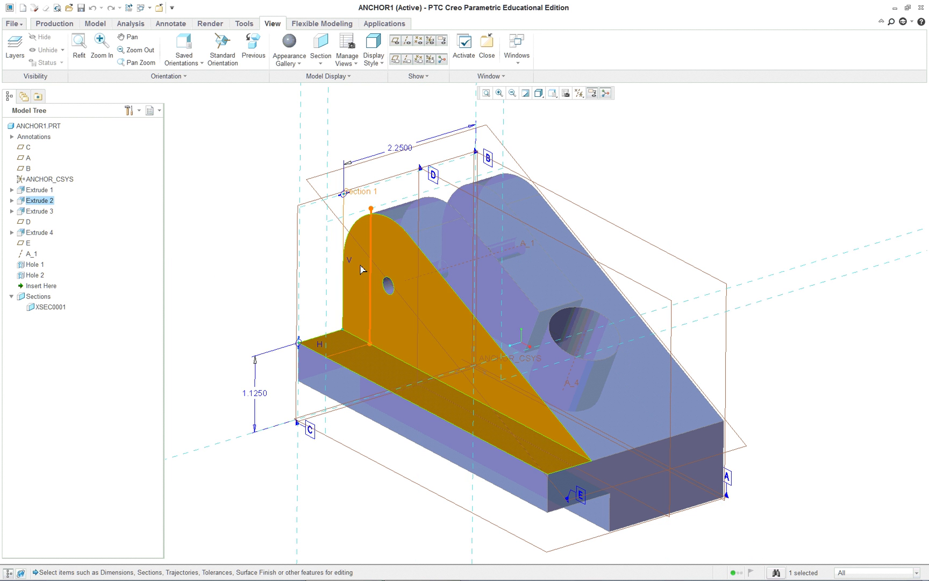
pyautogui.click(398, 153)
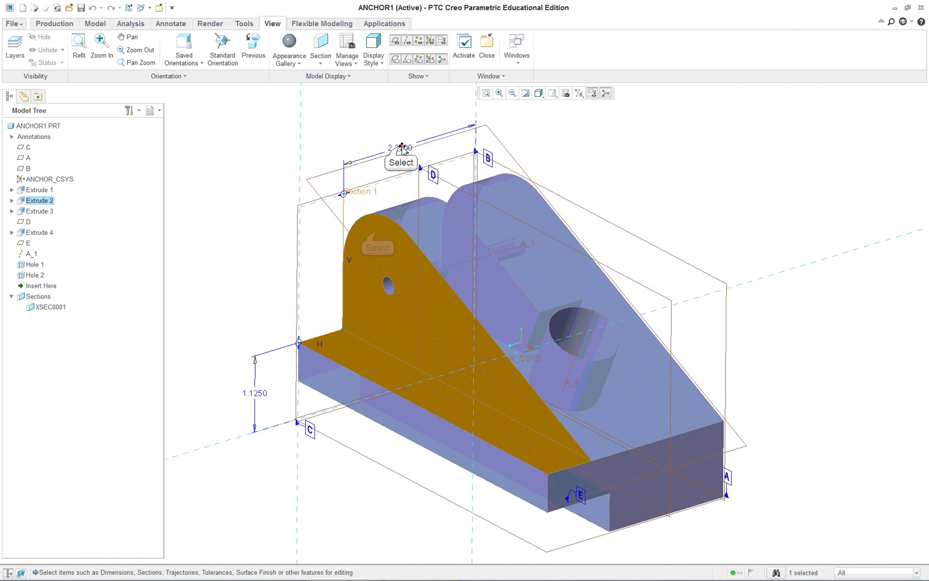
pyautogui.rightClick(383, 128)
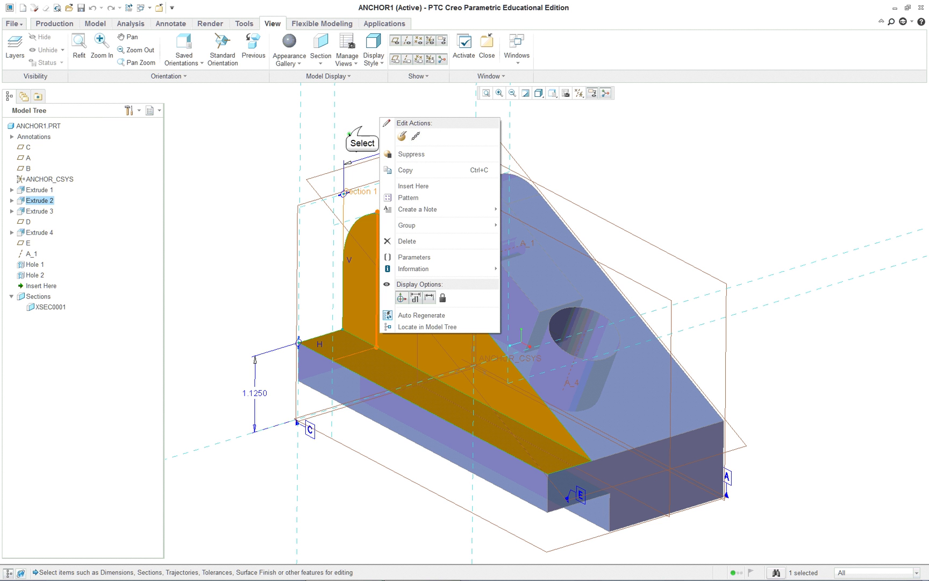
pyautogui.click(402, 136)
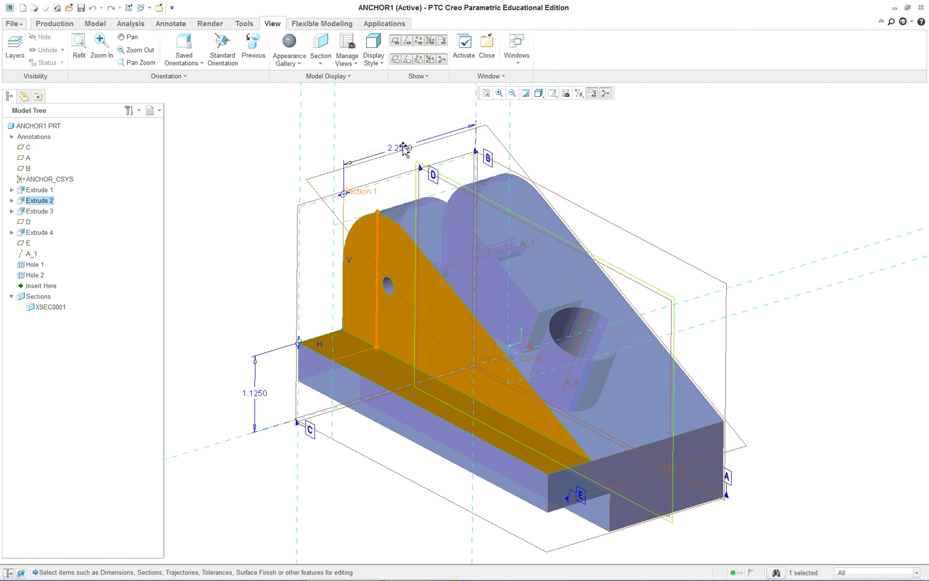
pyautogui.scroll(5, 397, 150)
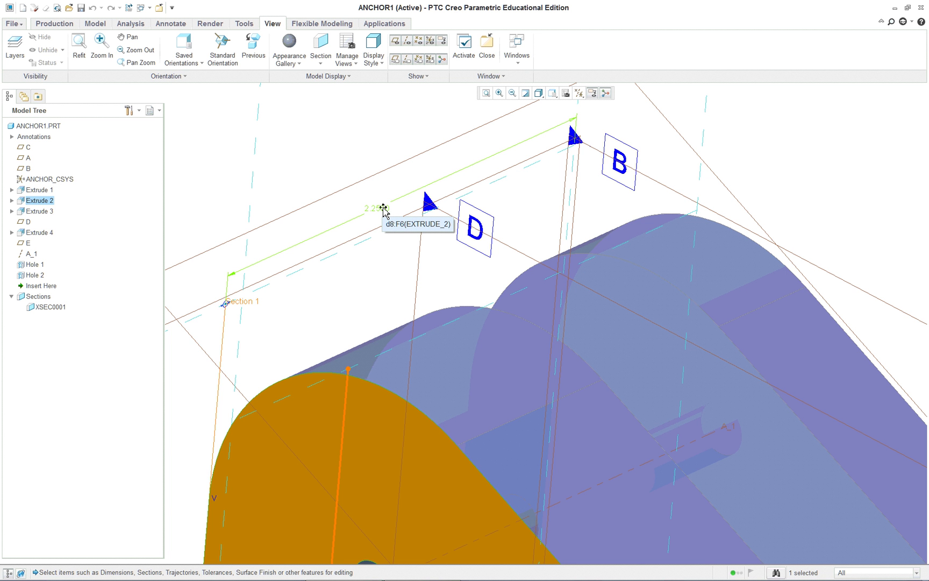
pyautogui.hotkey('ctrl', 'd')
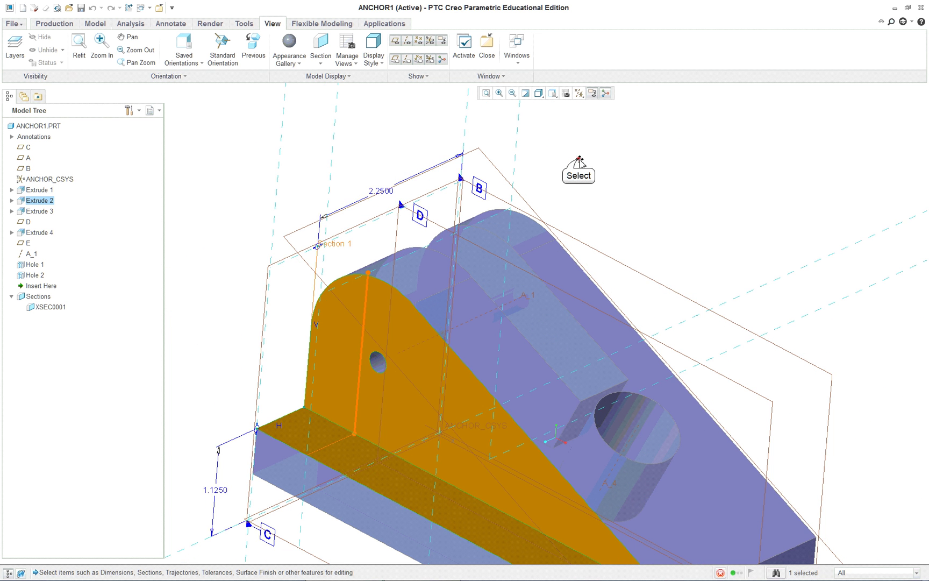
pyautogui.hotkey('ctrl', 'g')
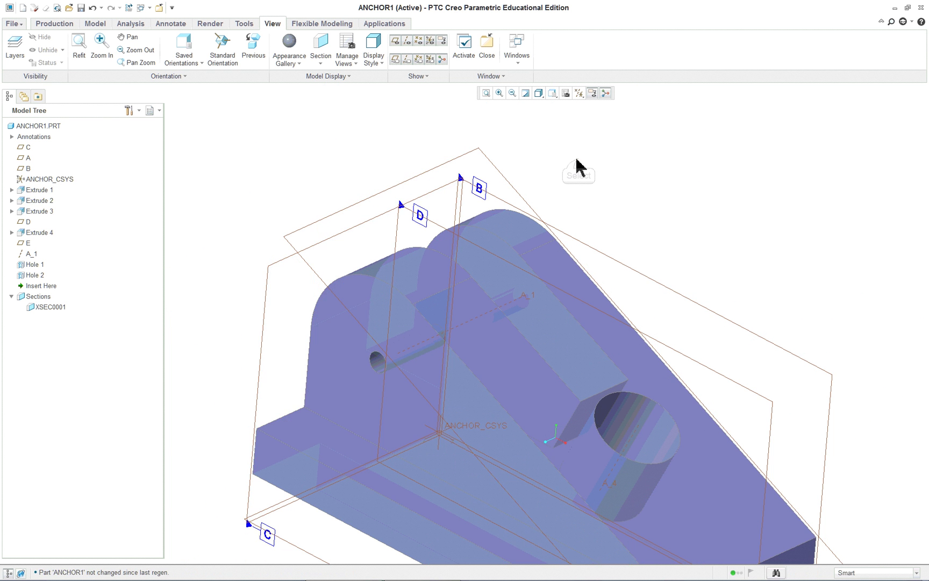
# Build the relation d14=d8/2 in the Relations editor by picking the rib dimensions, then accept it.
pyautogui.click(245, 24)
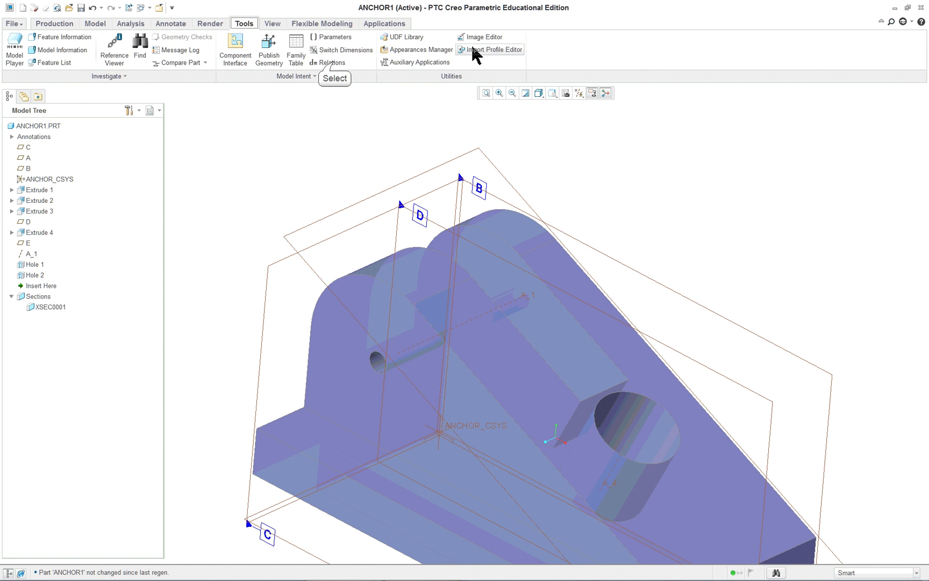
pyautogui.click(325, 62)
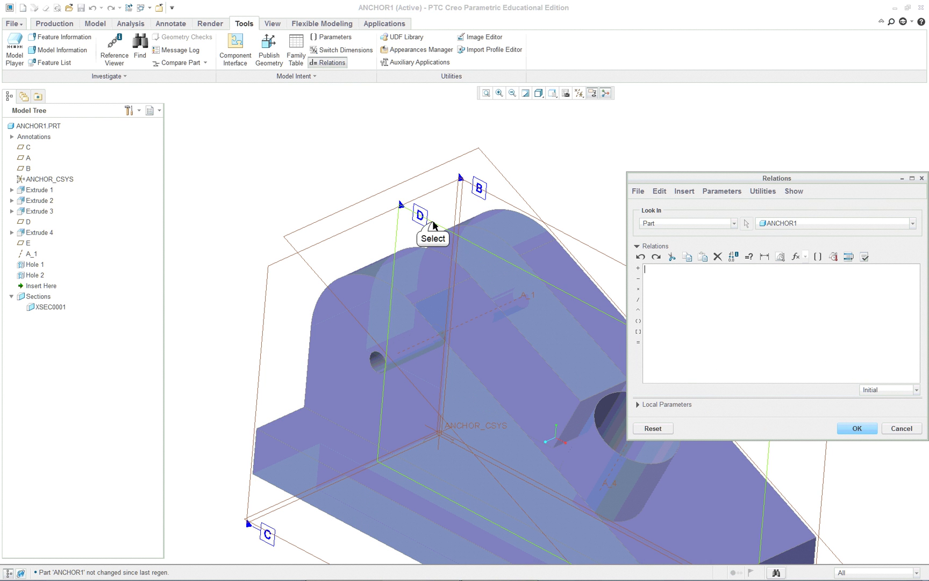
pyautogui.click(434, 226)
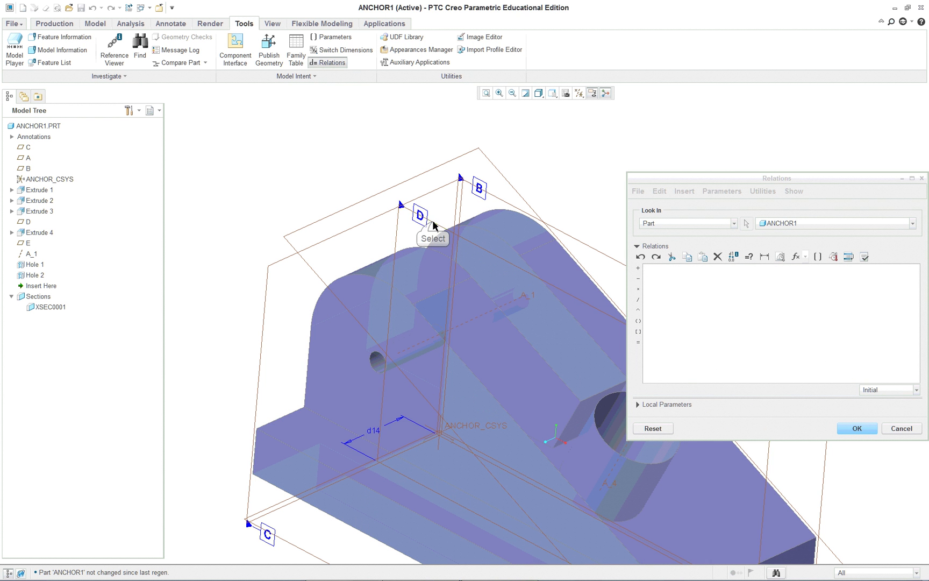
pyautogui.click(373, 434)
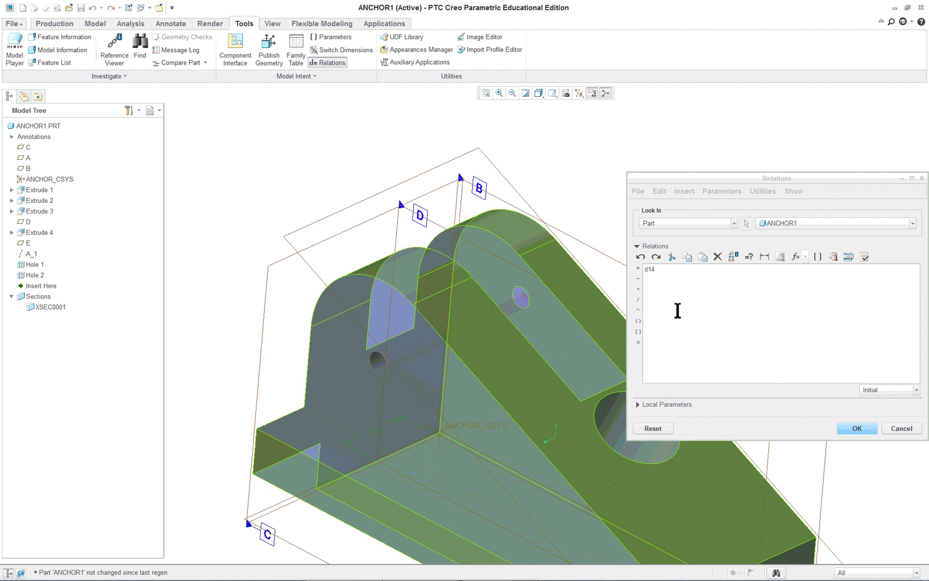
pyautogui.click(639, 342)
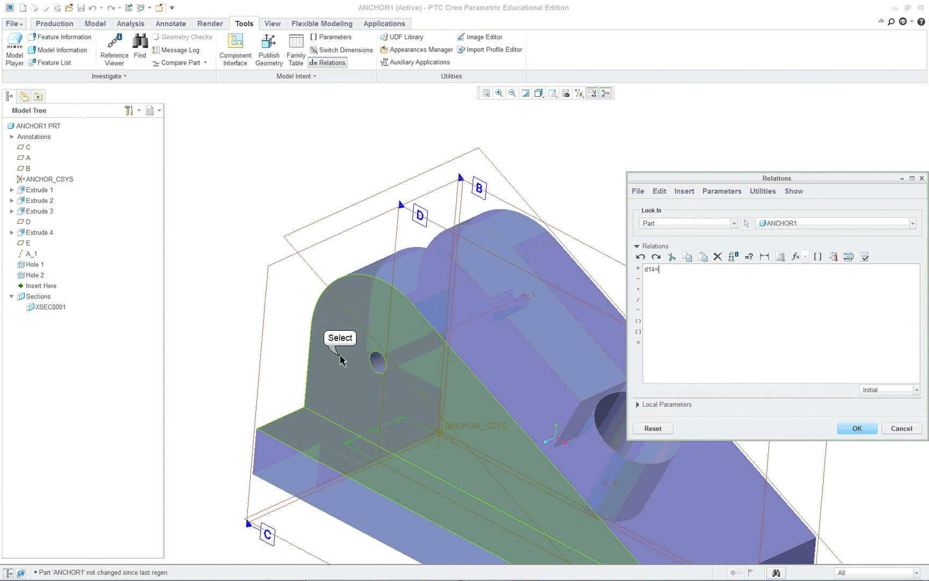
pyautogui.click(340, 361)
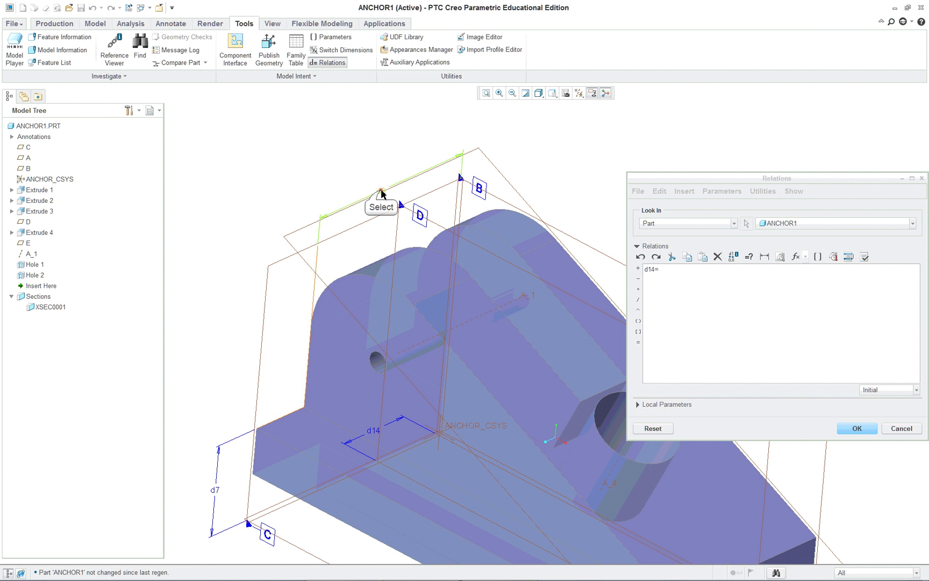
pyautogui.click(640, 301)
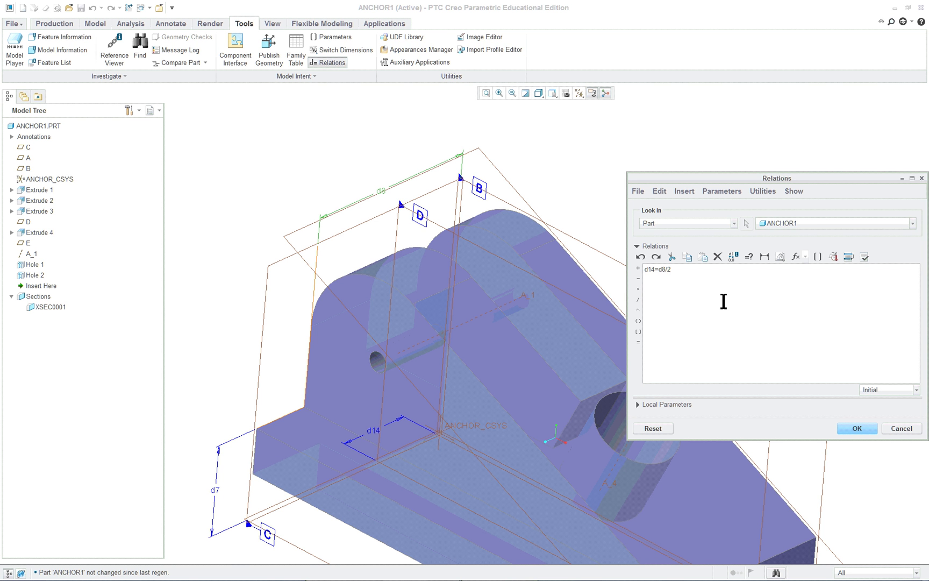
pyautogui.click(857, 428)
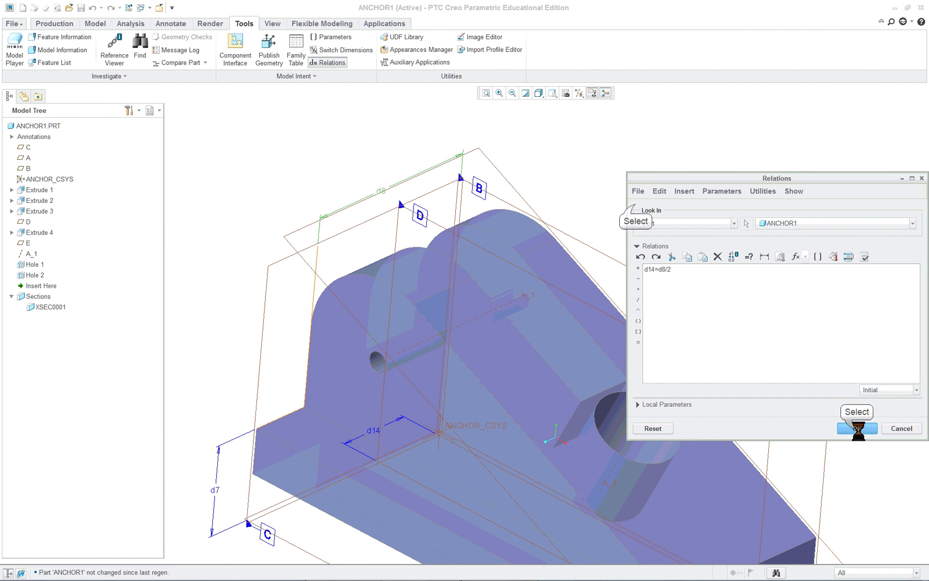
pyautogui.scroll(-3, 665, 224)
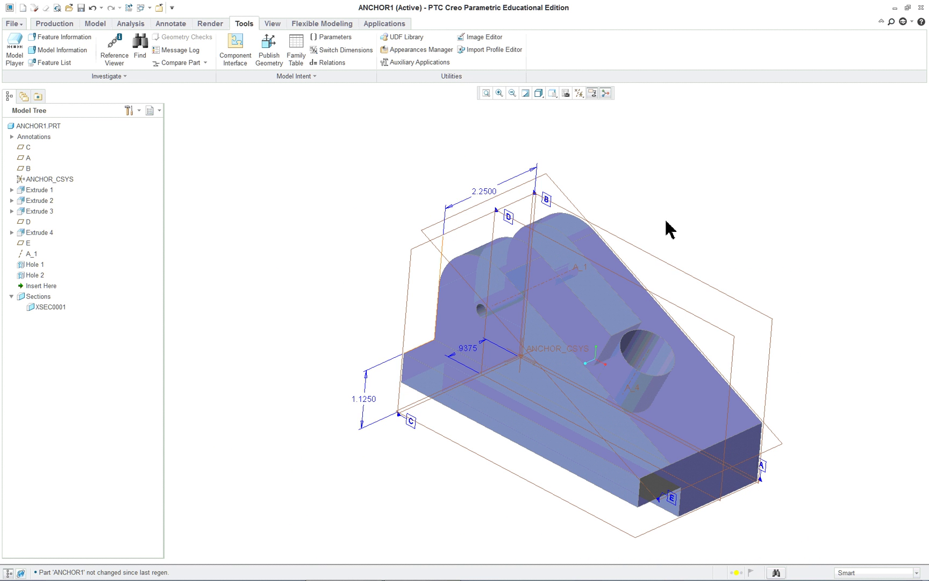
# Regenerate ANCHOR1 from the Model tab to apply the new relation.
pyautogui.moveTo(425, 211); pyautogui.dragTo(407, 202, button='middle')
pyautogui.rightClick(675, 182)
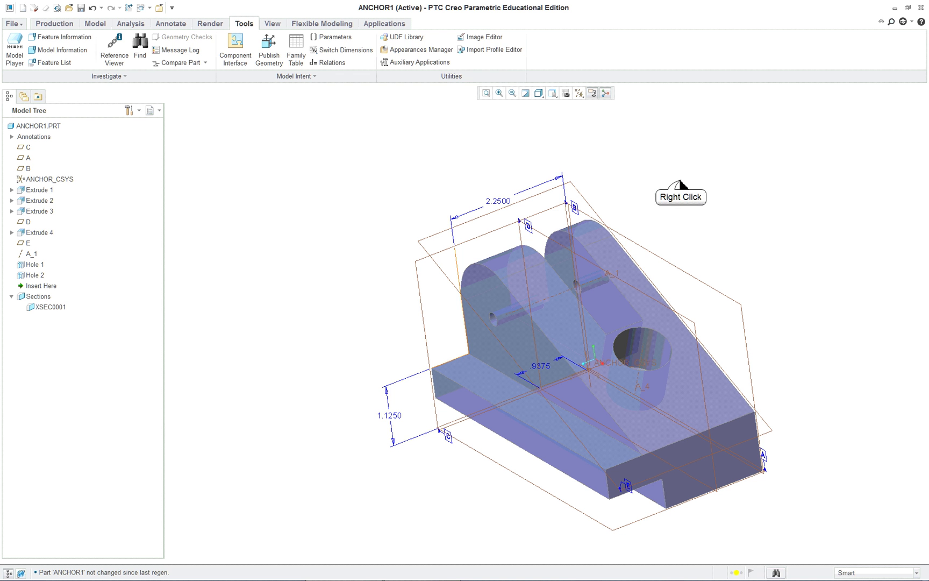
pyautogui.click(58, 33)
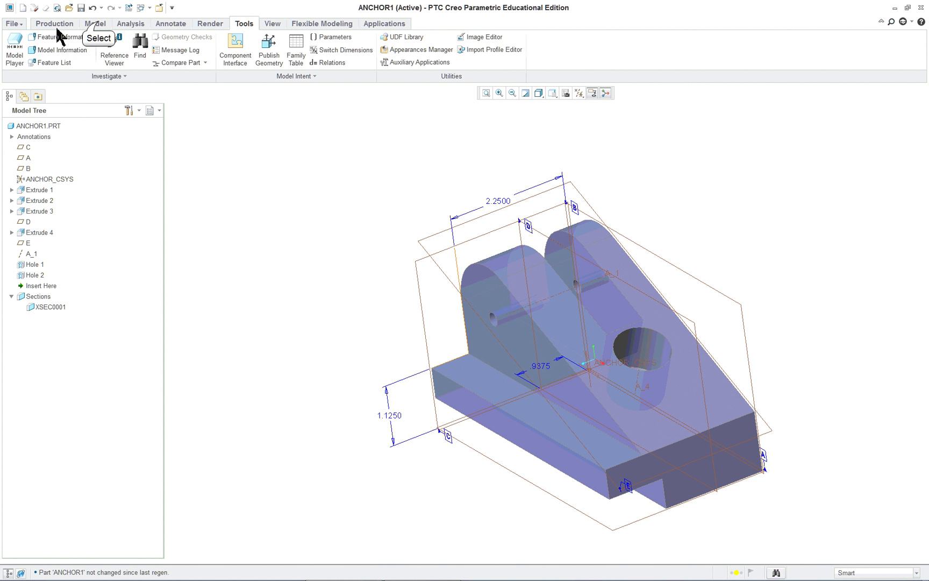
pyautogui.click(97, 24)
pyautogui.click(21, 49)
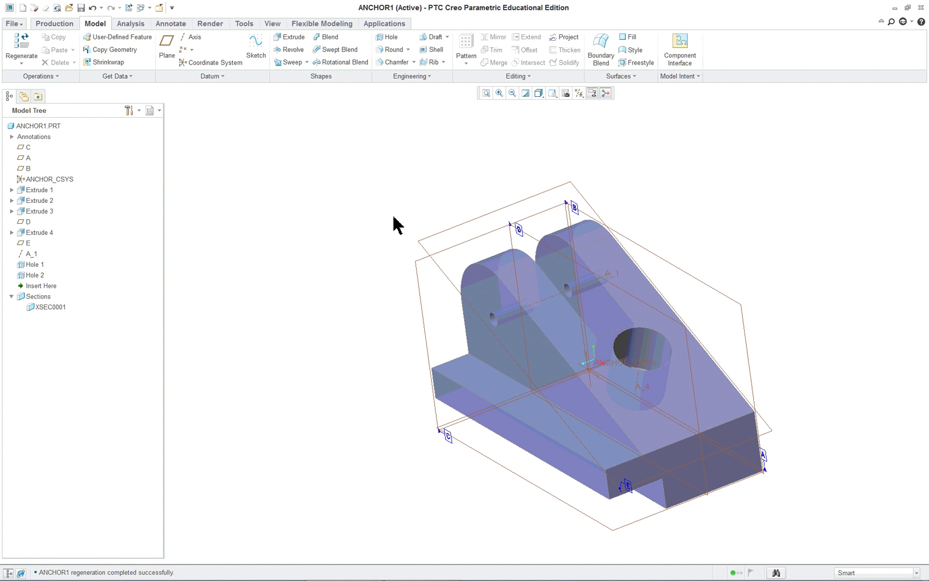
# Check that datum D's relation-driven offset dimension now reads 1.1250.
pyautogui.doubleClick(524, 241)
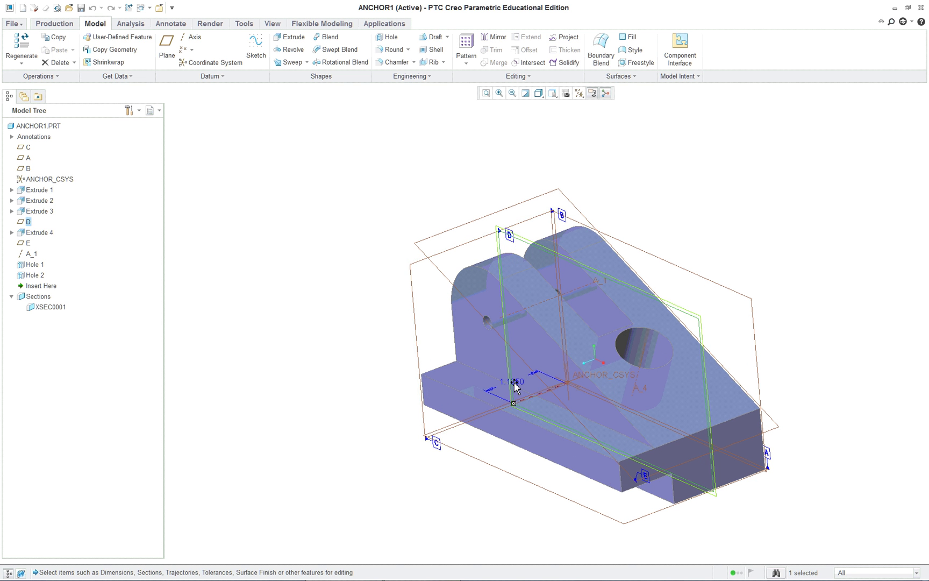
pyautogui.moveTo(525, 380); pyautogui.dragTo(598, 398, button='middle')
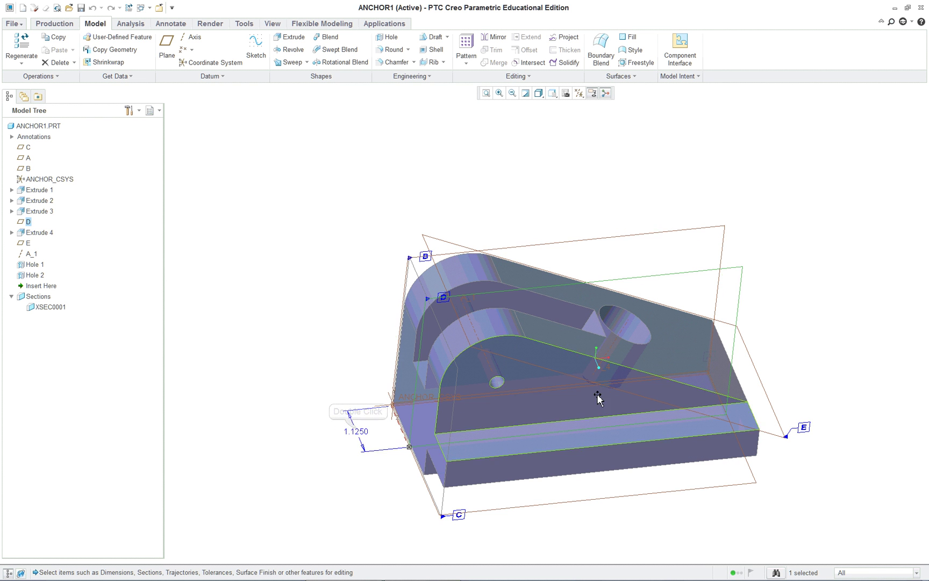
pyautogui.doubleClick(351, 432)
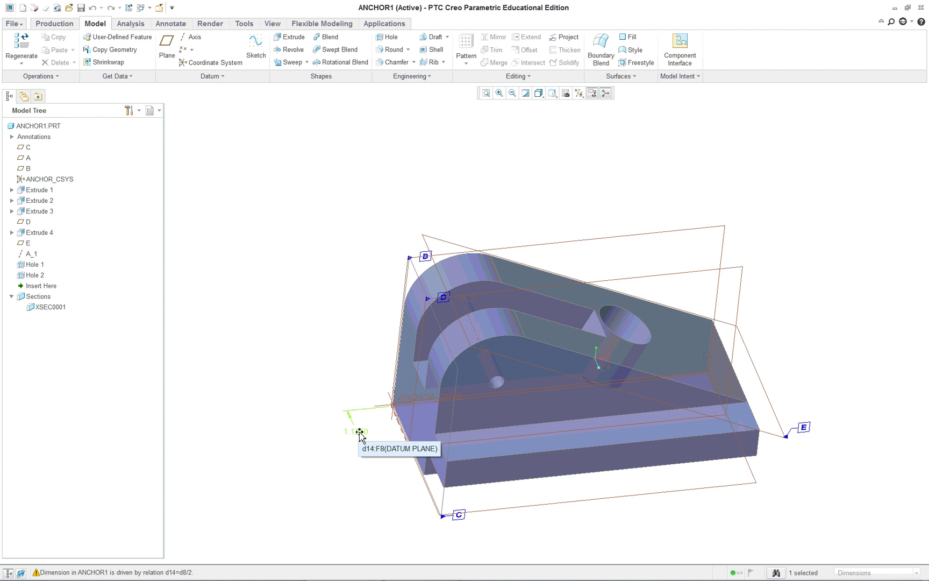
pyautogui.click(360, 432)
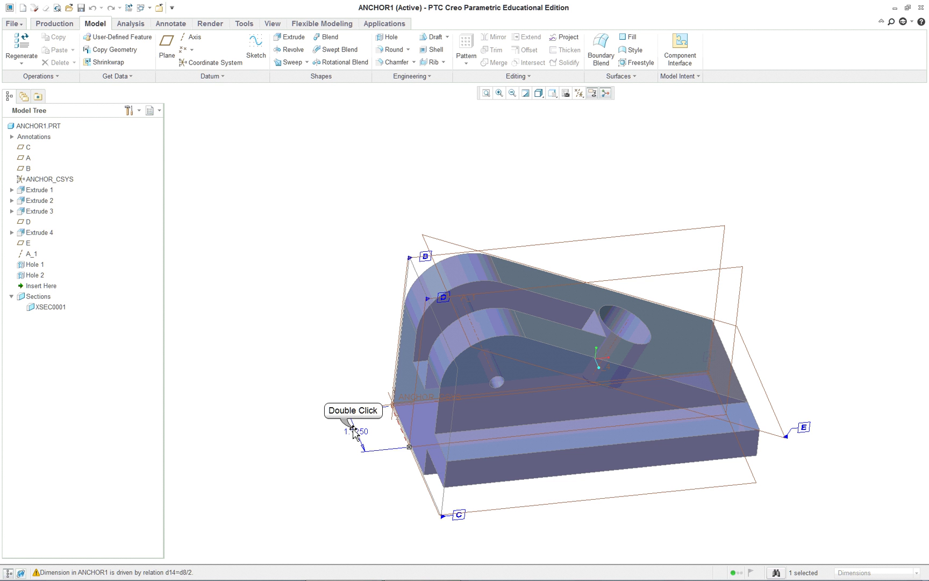
pyautogui.moveTo(282, 435); pyautogui.dragTo(483, 357, button='middle')
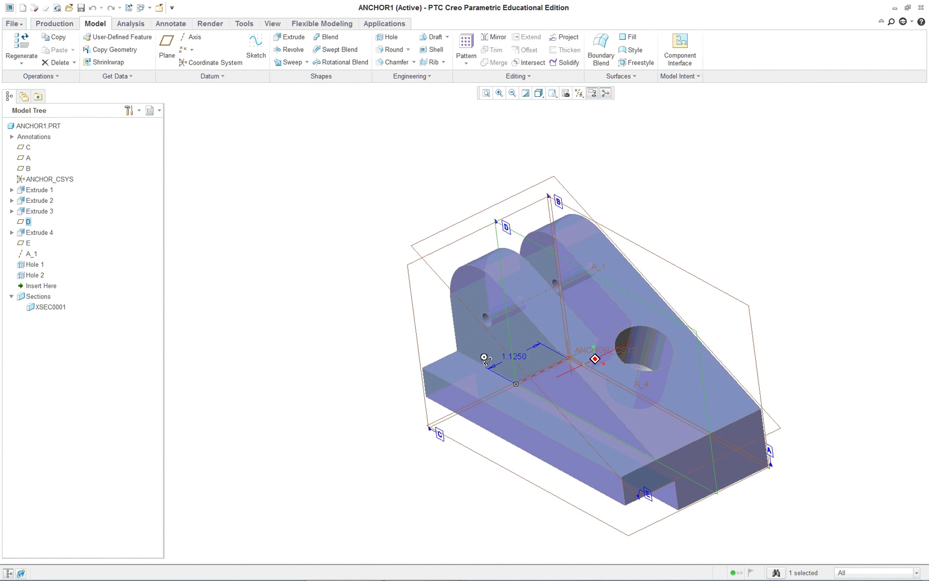
# Start redefining the large hole, Hole 2, with Edit Definition.
pyautogui.scroll(3, 836, 304)
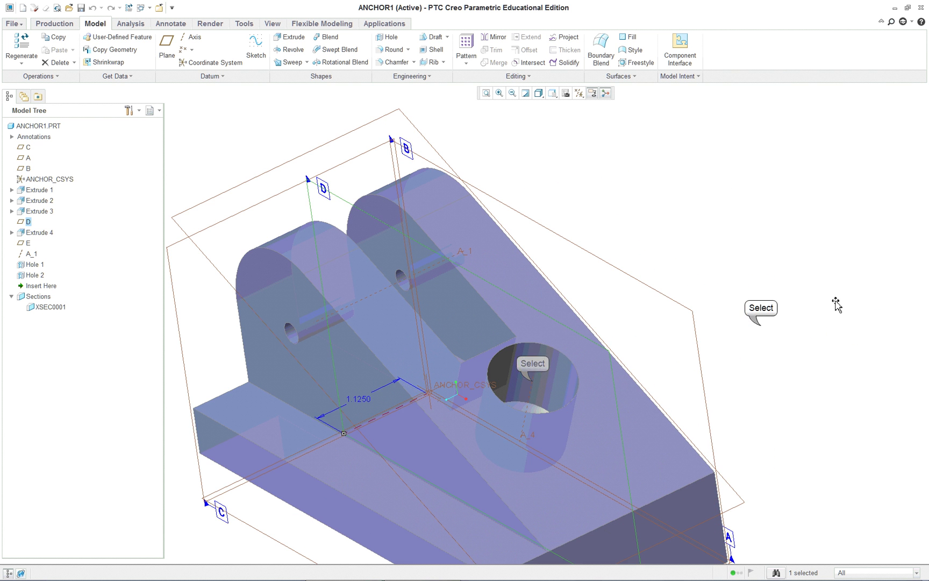
pyautogui.click(529, 387)
pyautogui.moveTo(720, 355)
pyautogui.keyDown('ctrl'); pyautogui.mouseDown(button='middle')
pyautogui.moveTo(725, 394)
pyautogui.moveTo(743, 363)
pyautogui.mouseUp(button='middle'); pyautogui.keyUp('ctrl')
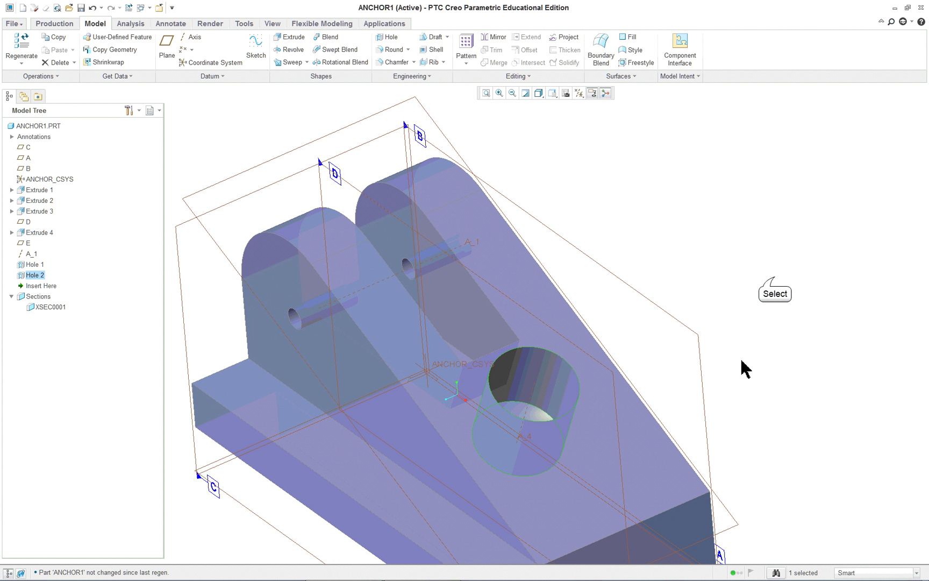
pyautogui.click(321, 165)
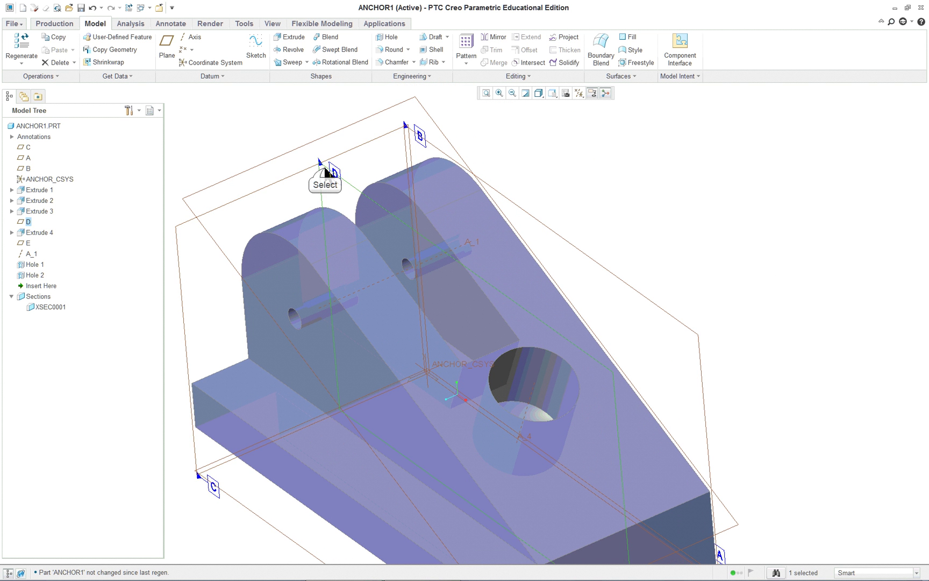
pyautogui.rightClick(706, 224)
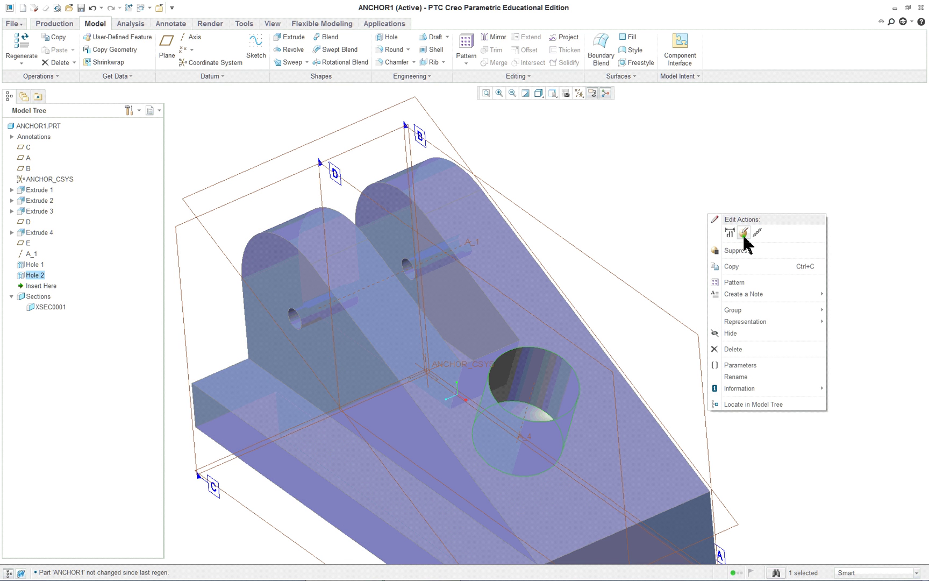
pyautogui.click(744, 237)
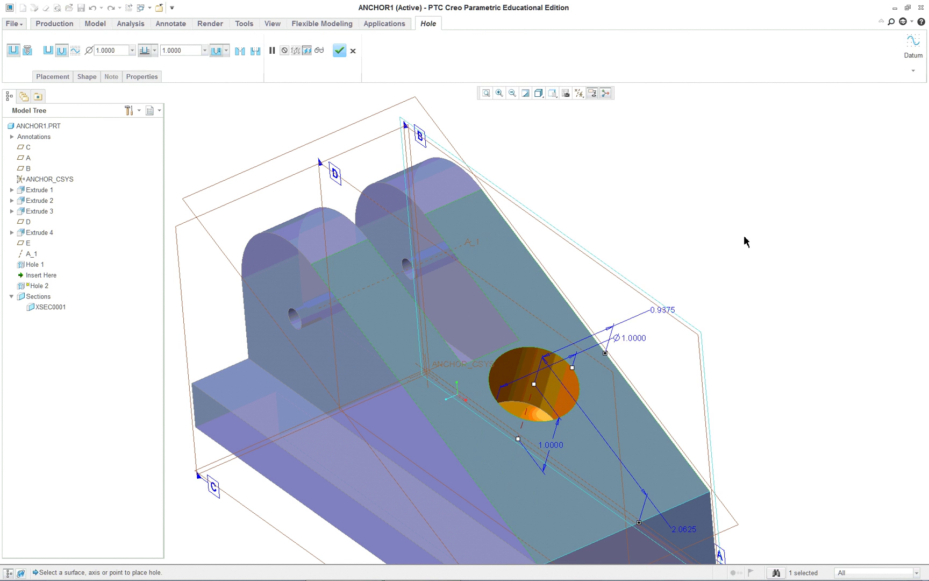
# Remove the datum B offset reference from the hole's placement references.
pyautogui.click(54, 77)
pyautogui.click(70, 175)
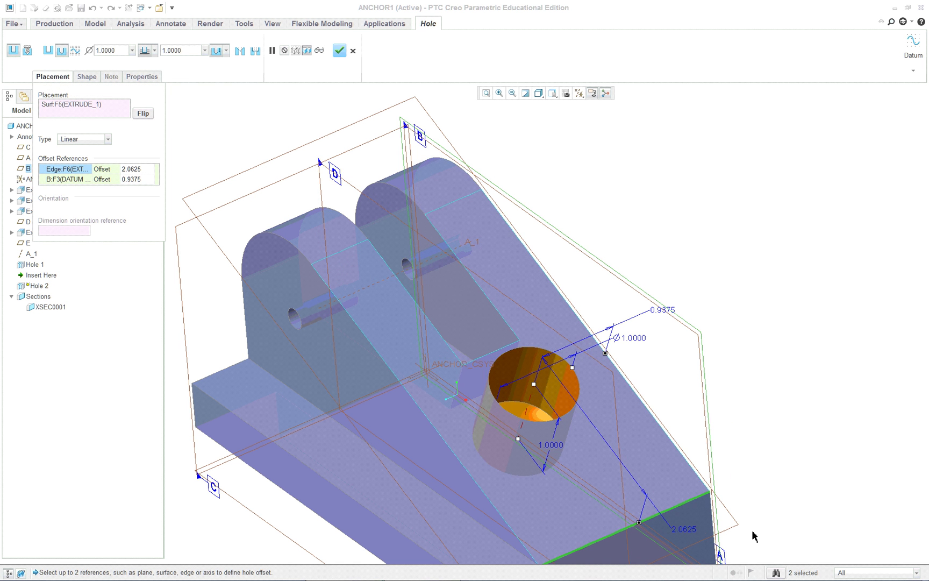
pyautogui.scroll(-2, 755, 546)
pyautogui.scroll(2, 753, 550)
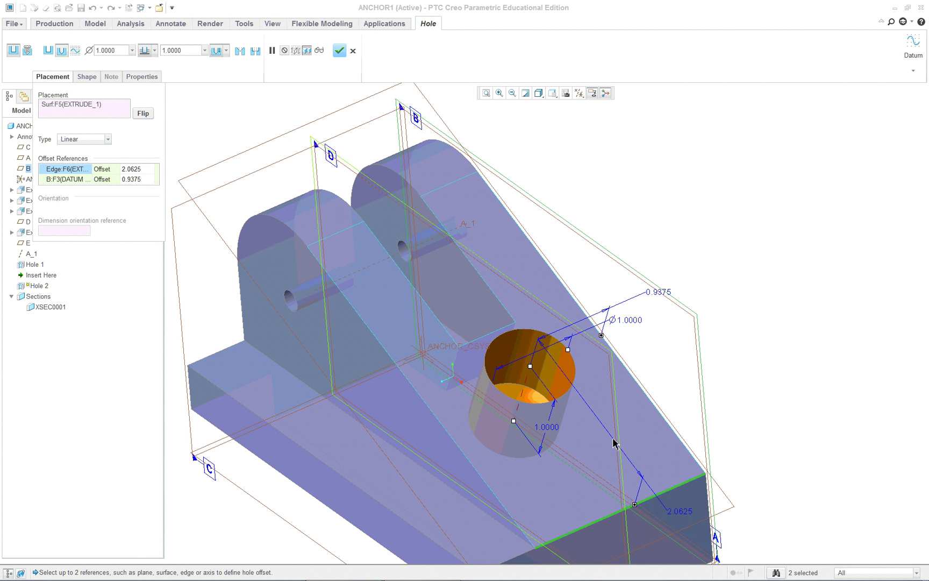
pyautogui.click(67, 179)
pyautogui.rightClick(72, 181)
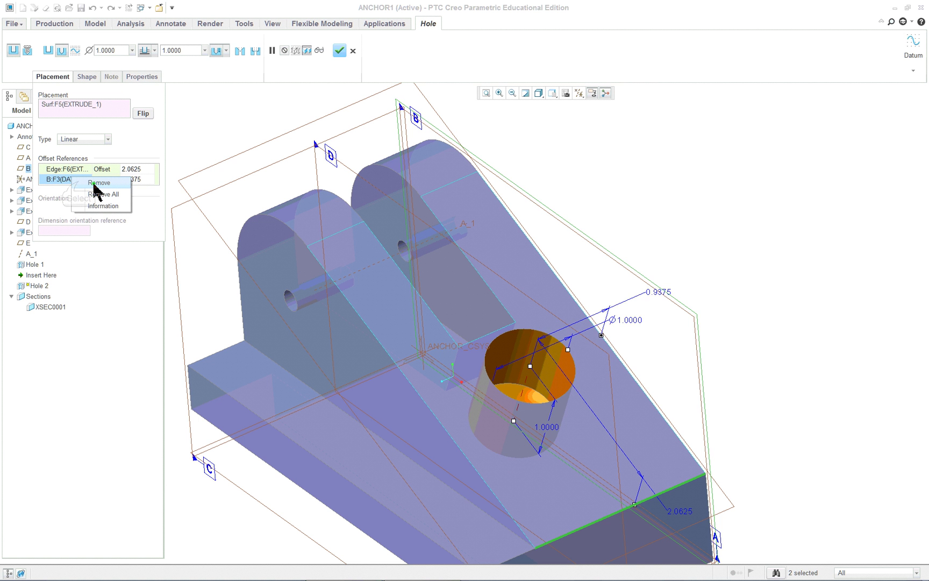
pyautogui.click(97, 183)
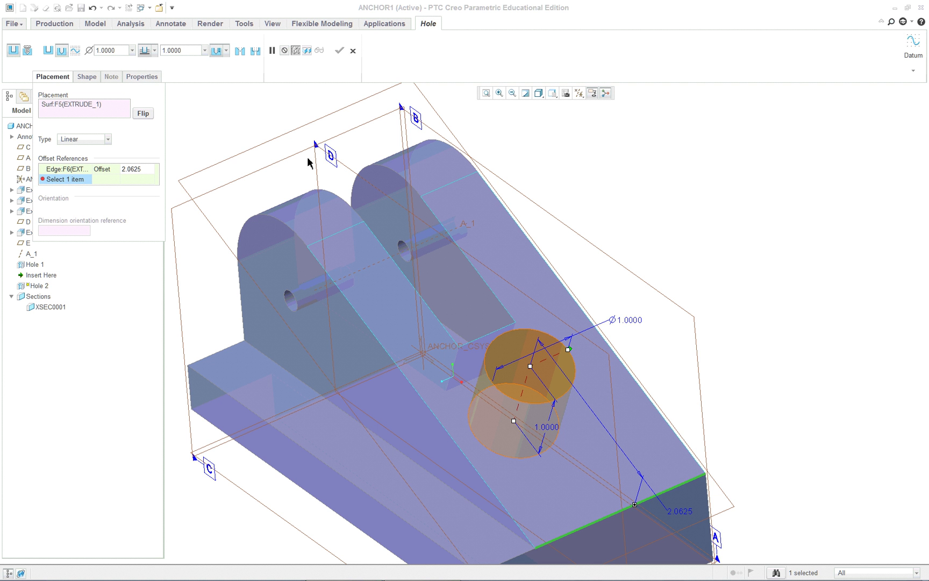
# Add datum plane D as a placement reference set to Align and finish the hole.
pyautogui.click(335, 164)
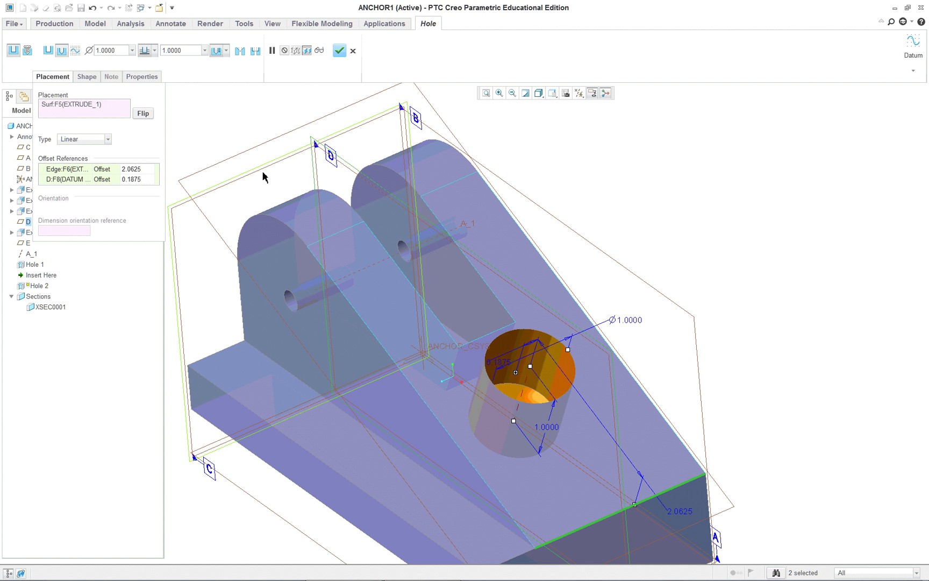
pyautogui.click(112, 180)
pyautogui.click(116, 180)
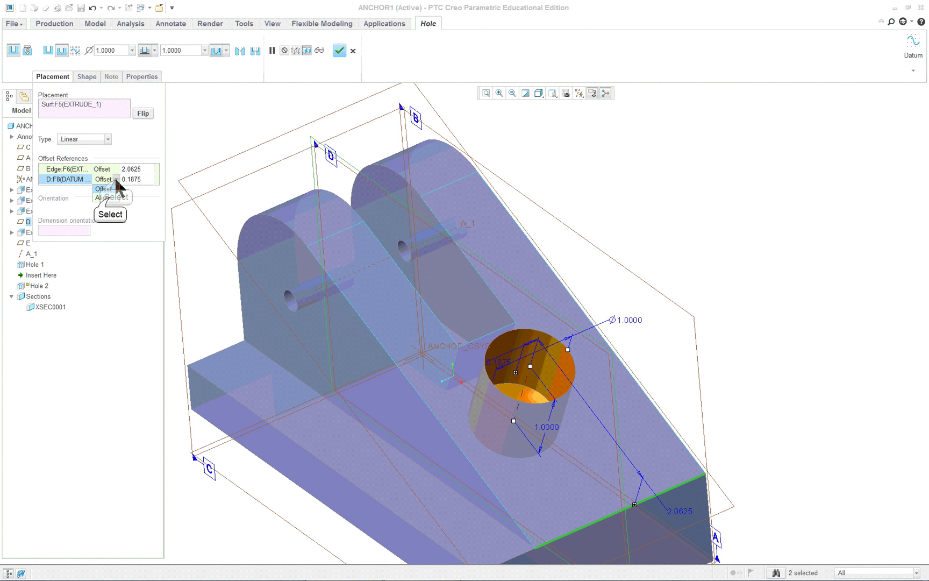
pyautogui.click(112, 194)
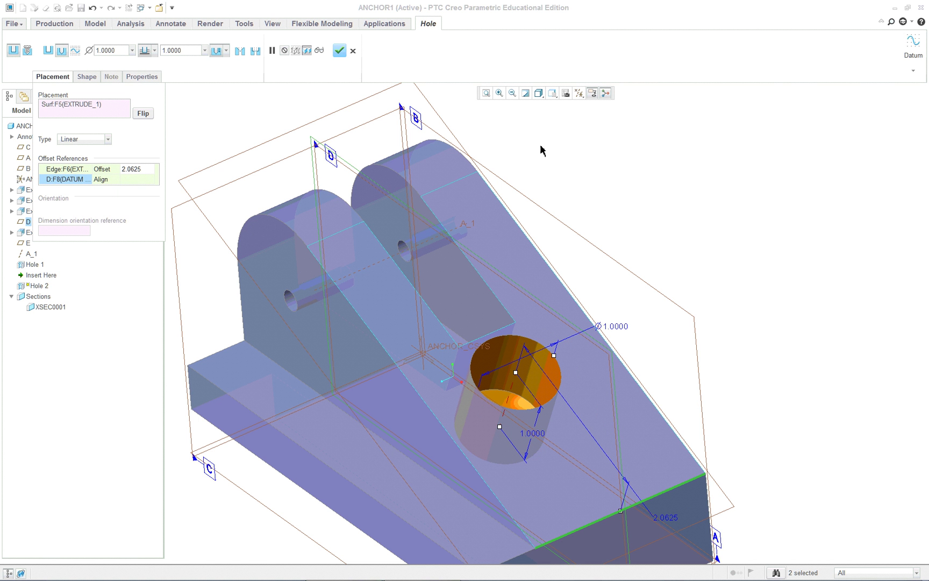
pyautogui.click(340, 51)
# Change the upper protrusion's 2.2500 offset dimension to 1.875.
pyautogui.scroll(-3, 785, 304)
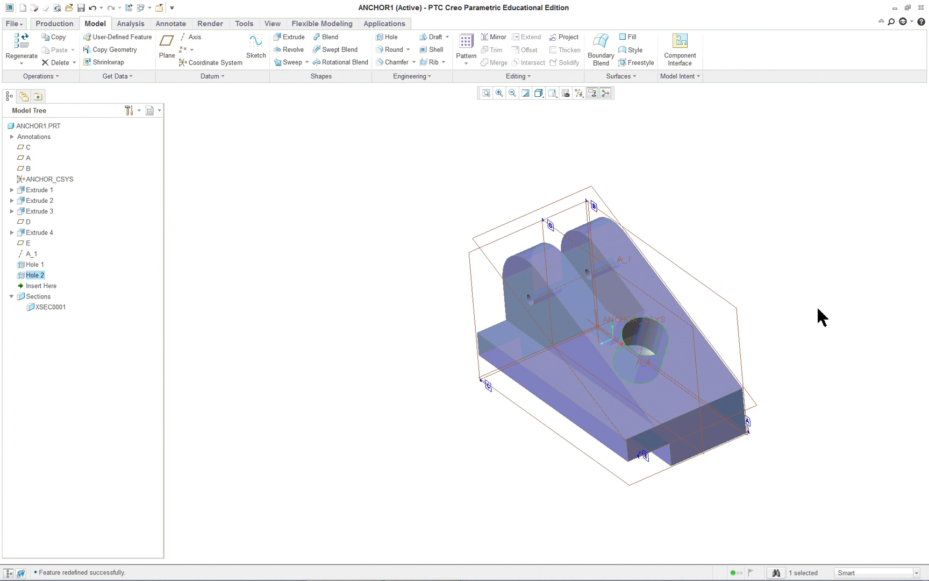
pyautogui.moveTo(821, 317)
pyautogui.mouseDown(button='middle')
pyautogui.moveTo(869, 284)
pyautogui.moveTo(835, 316)
pyautogui.mouseUp(button='middle')
pyautogui.click(836, 315)
pyautogui.scroll(3, 862, 341)
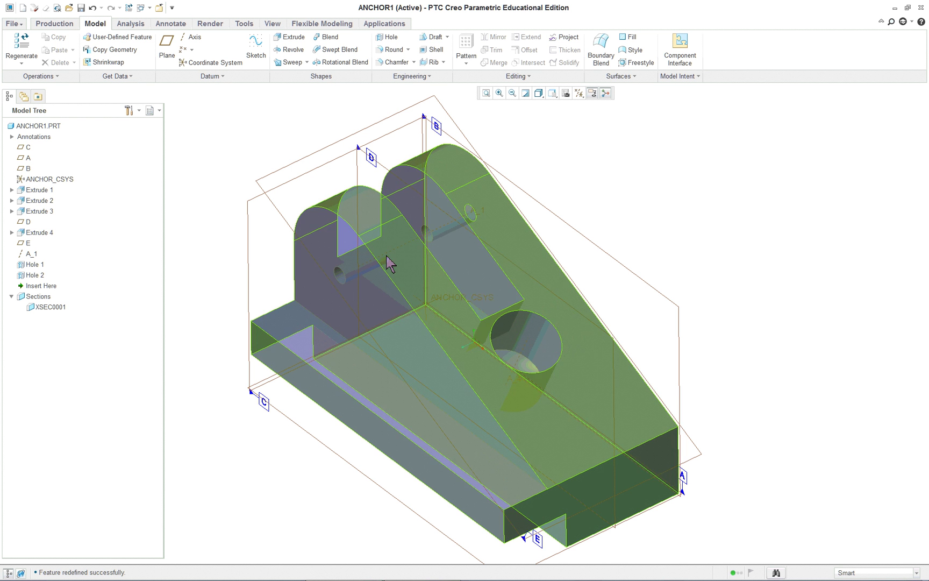
pyautogui.doubleClick(322, 241)
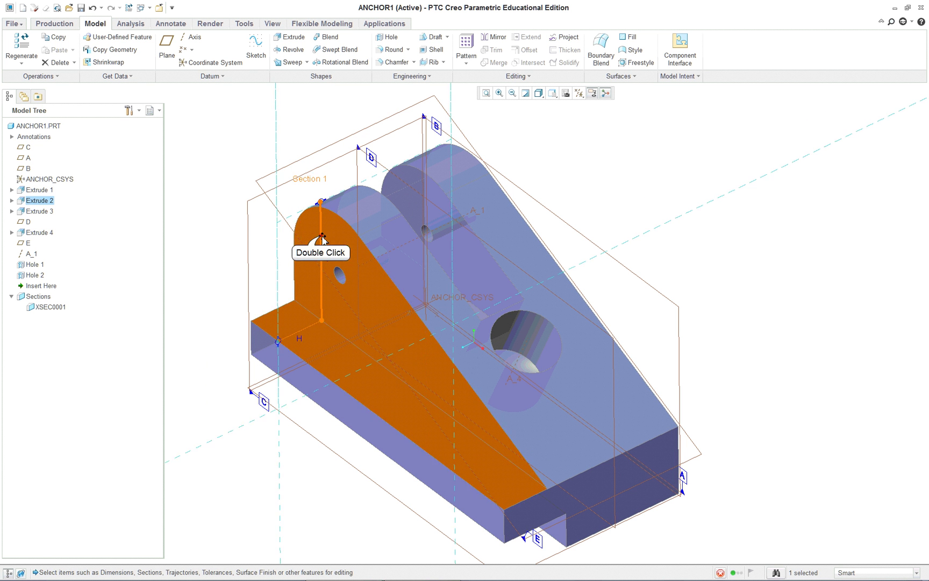
pyautogui.moveTo(605, 519); pyautogui.dragTo(633, 505, button='middle')
pyautogui.doubleClick(349, 171)
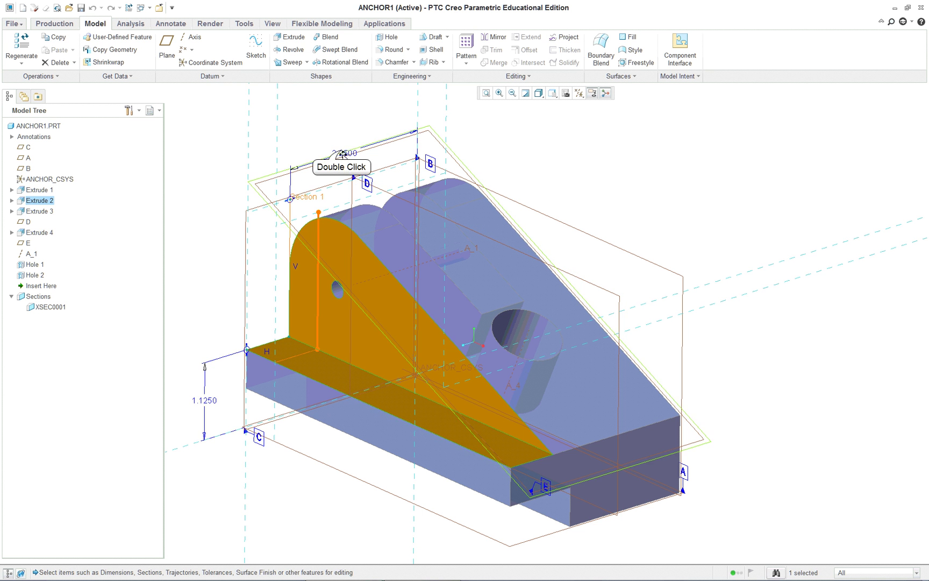
pyautogui.doubleClick(318, 258)
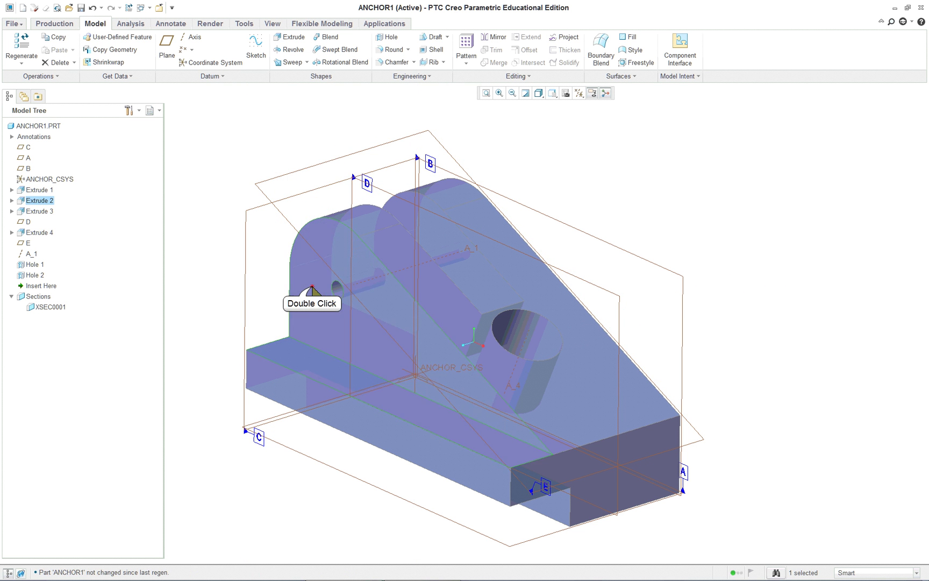
pyautogui.doubleClick(341, 154)
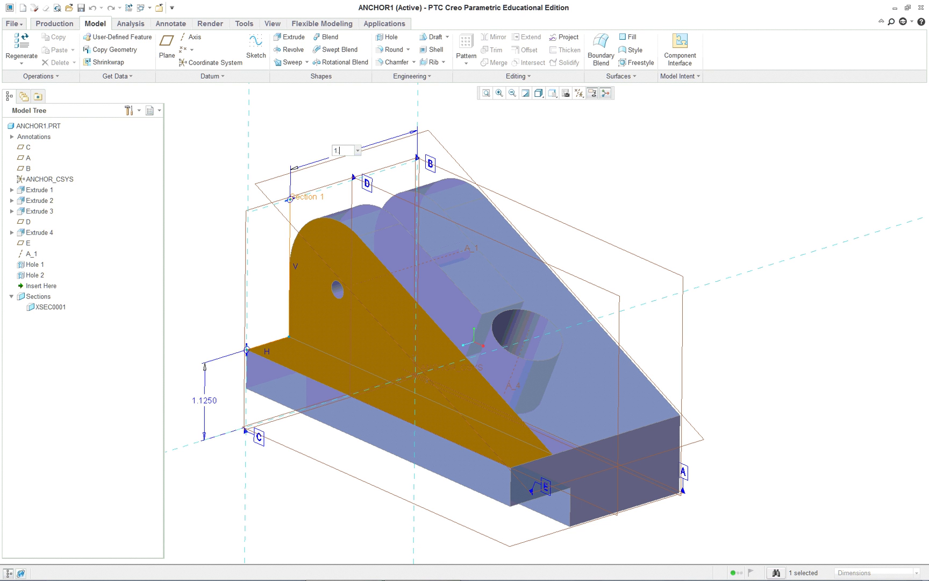
pyautogui.write('1.875')
pyautogui.press('Return')
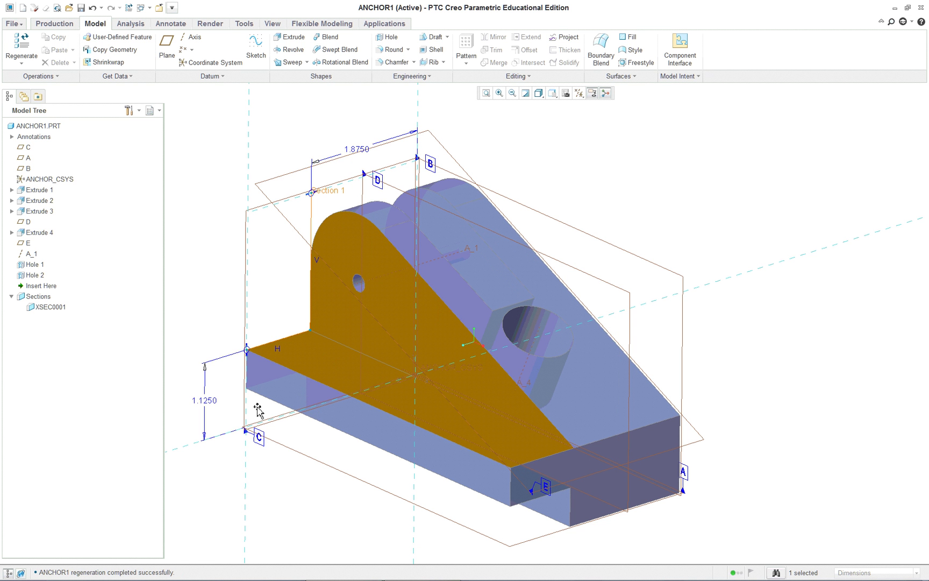
pyautogui.doubleClick(765, 502)
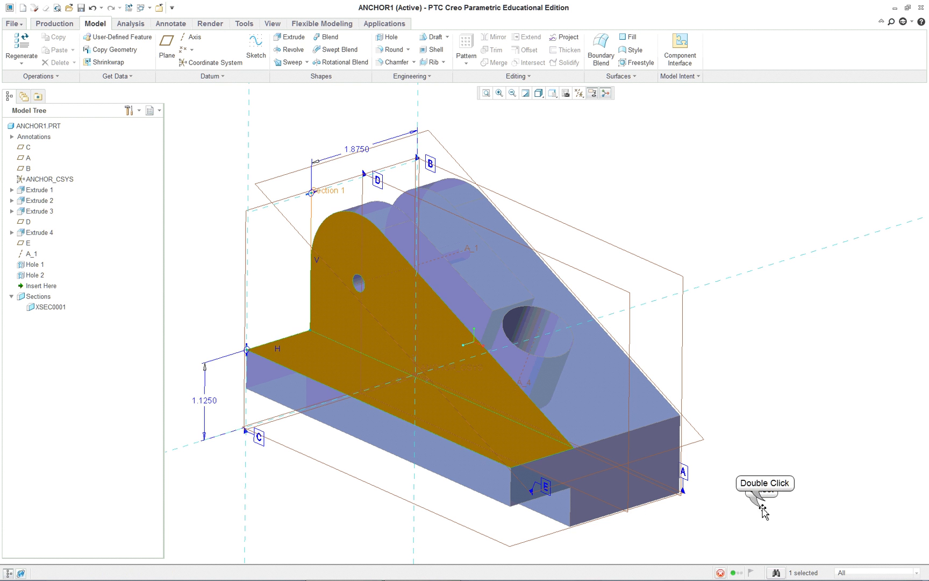
# Change Extrude 1's 3.0000 base length to 2.625 and regenerate.
pyautogui.doubleClick(598, 495)
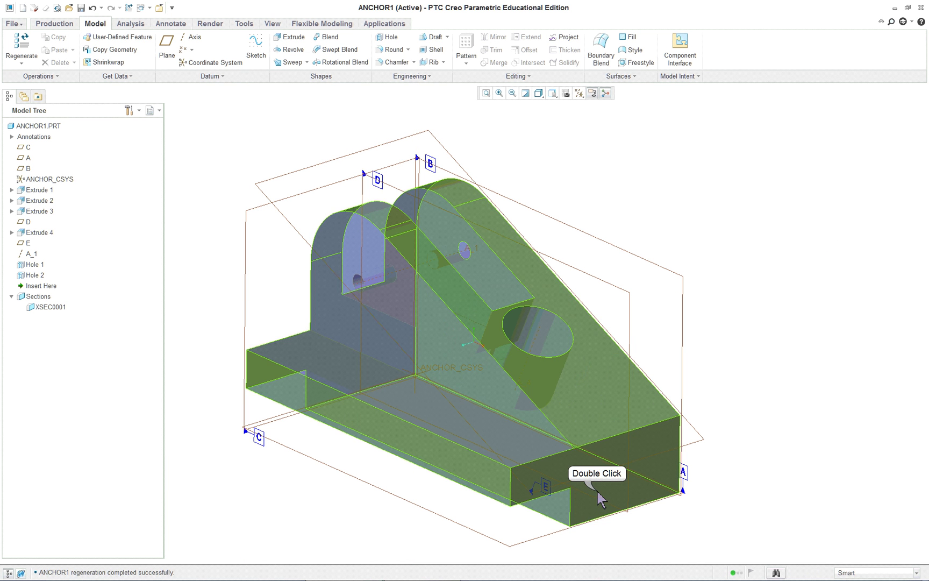
pyautogui.doubleClick(567, 467)
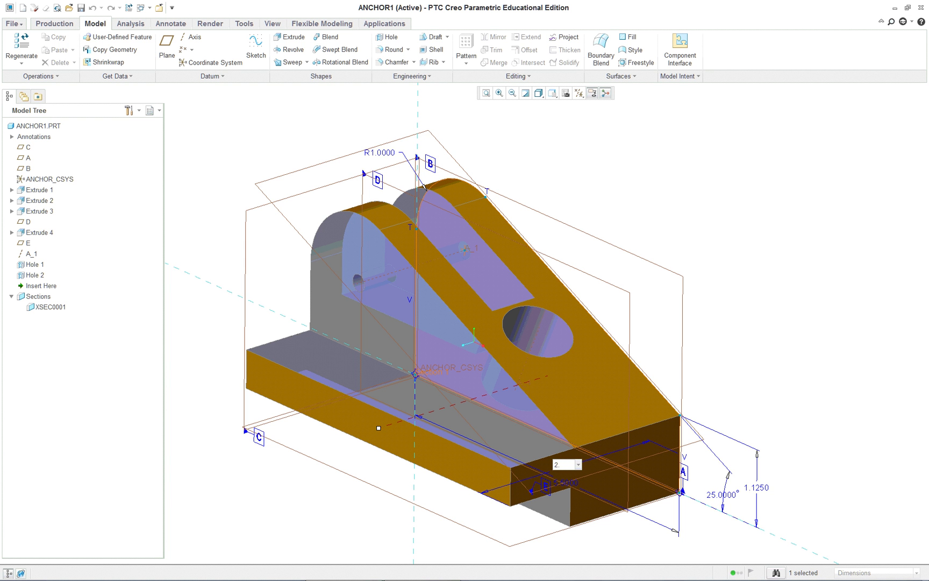
pyautogui.click(730, 340)
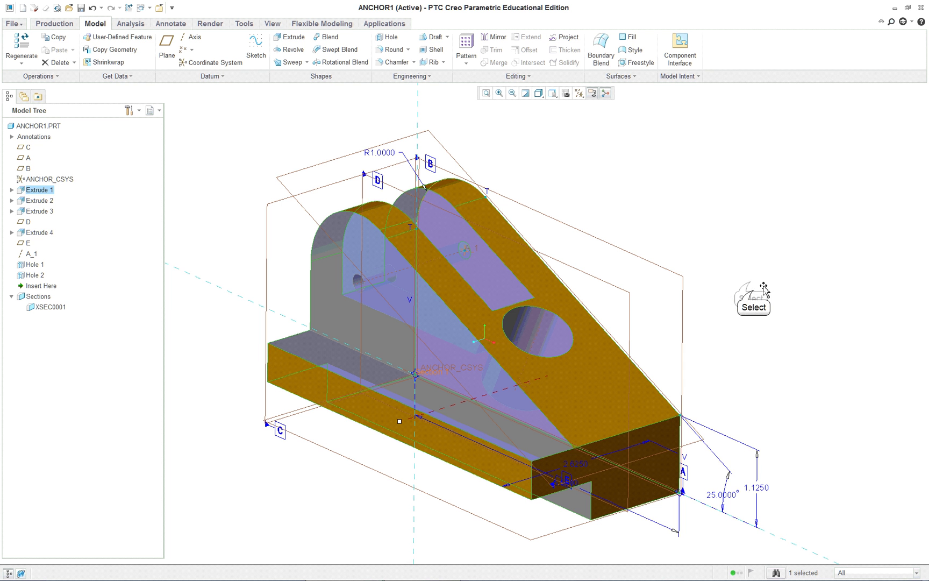
pyautogui.click(759, 293)
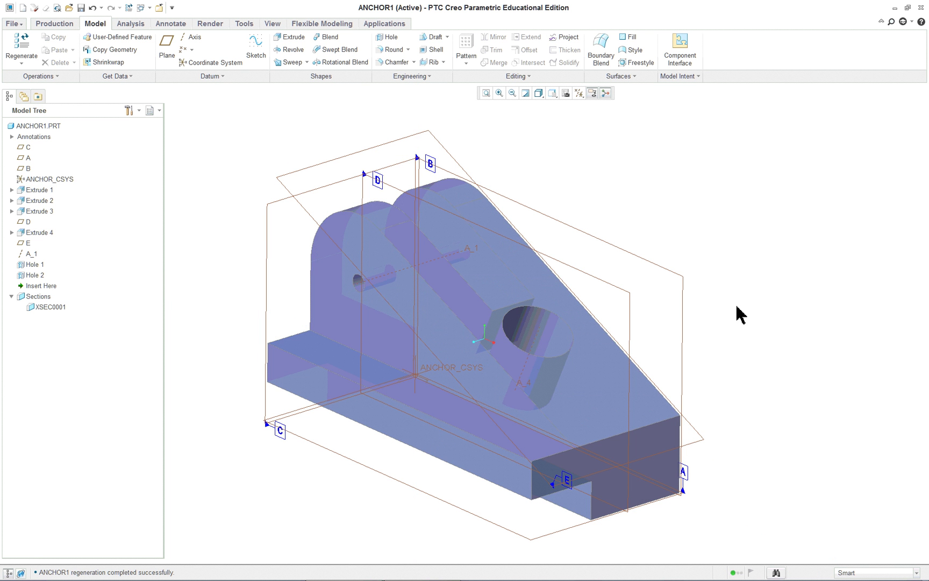
pyautogui.moveTo(741, 315)
pyautogui.mouseDown(button='middle')
pyautogui.moveTo(705, 338)
pyautogui.moveTo(727, 326)
pyautogui.moveTo(740, 293)
pyautogui.moveTo(722, 365)
pyautogui.mouseUp(button='middle')
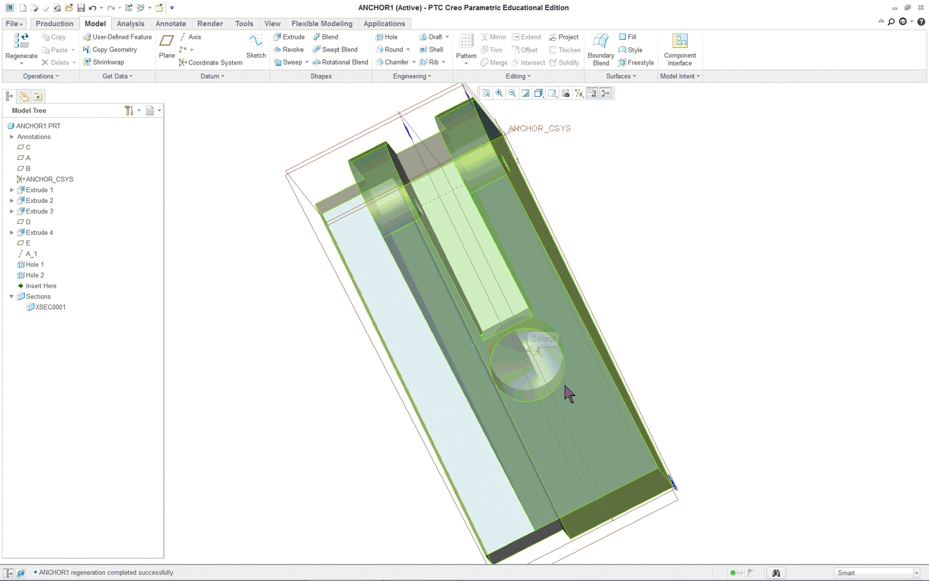
pyautogui.hotkey('ctrl', 'd')
pyautogui.click(546, 367)
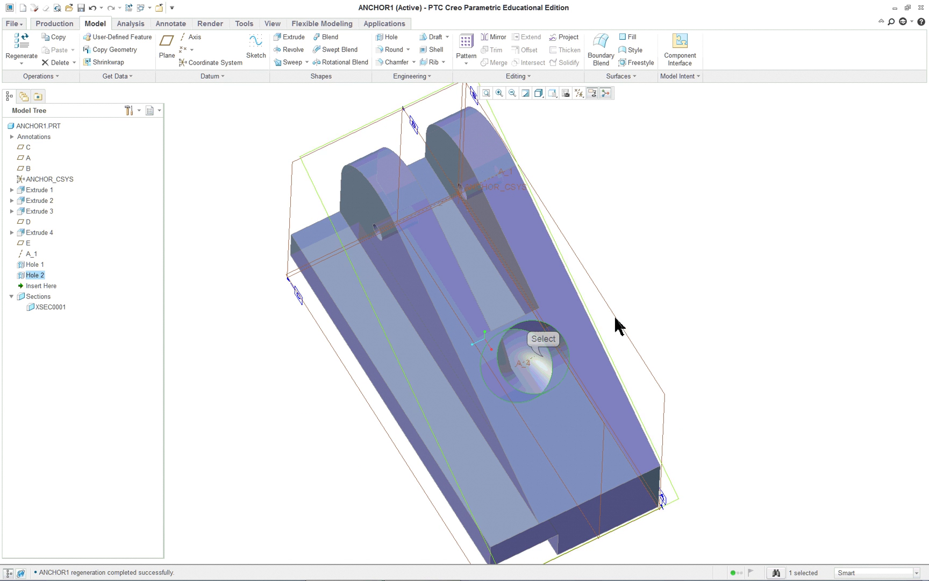
pyautogui.click(467, 239)
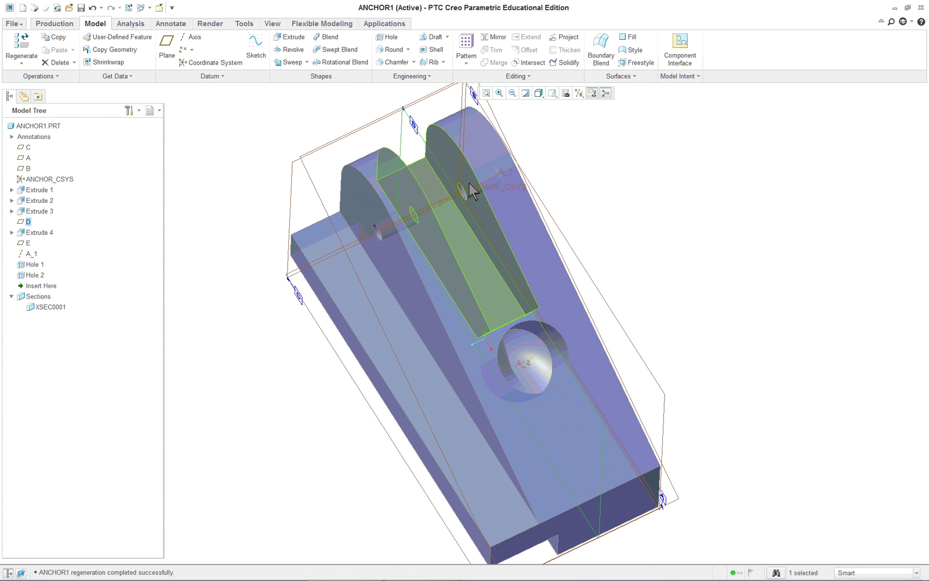
pyautogui.moveTo(586, 210); pyautogui.dragTo(556, 210, button='middle')
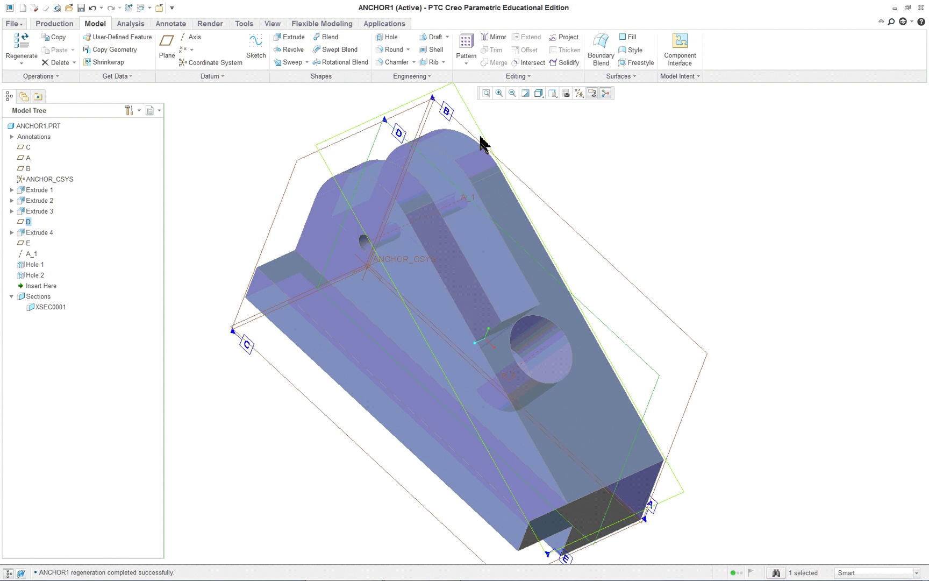
pyautogui.moveTo(446, 171); pyautogui.dragTo(370, 214, button='middle')
pyautogui.moveTo(699, 324)
pyautogui.mouseDown(button='middle')
pyautogui.moveTo(729, 303)
pyautogui.moveTo(709, 302)
pyautogui.moveTo(703, 288)
pyautogui.moveTo(713, 297)
pyautogui.moveTo(706, 306)
pyautogui.mouseUp(button='middle')
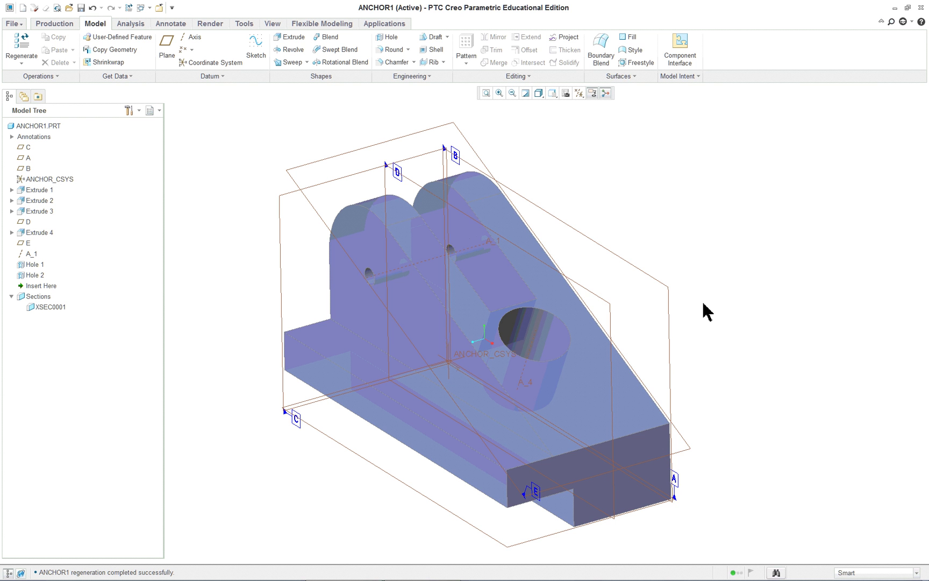
pyautogui.hotkey('alt', 'Tab')
pyautogui.scroll(-15, 705, 304)
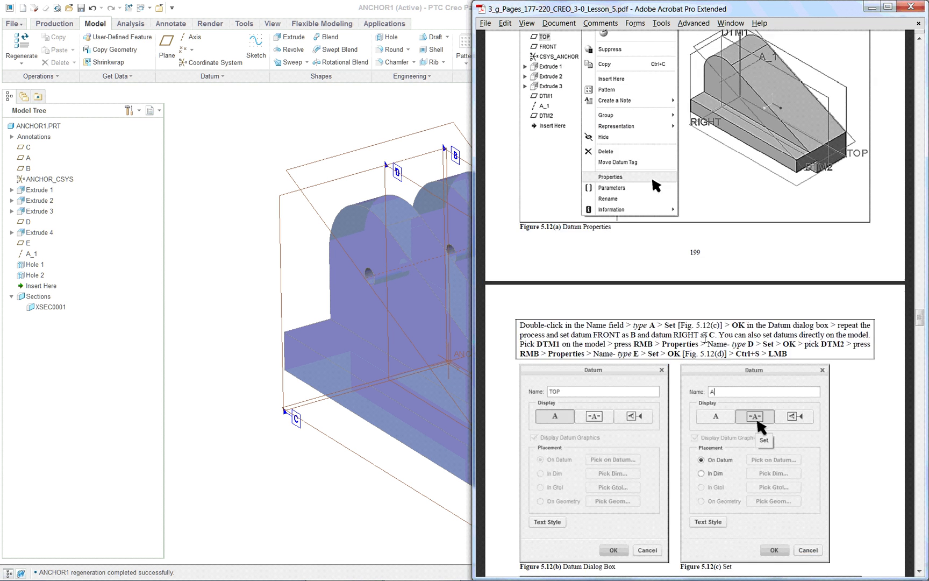
pyautogui.scroll(-20, 704, 337)
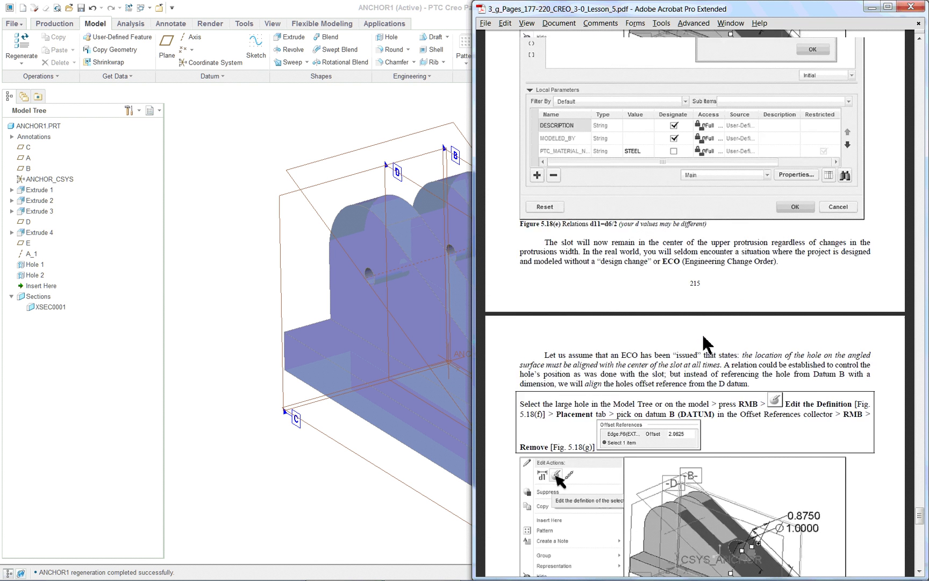
# Back in Creo, start a Move using Dragger from the Flexible Modeling tab.
pyautogui.hotkey('alt', 'Tab')
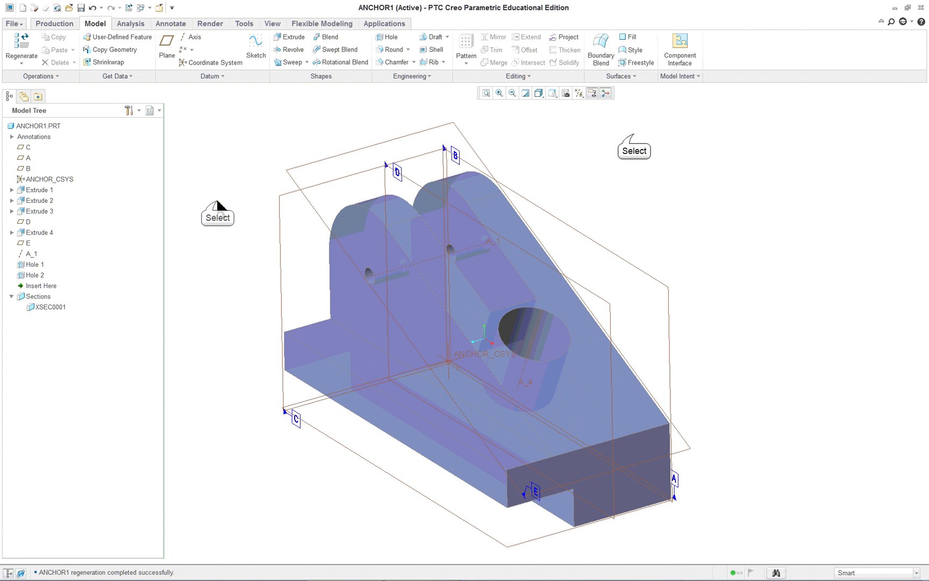
pyautogui.click(336, 24)
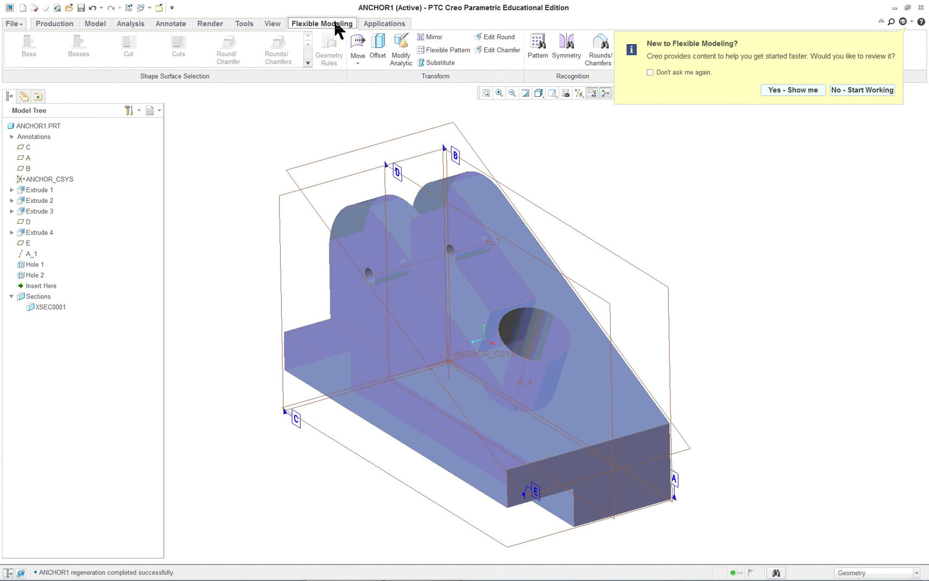
pyautogui.click(843, 91)
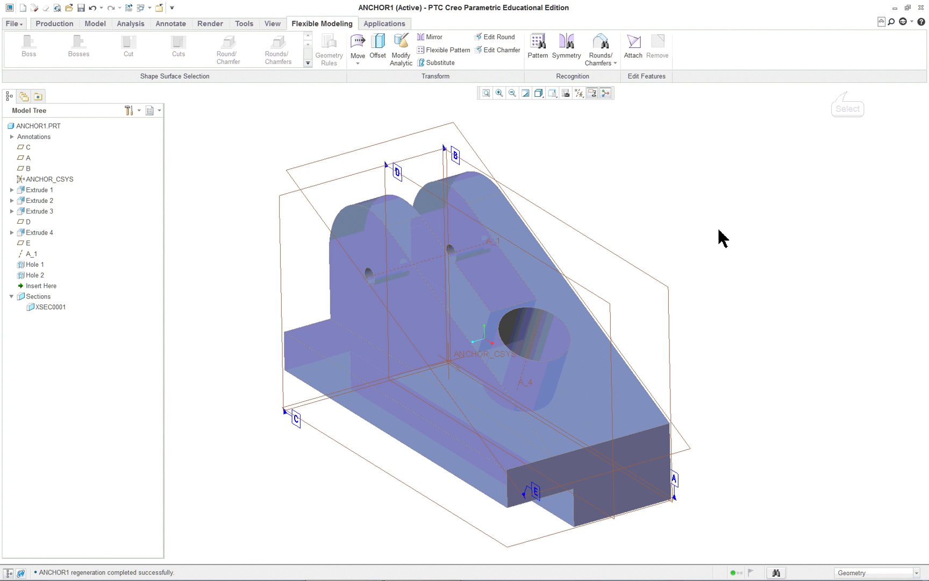
pyautogui.click(357, 58)
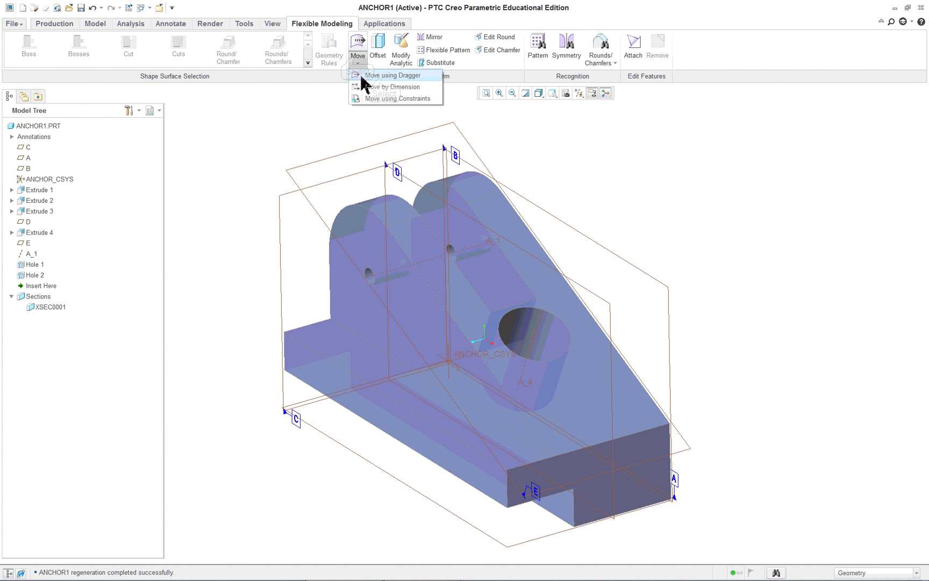
pyautogui.click(385, 80)
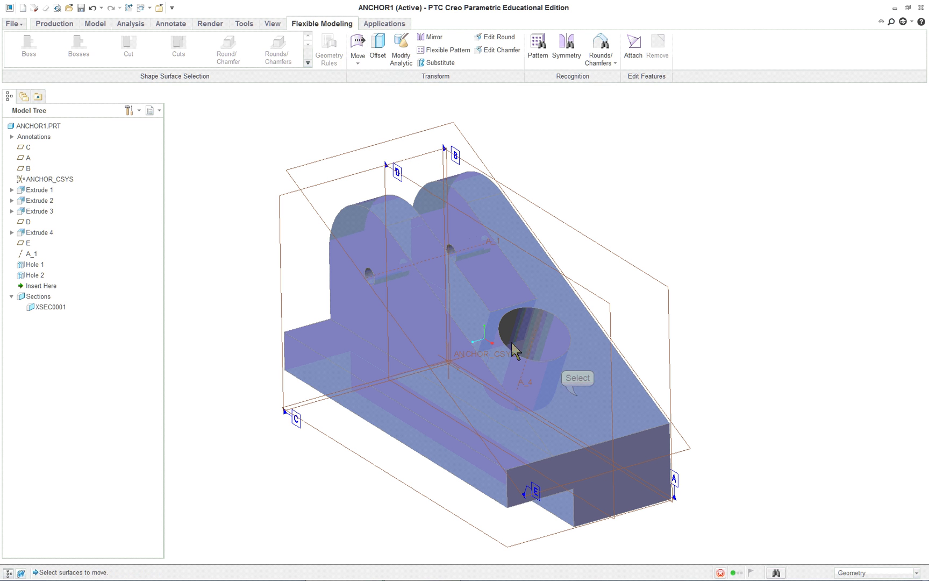
# Select the slanted top block's surfaces and drag them up along the slope.
pyautogui.click(579, 399)
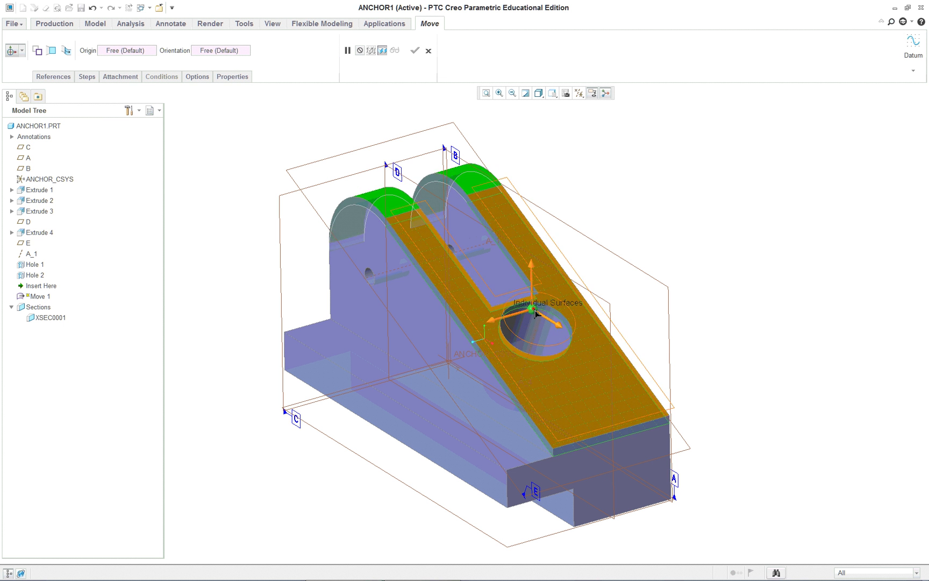
pyautogui.moveTo(531, 327); pyautogui.dragTo(528, 293)
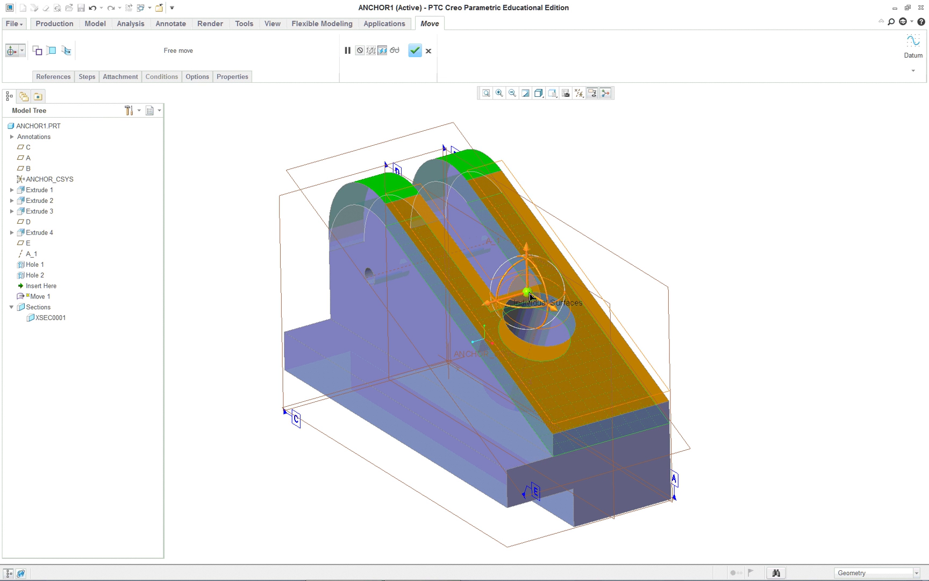
pyautogui.click(501, 282)
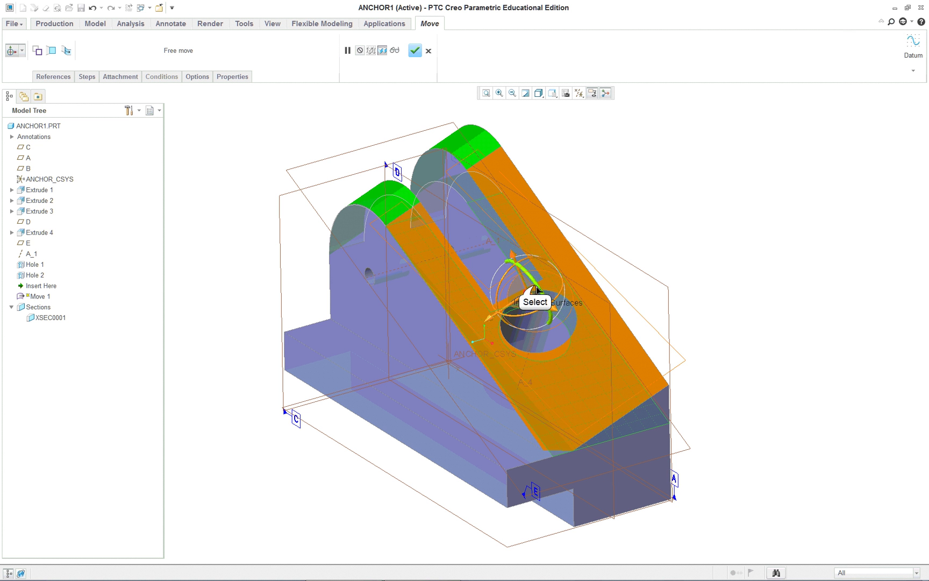
pyautogui.moveTo(538, 291); pyautogui.dragTo(545, 300)
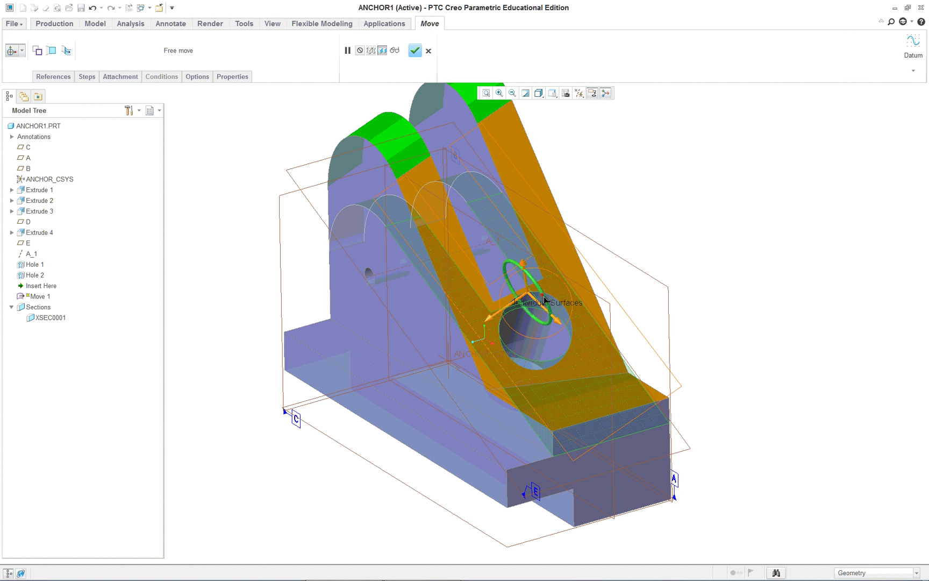
pyautogui.moveTo(631, 256); pyautogui.dragTo(554, 157, button='middle')
# Accept the Move feature, then suppress Move 1 from the model tree.
pyautogui.click(414, 52)
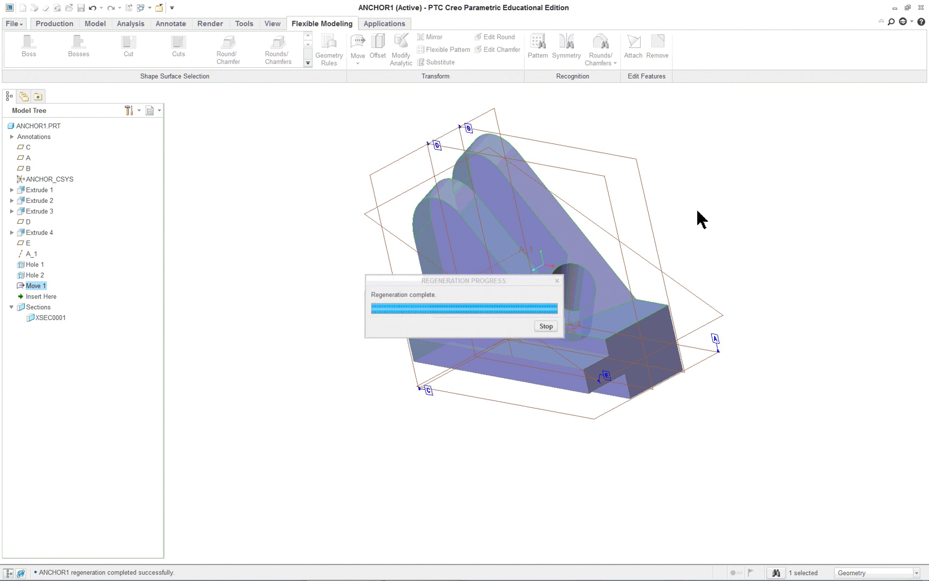
pyautogui.moveTo(714, 222); pyautogui.dragTo(736, 196, button='middle')
pyautogui.moveTo(693, 240)
pyautogui.mouseDown(button='middle')
pyautogui.moveTo(699, 225)
pyautogui.moveTo(676, 238)
pyautogui.moveTo(688, 238)
pyautogui.mouseUp(button='middle')
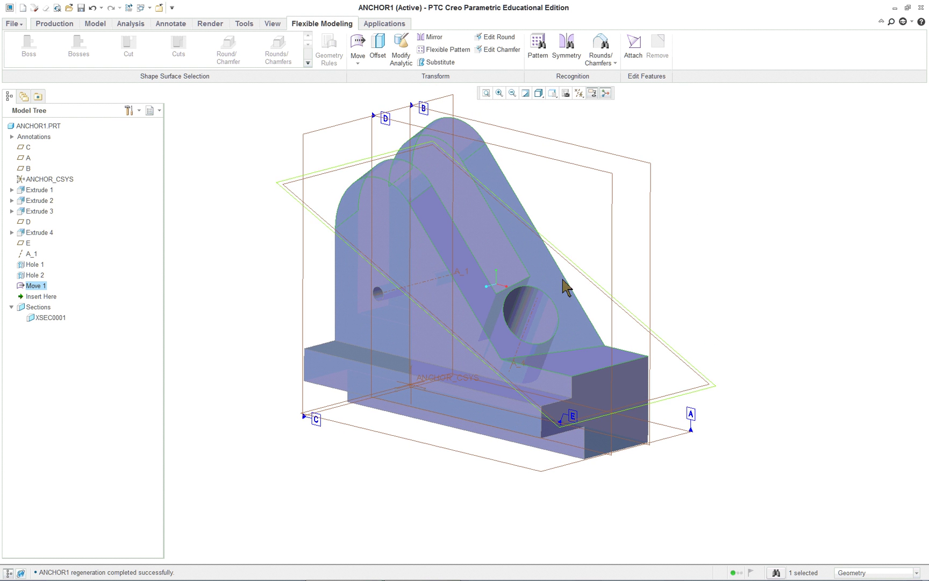
pyautogui.rightClick(37, 288)
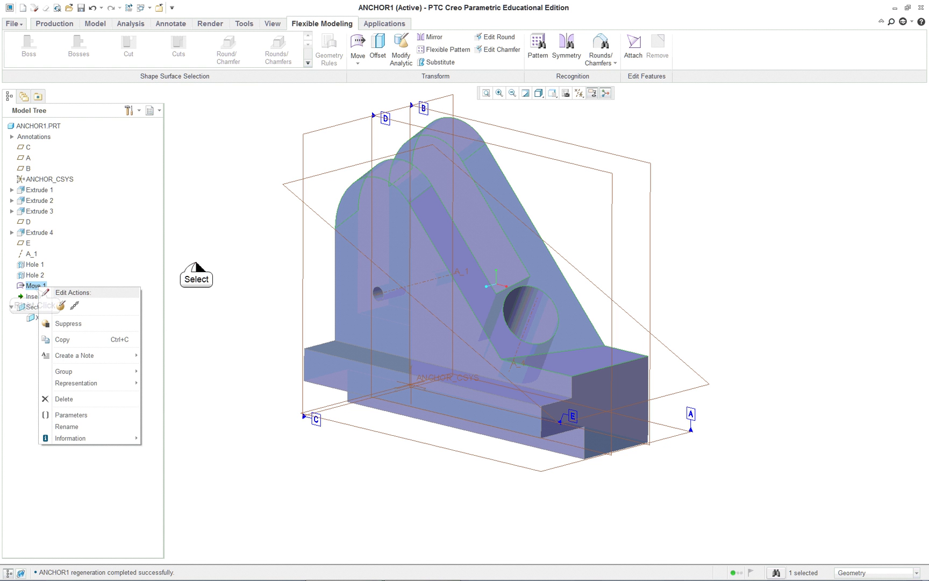
pyautogui.rightClick(51, 281)
pyautogui.click(56, 322)
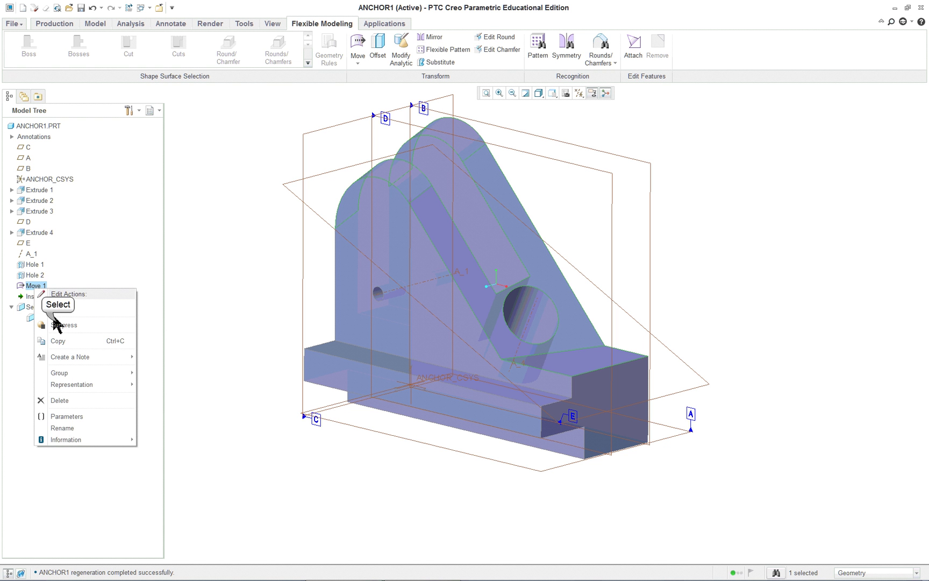
pyautogui.click(436, 305)
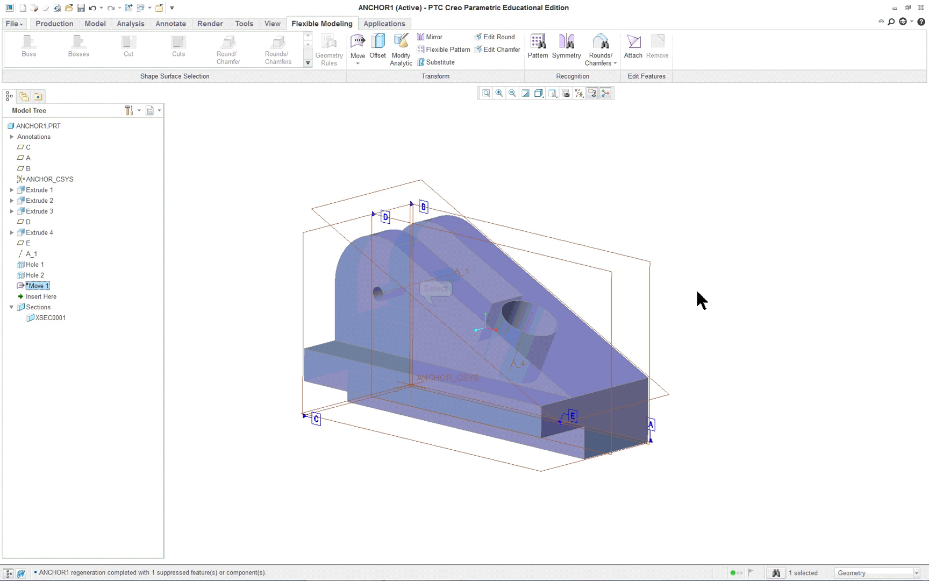
# Resume the suppressed Move 1 feature so the block is shifted again.
pyautogui.rightClick(43, 289)
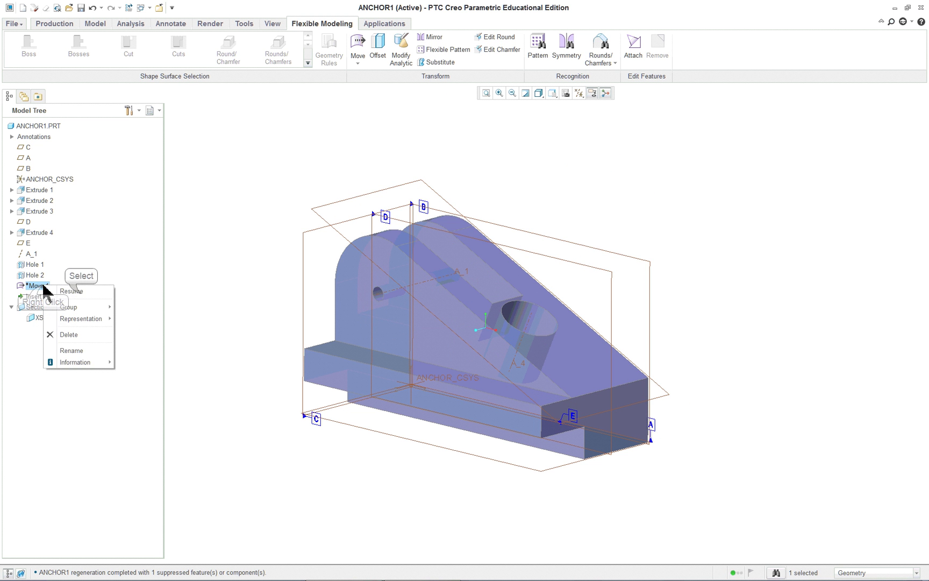
pyautogui.click(70, 307)
pyautogui.click(137, 307)
pyautogui.moveTo(580, 346); pyautogui.dragTo(729, 348, button='middle')
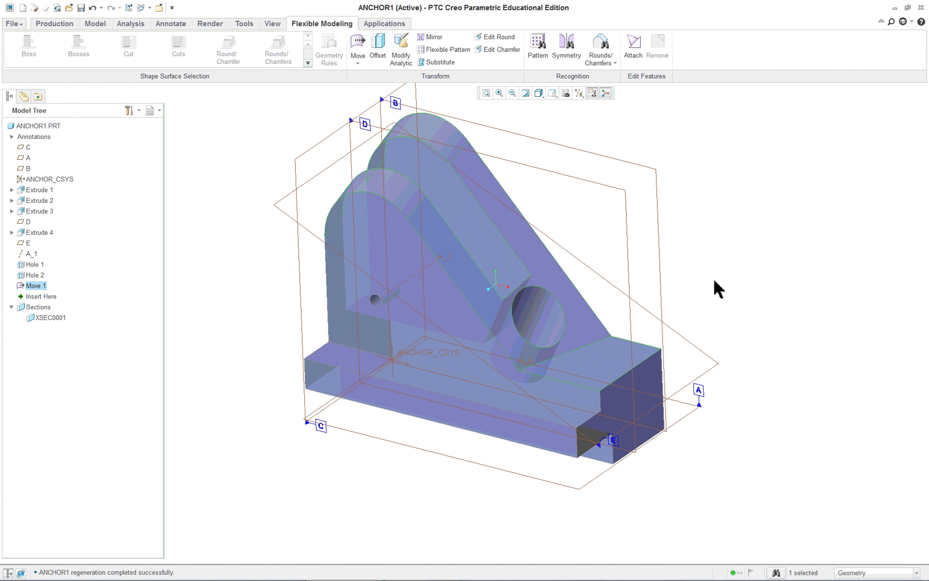